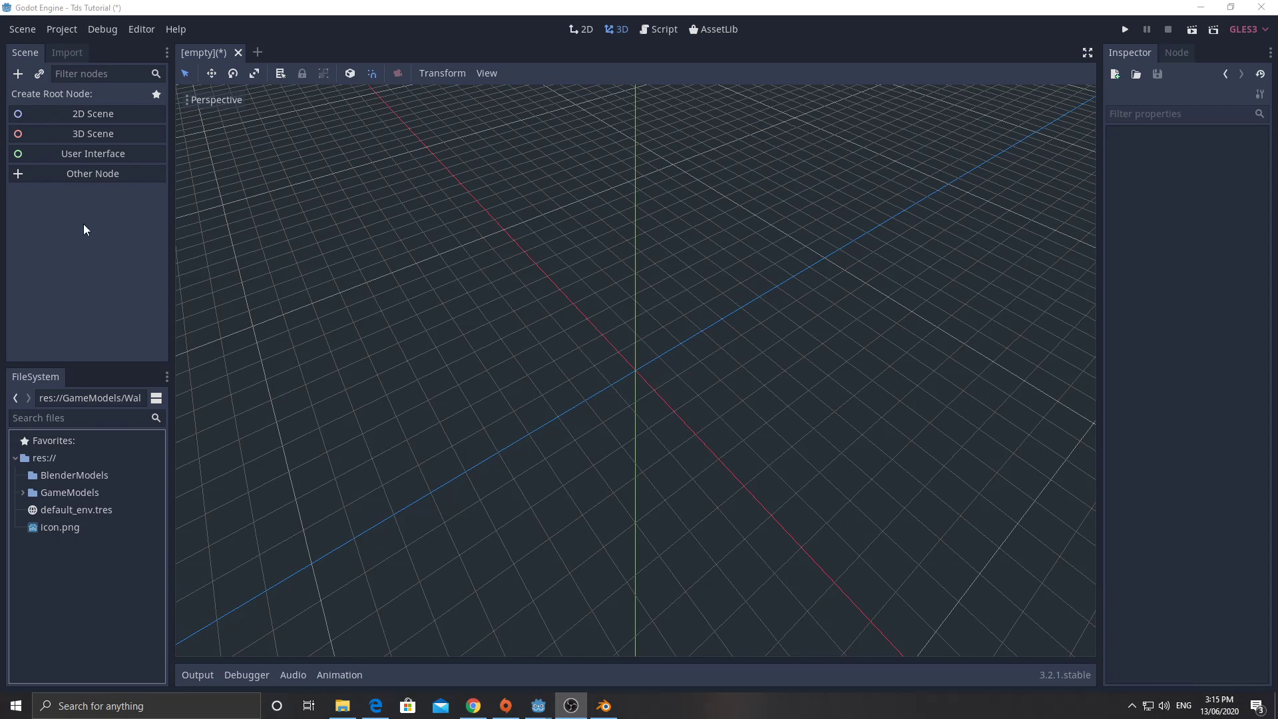
# Create a StaticBody as the root node of the empty scene and view its configuration warning
pyautogui.click(83, 174)
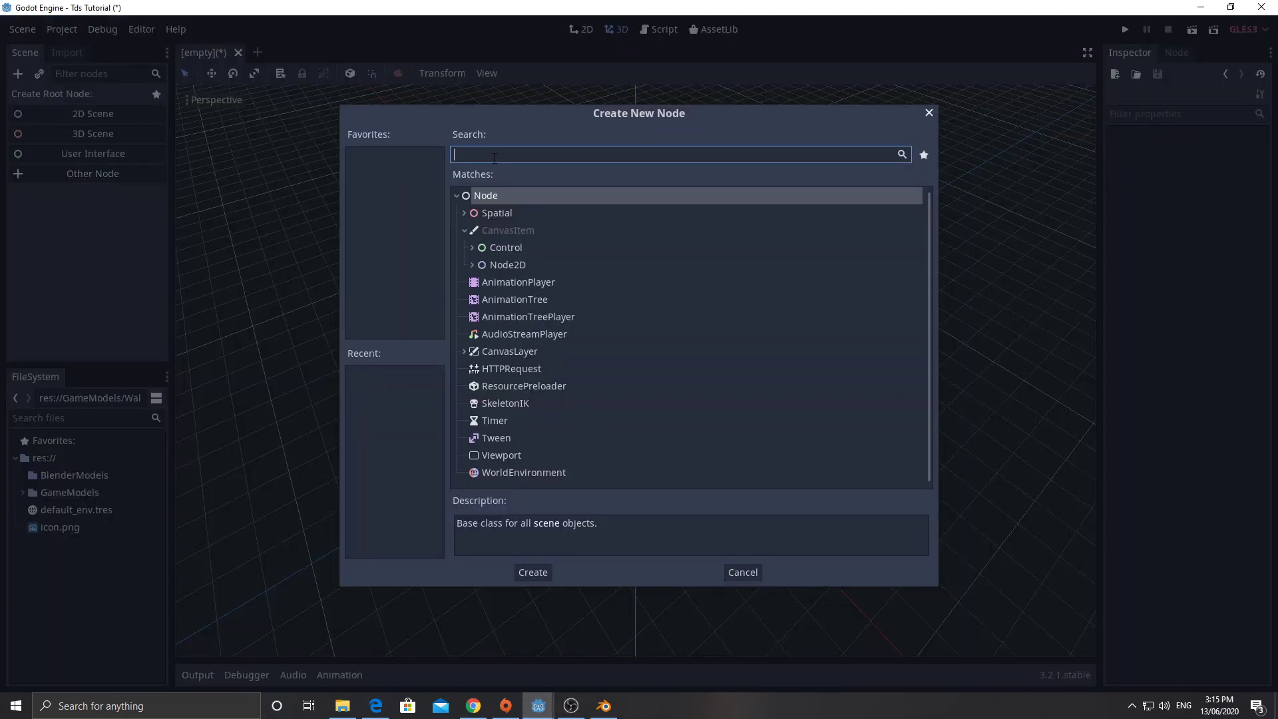
pyautogui.write('static')
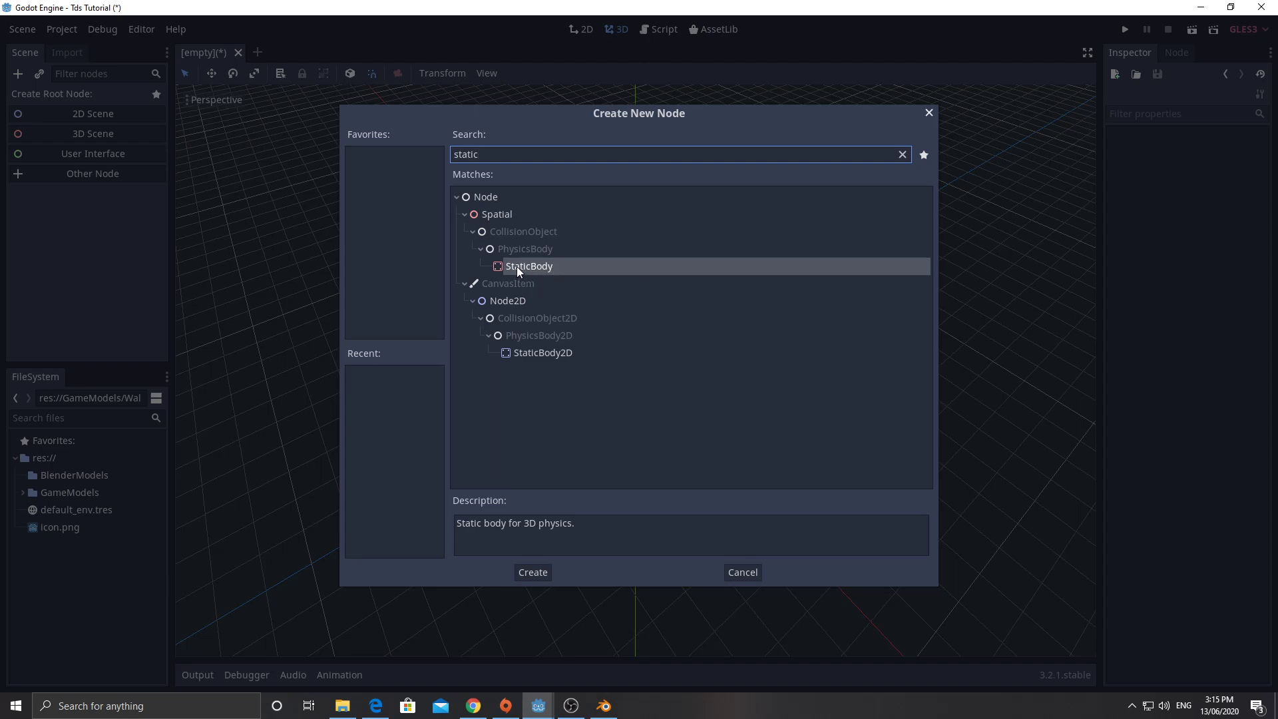
pyautogui.doubleClick(516, 266)
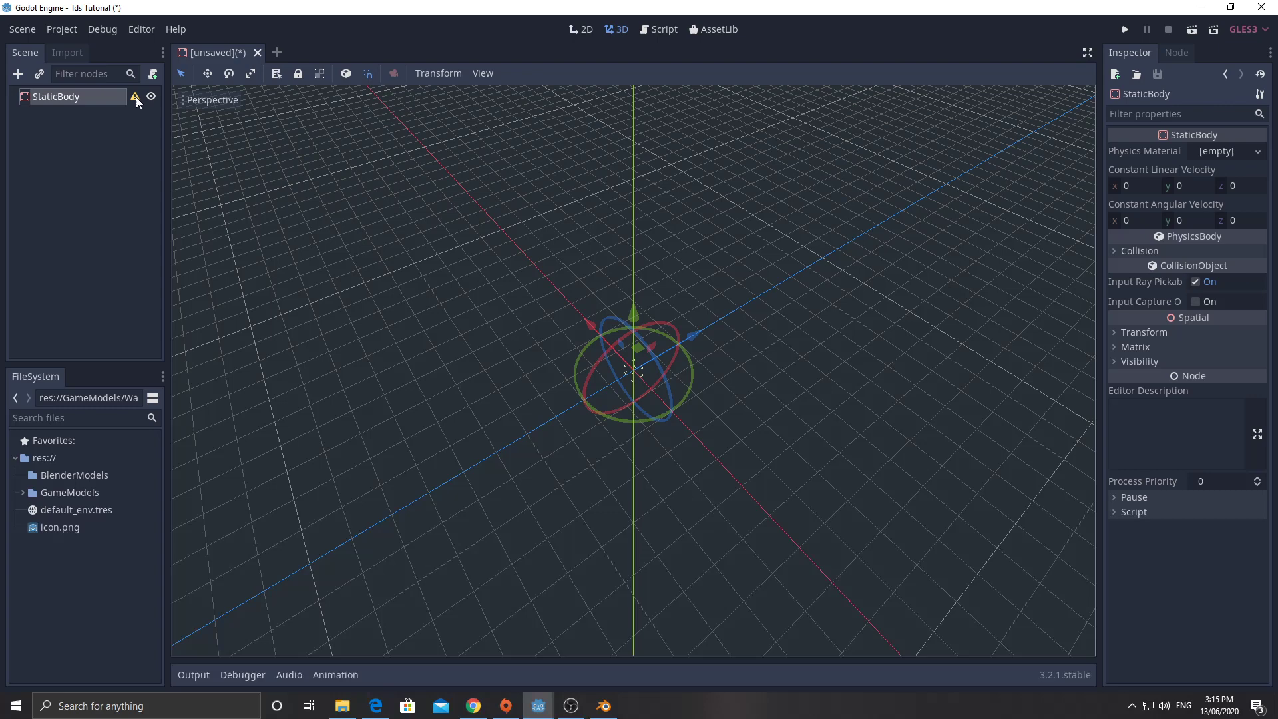
pyautogui.moveTo(136, 100)
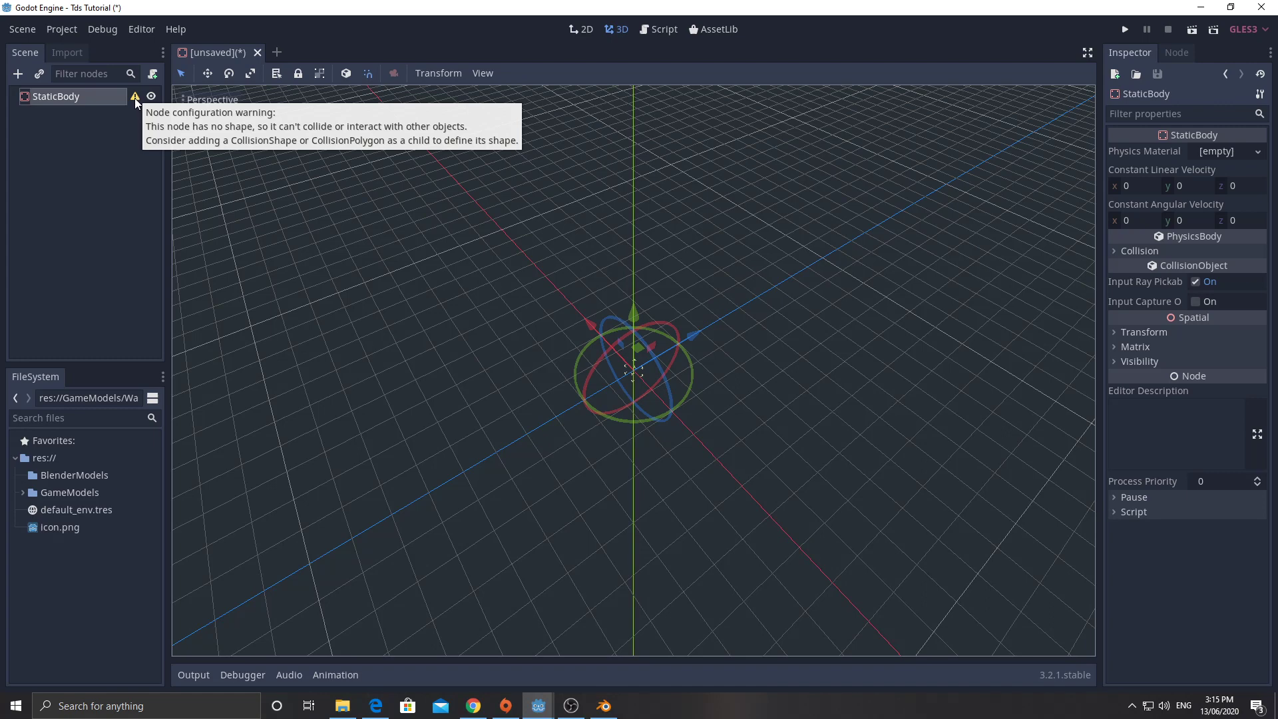
# Add FloorPanel.gltf from the GameModels folder as a child of the StaticBody node
pyautogui.click(23, 493)
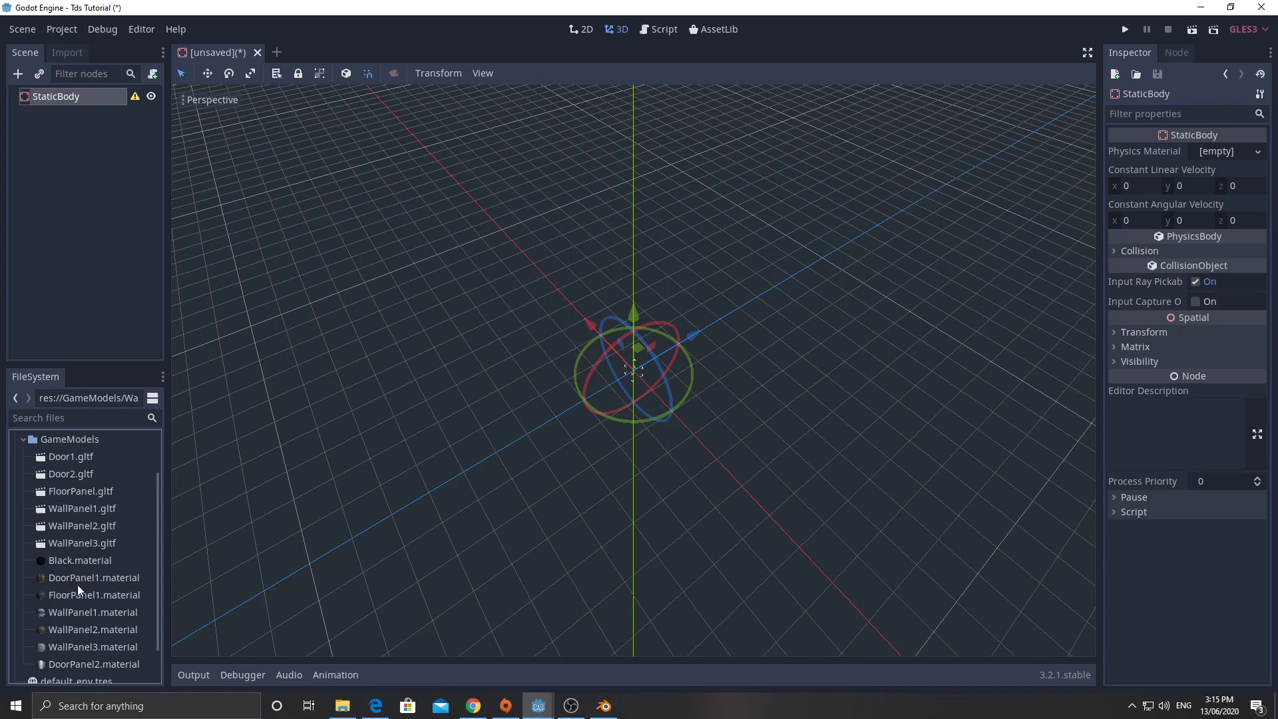
pyautogui.moveTo(68, 495); pyautogui.dragTo(58, 103)
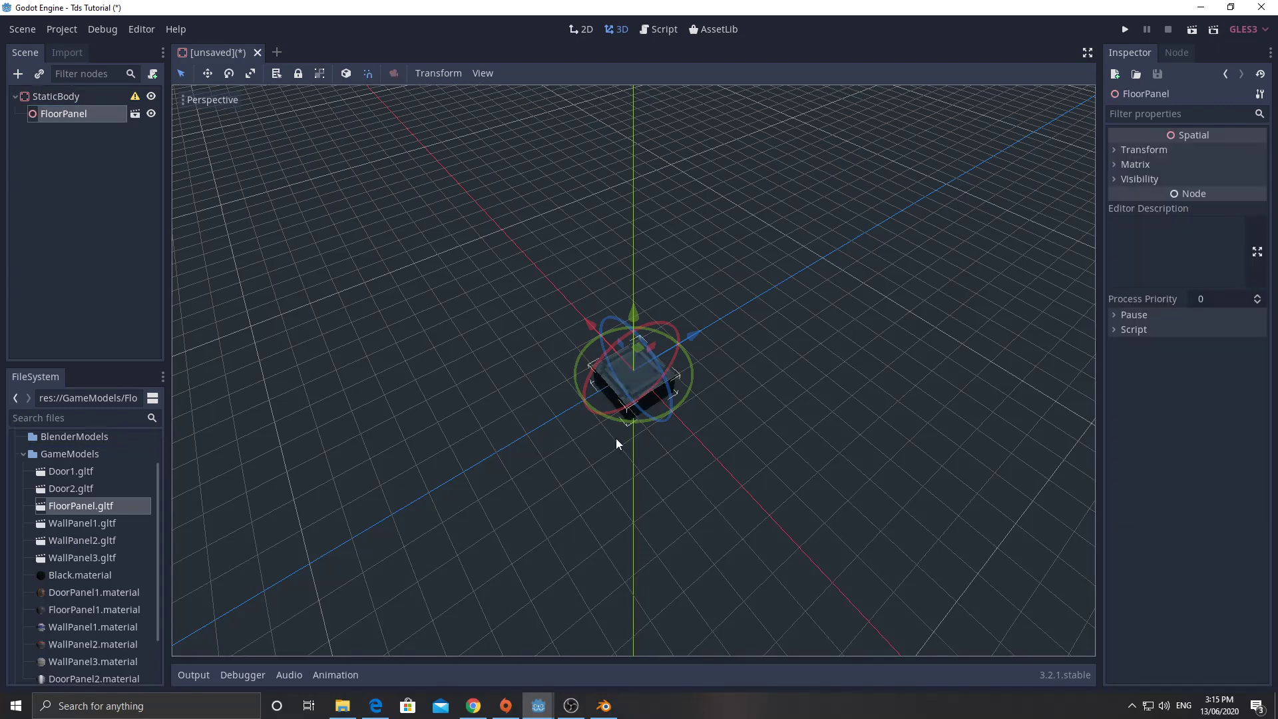
pyautogui.scroll(2, 597, 433)
pyautogui.moveTo(597, 434); pyautogui.dragTo(491, 413, button='middle')
pyautogui.scroll(1, 511, 393)
pyautogui.scroll(3, 489, 416)
pyautogui.scroll(-6, 490, 426)
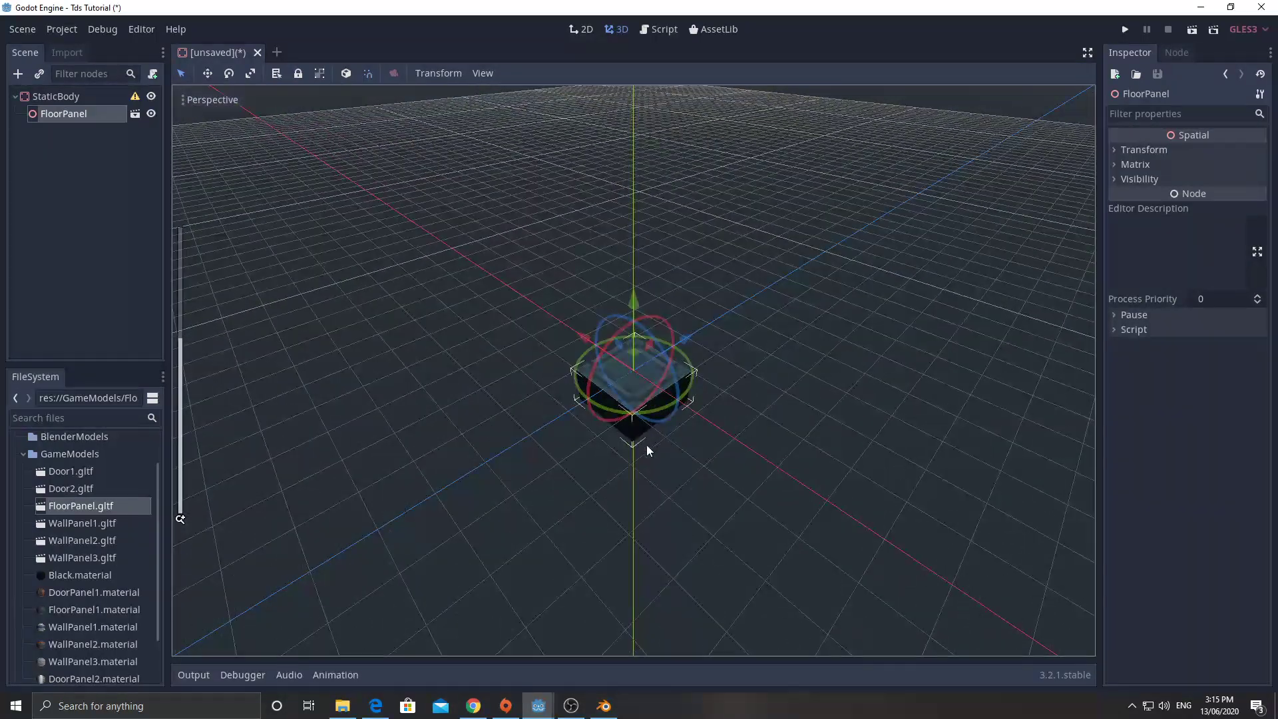
# Add a CollisionShape node as a child of the StaticBody
pyautogui.click(54, 99)
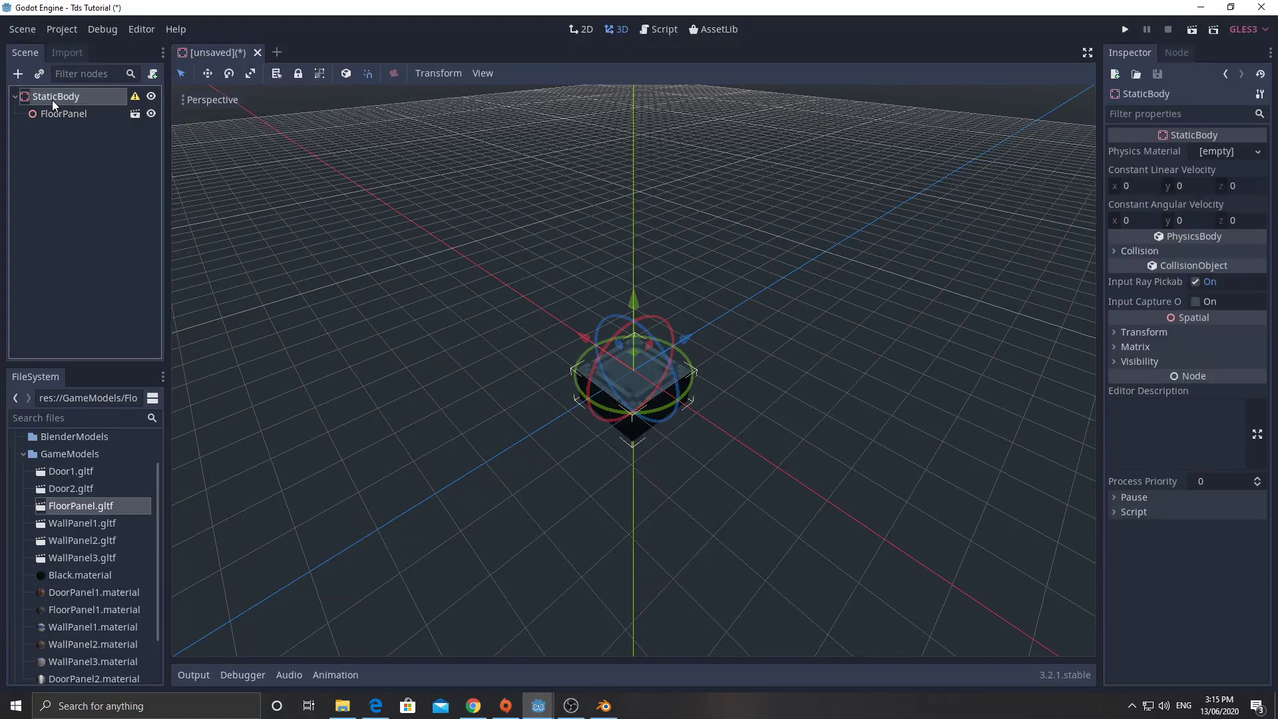
pyautogui.click(18, 73)
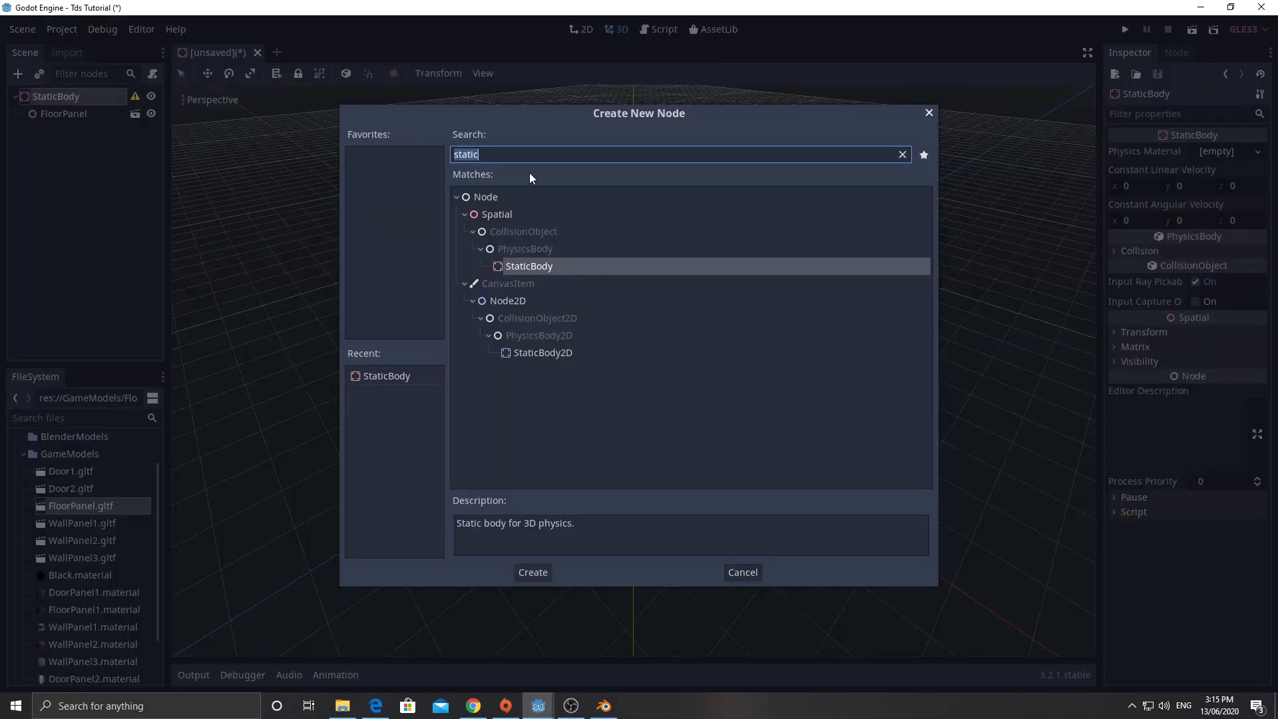
pyautogui.write('colli')
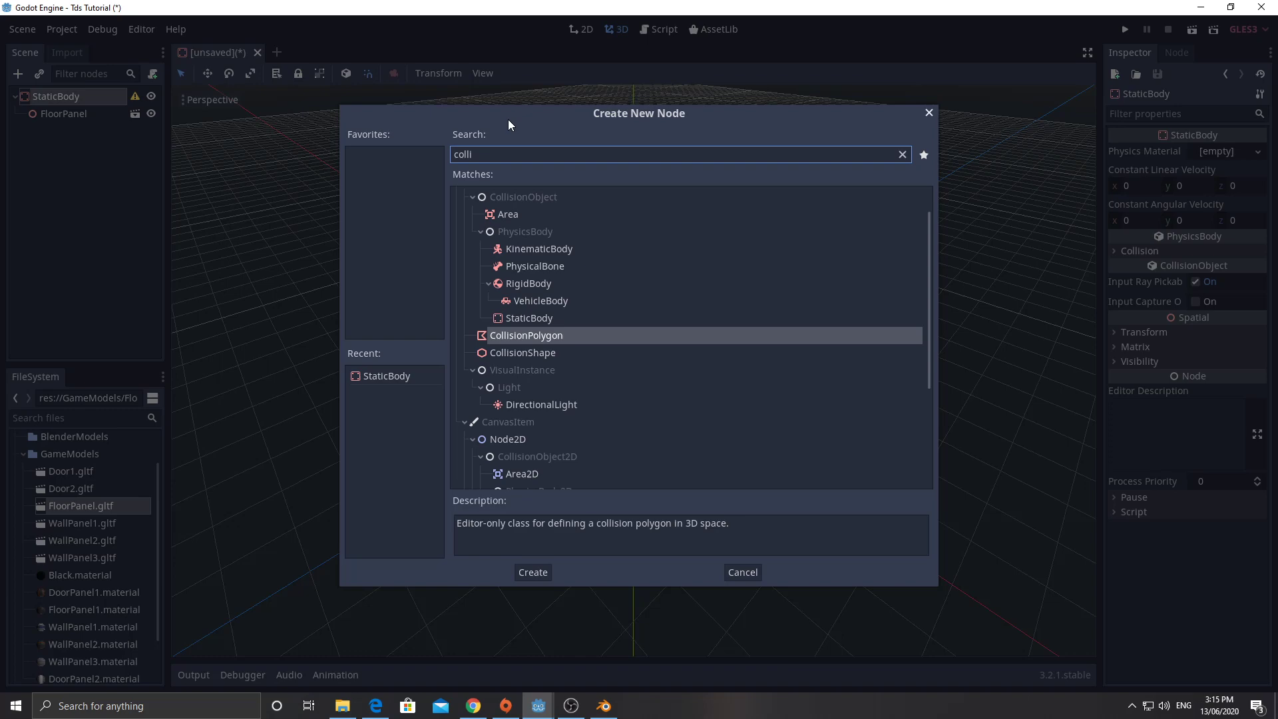
pyautogui.doubleClick(522, 353)
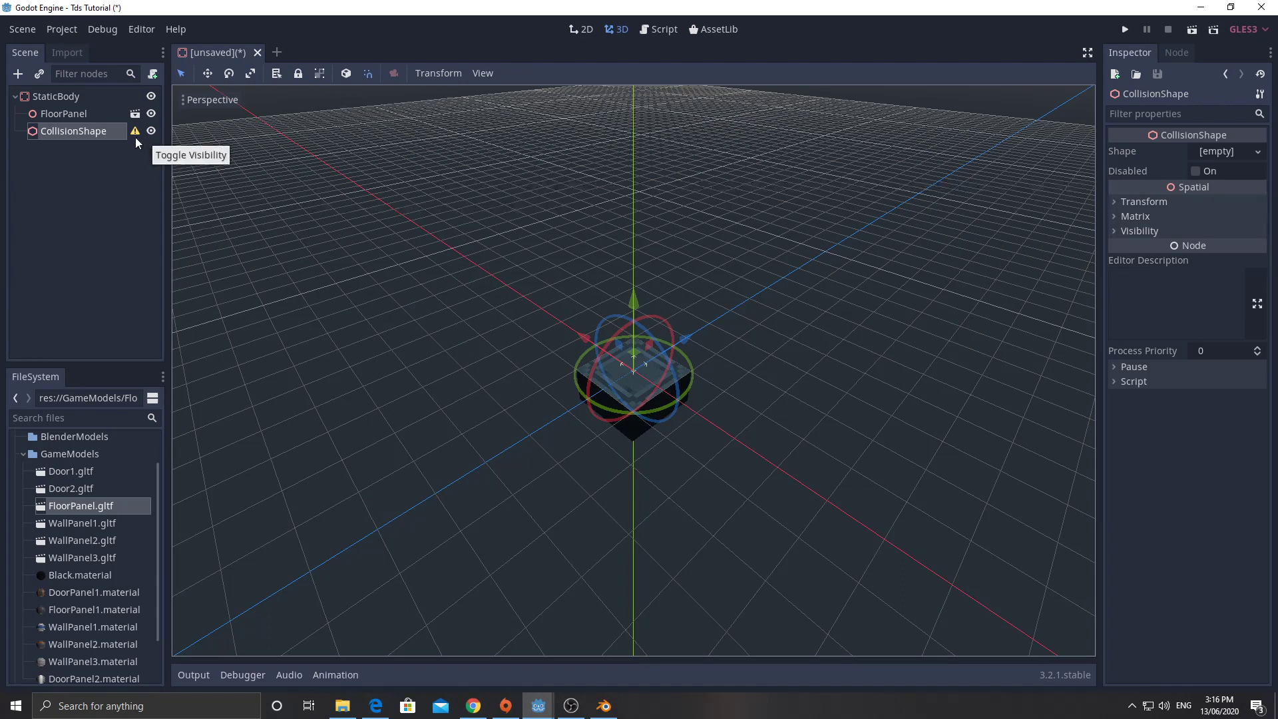
# Assign a new BoxShape to the CollisionShape node's shape
pyautogui.moveTo(137, 140)
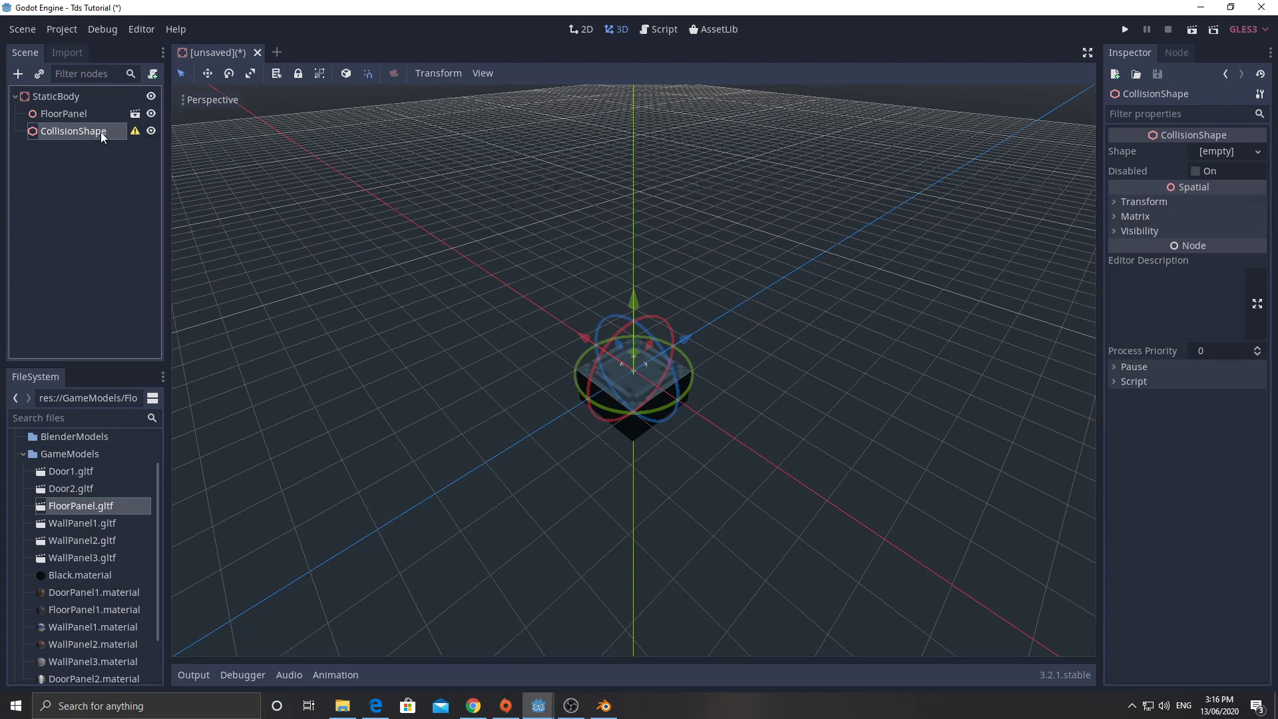
pyautogui.click(1259, 153)
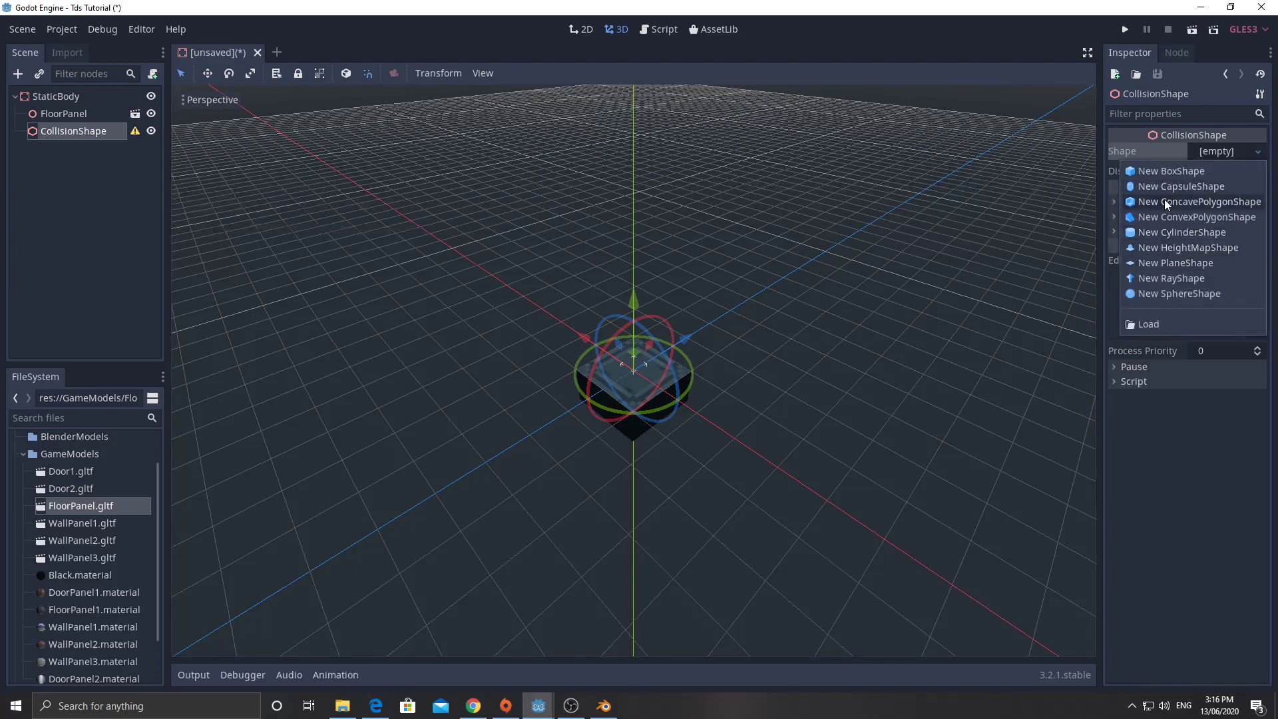
pyautogui.click(1169, 172)
pyautogui.moveTo(579, 437); pyautogui.dragTo(596, 408, button='middle')
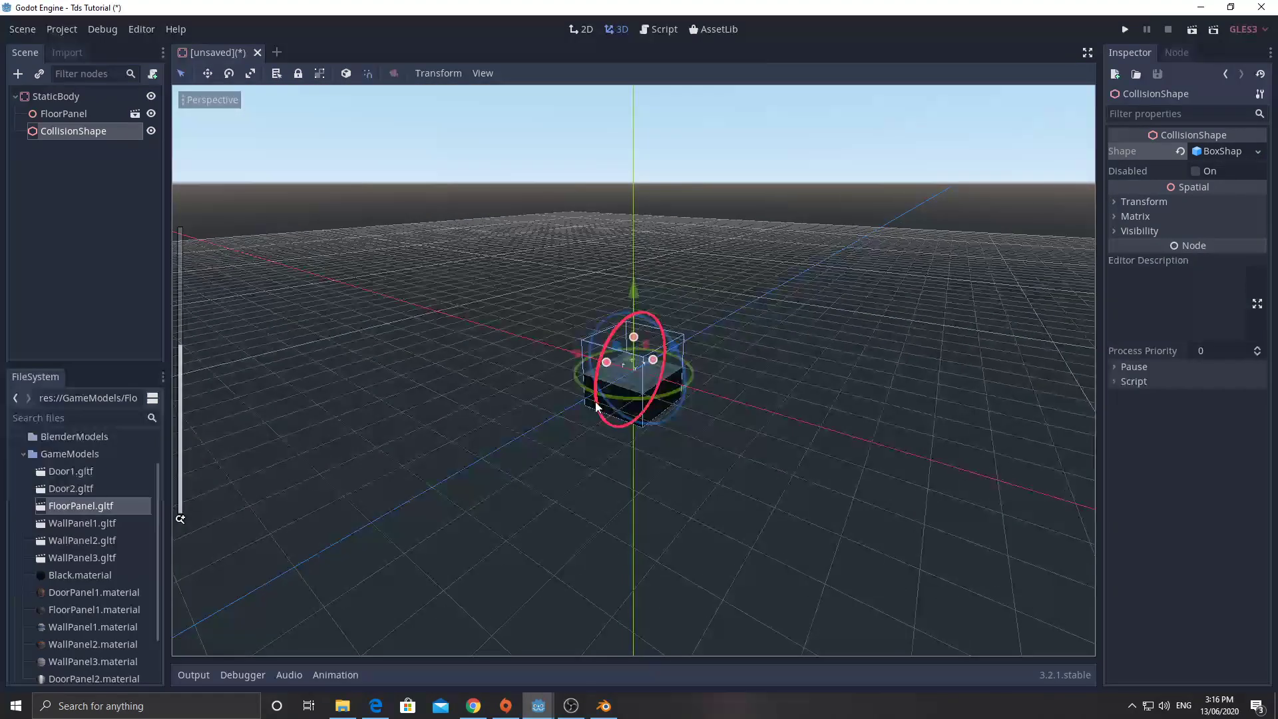
pyautogui.scroll(5, 596, 408)
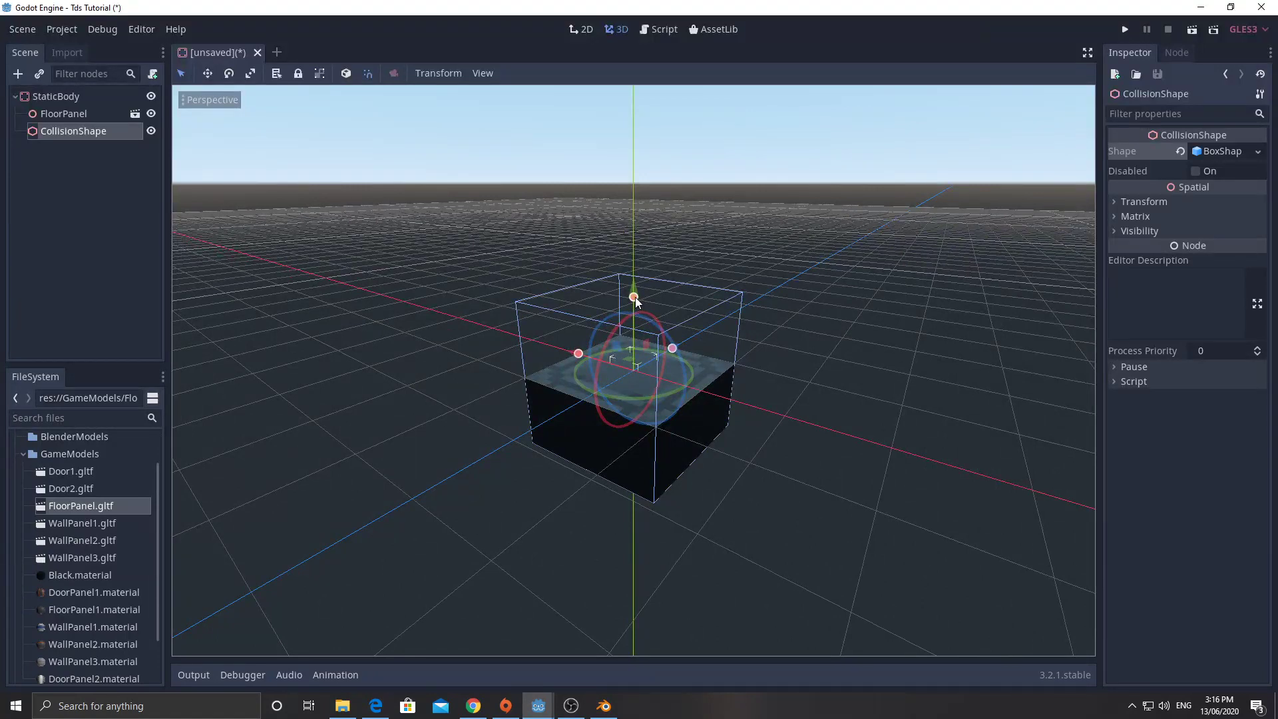
# Try flattening the box collision shape to extents of 1, 0.001, 1, comparing the two heights by repeatedly undoing and redoing
pyautogui.moveTo(633, 297); pyautogui.dragTo(636, 360)
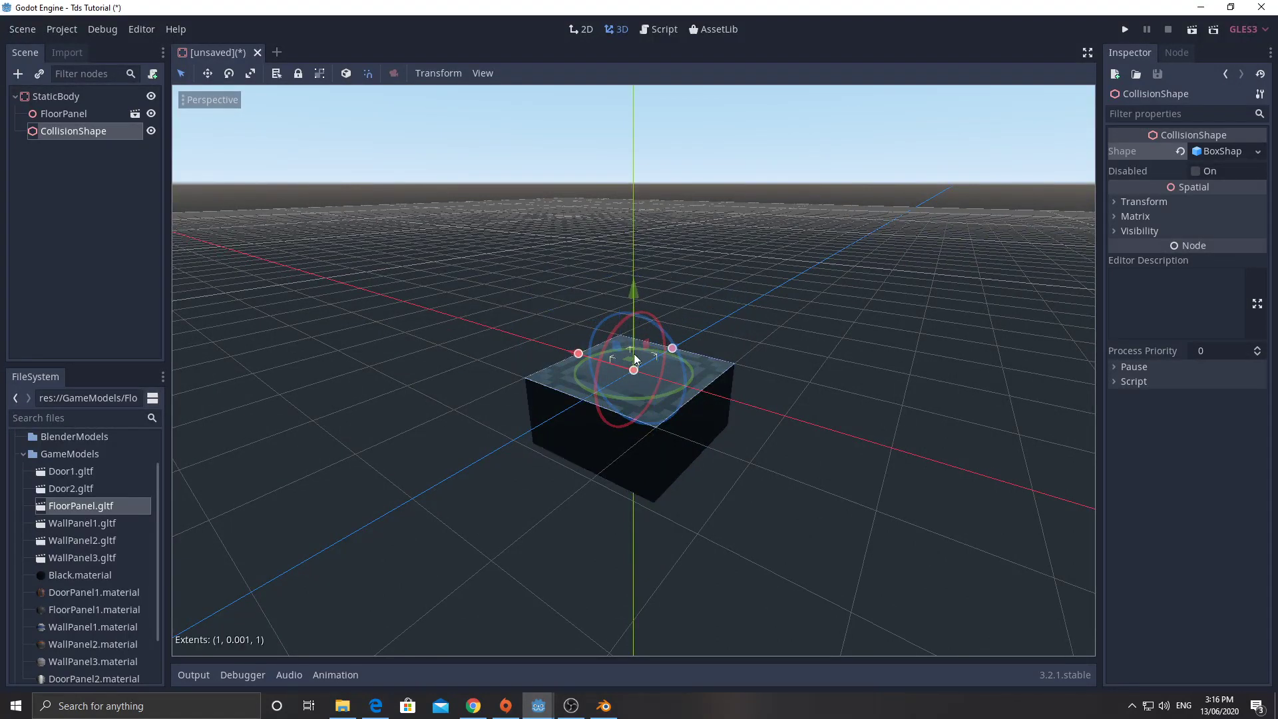
pyautogui.hotkey('ctrl', 'z')
pyautogui.hotkey('ctrl', 'shift', 'z')
pyautogui.hotkey('ctrl', 'z')
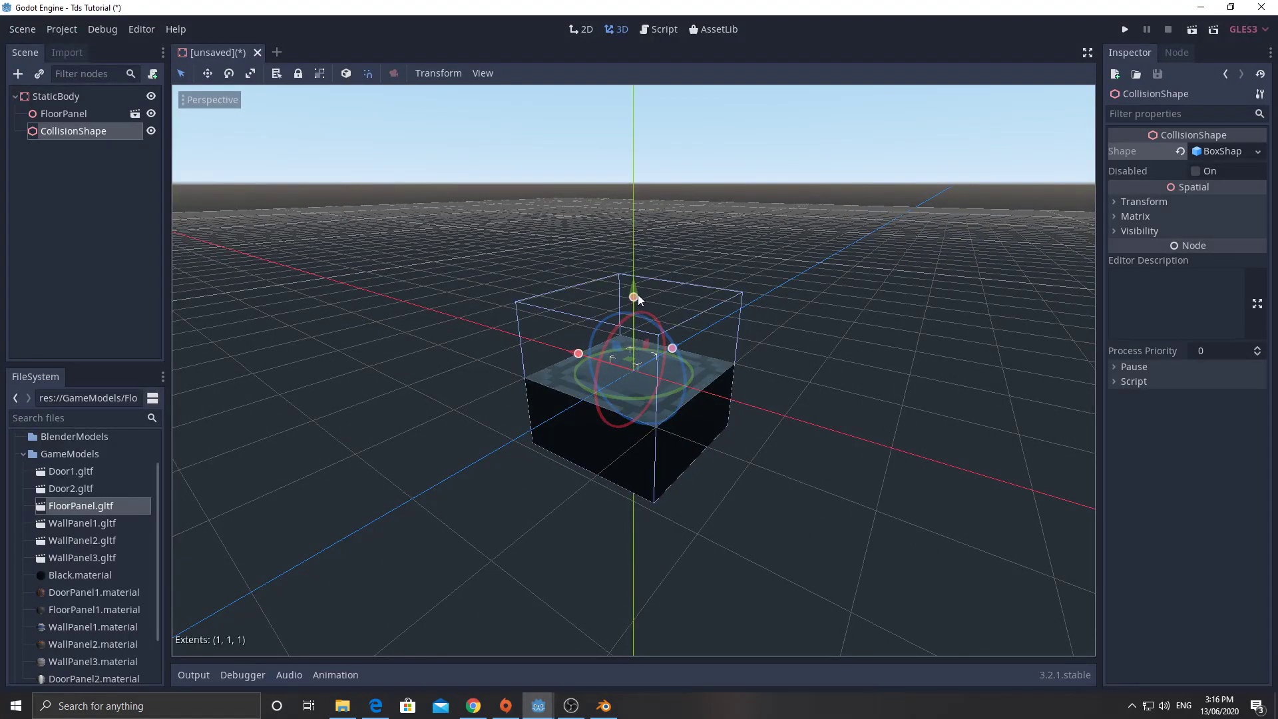
pyautogui.hotkey('ctrl', 'shift', 'z')
pyautogui.hotkey('ctrl', 'z')
pyautogui.hotkey('ctrl', 'shift', 'z')
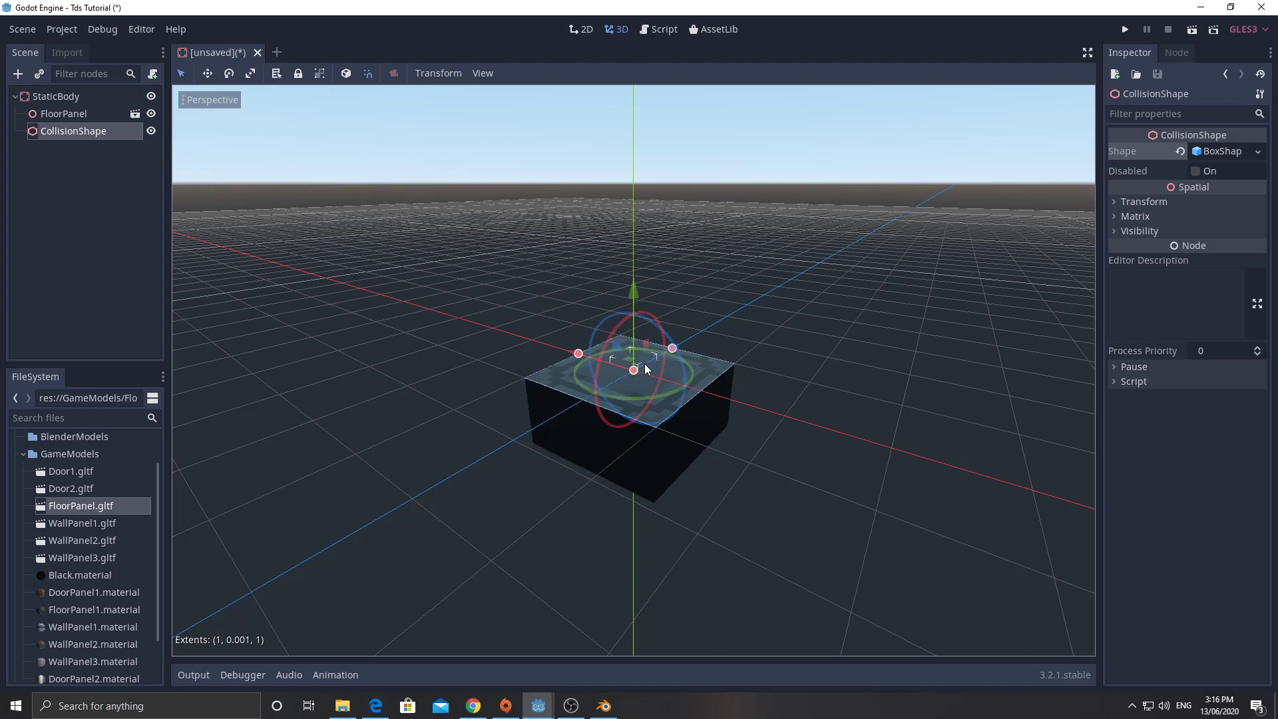
pyautogui.hotkey('ctrl', 'z')
pyautogui.hotkey('ctrl', 'shift', 'z')
pyautogui.hotkey('ctrl', 'z')
pyautogui.hotkey('ctrl', 'shift', 'z')
pyautogui.hotkey('ctrl', 'z')
pyautogui.hotkey('ctrl', 'shift', 'z')
pyautogui.hotkey('ctrl', 'z')
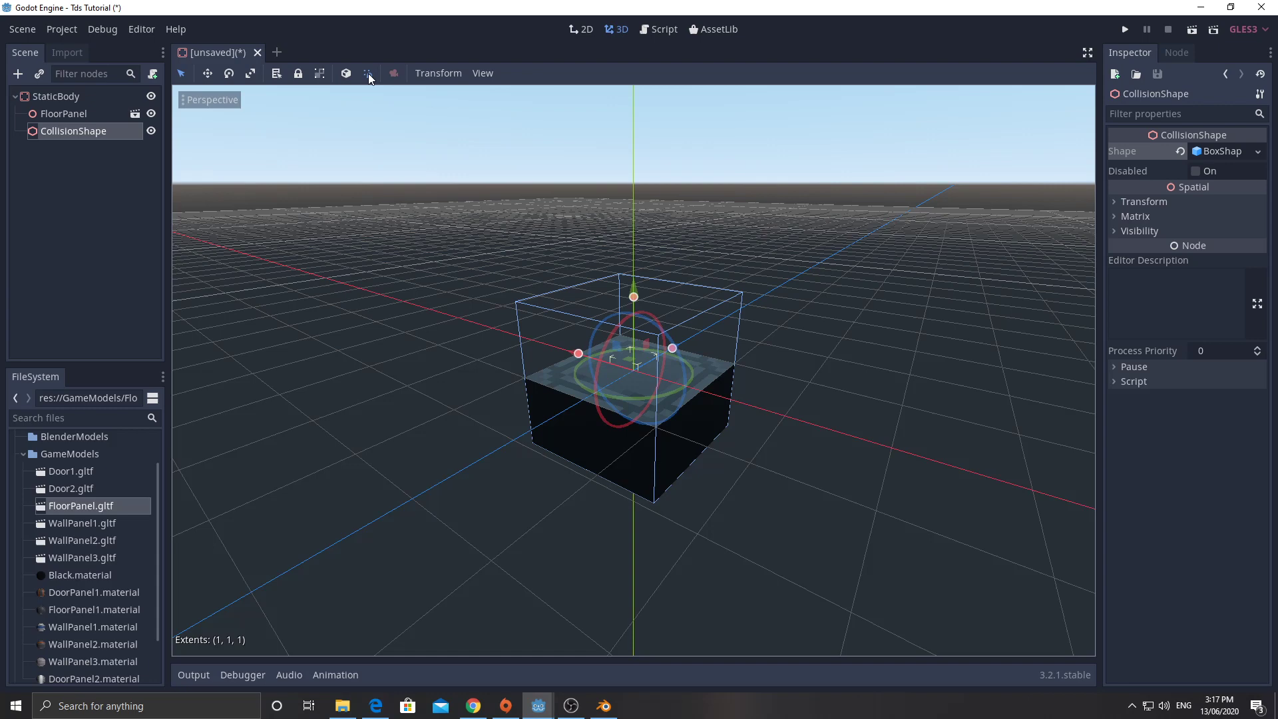
# Toggle snapping and fit the box collision shape to the floor panel by reducing its height and lowering it
pyautogui.click(368, 75)
pyautogui.scroll(5, 639, 336)
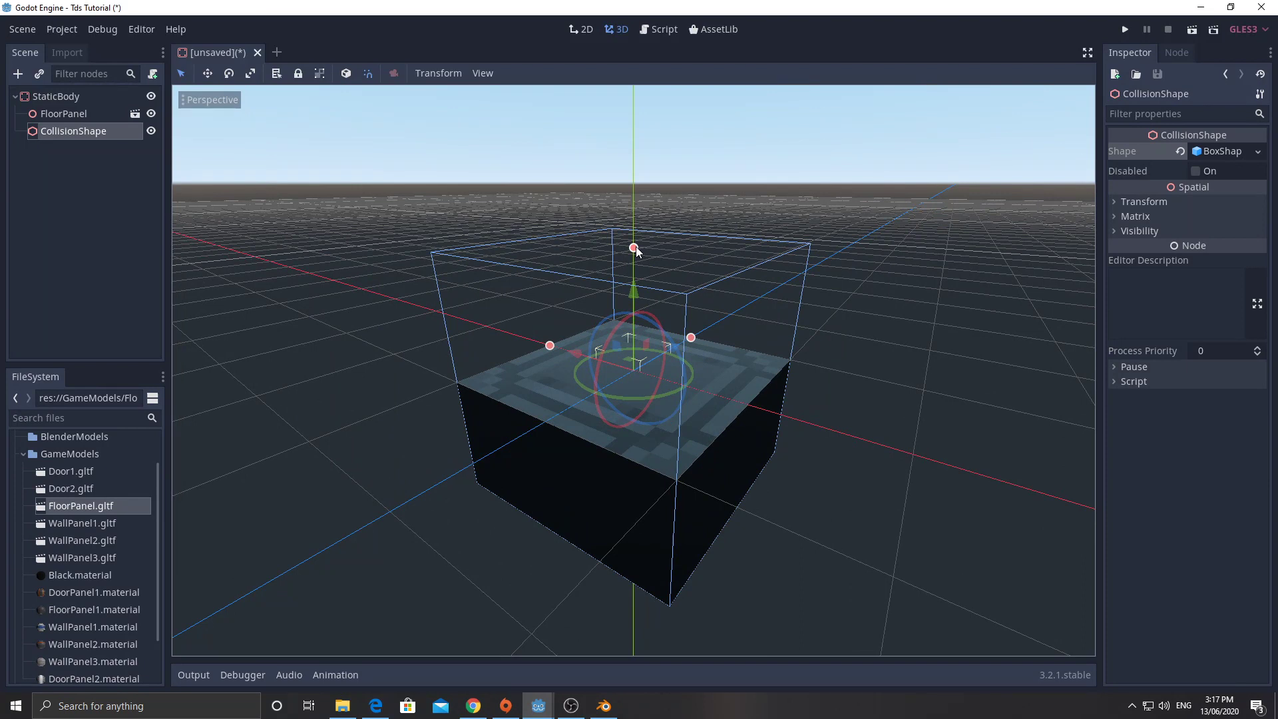
pyautogui.moveTo(635, 250); pyautogui.dragTo(635, 352)
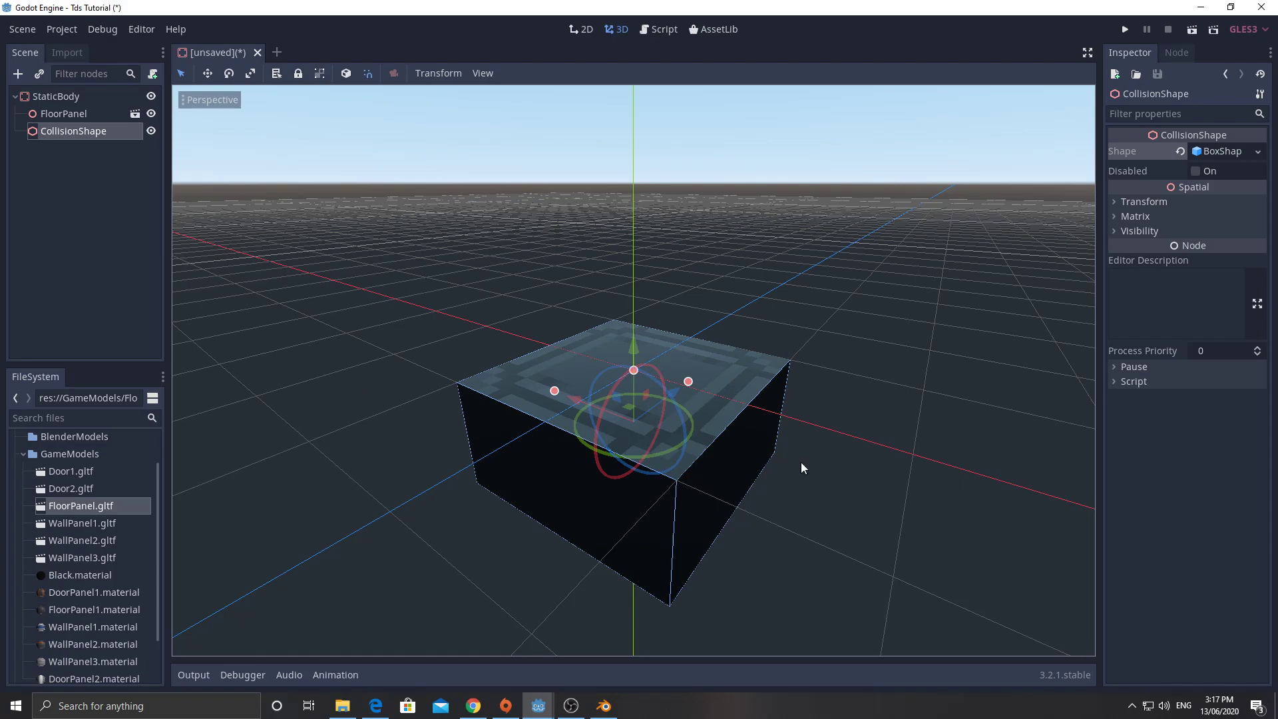
pyautogui.scroll(-5, 737, 509)
pyautogui.scroll(4, 732, 500)
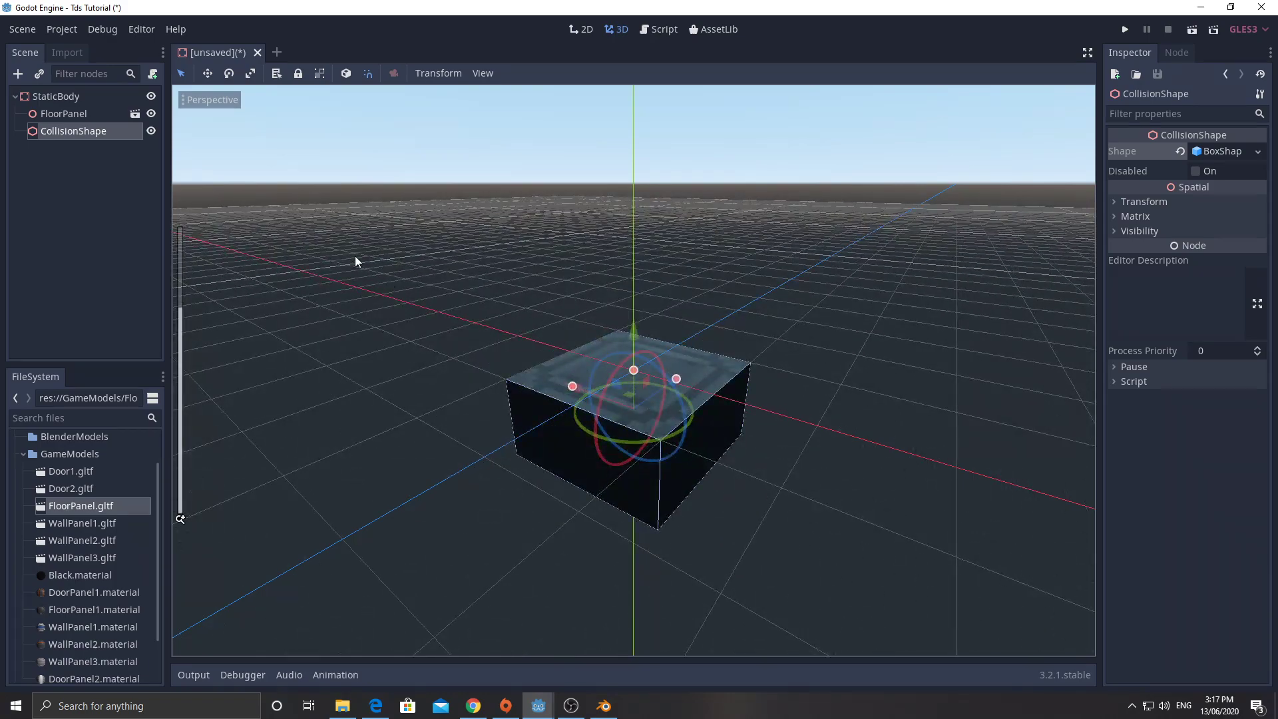
# Rename the StaticBody root node to FloorPanel, dismissing the scene save started under the old name
pyautogui.hotkey('ctrl', 's')
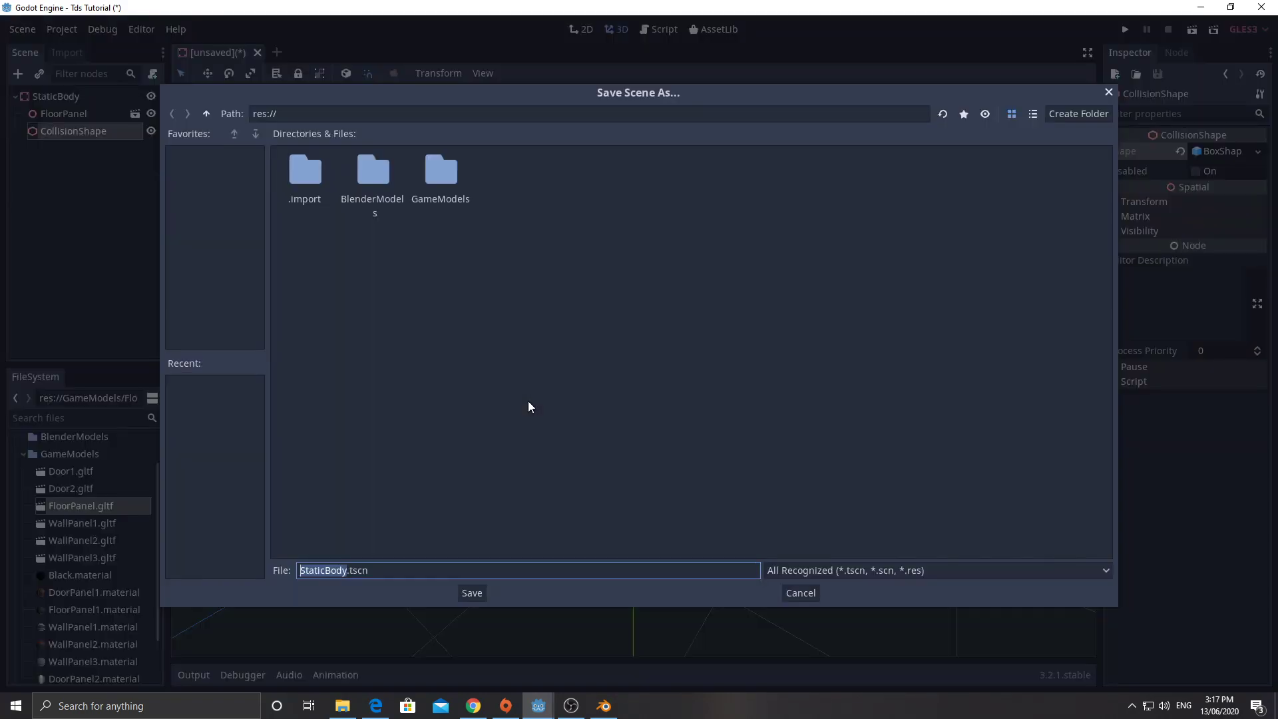
pyautogui.click(801, 592)
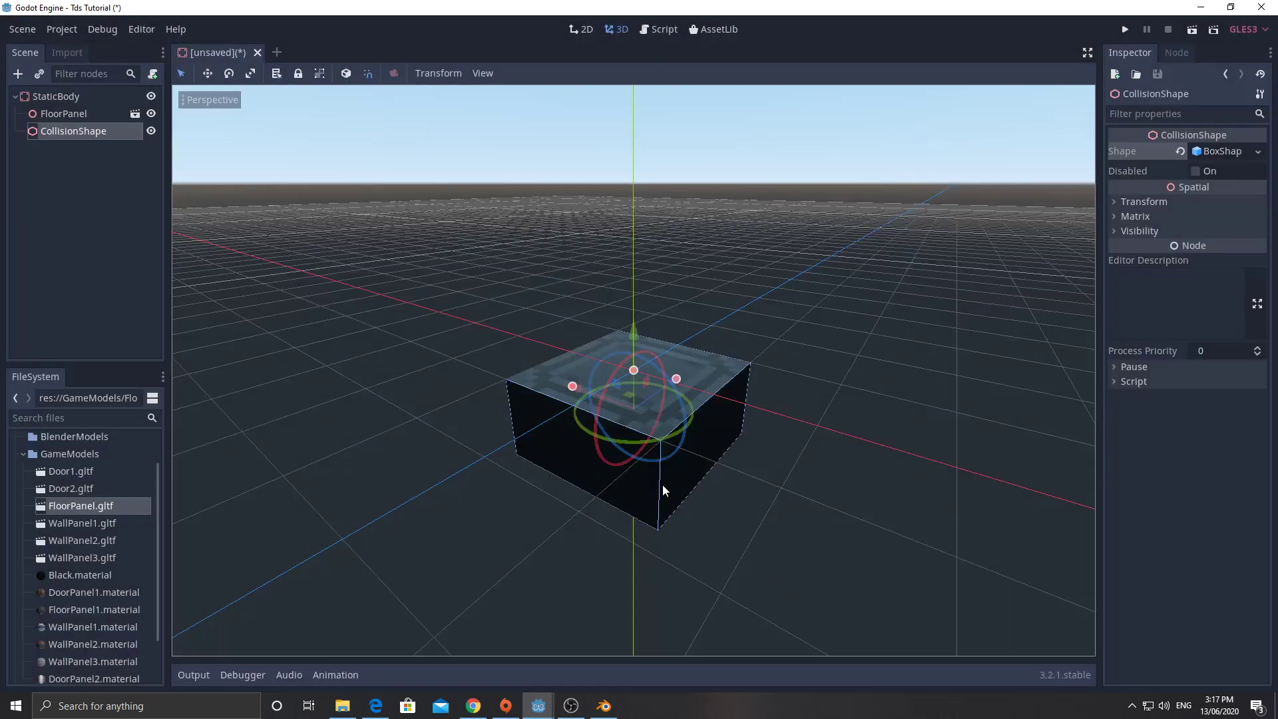
pyautogui.doubleClick(51, 100)
pyautogui.write('FloorPanel')
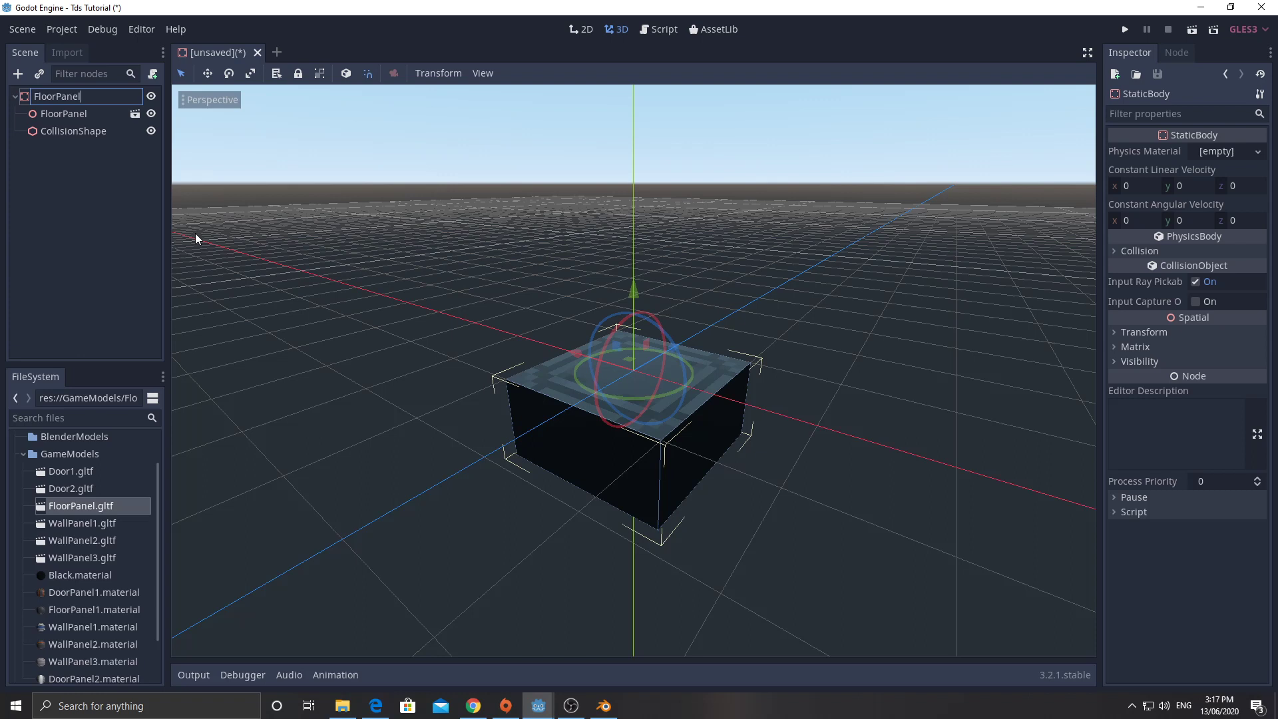
pyautogui.press('Return')
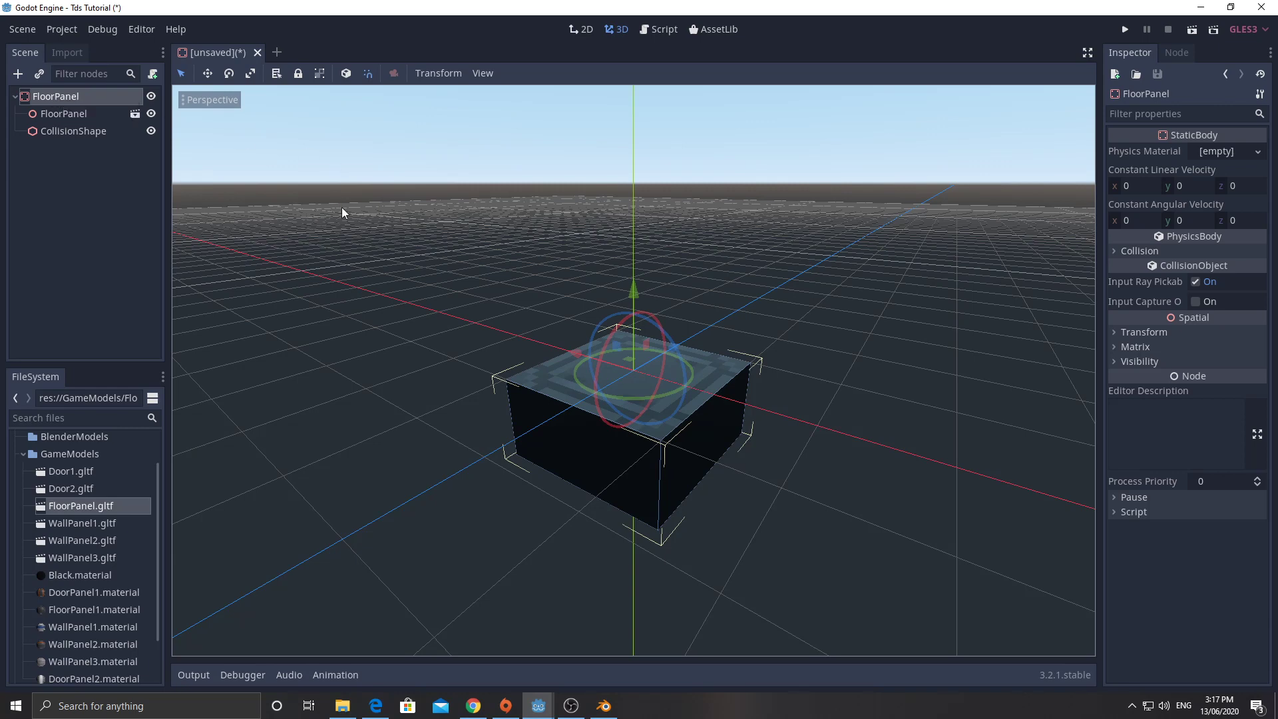
# Cancel the scene save and create a folder named Scenes in res://, collapsing the GameModels folder
pyautogui.hotkey('ctrl', 's')
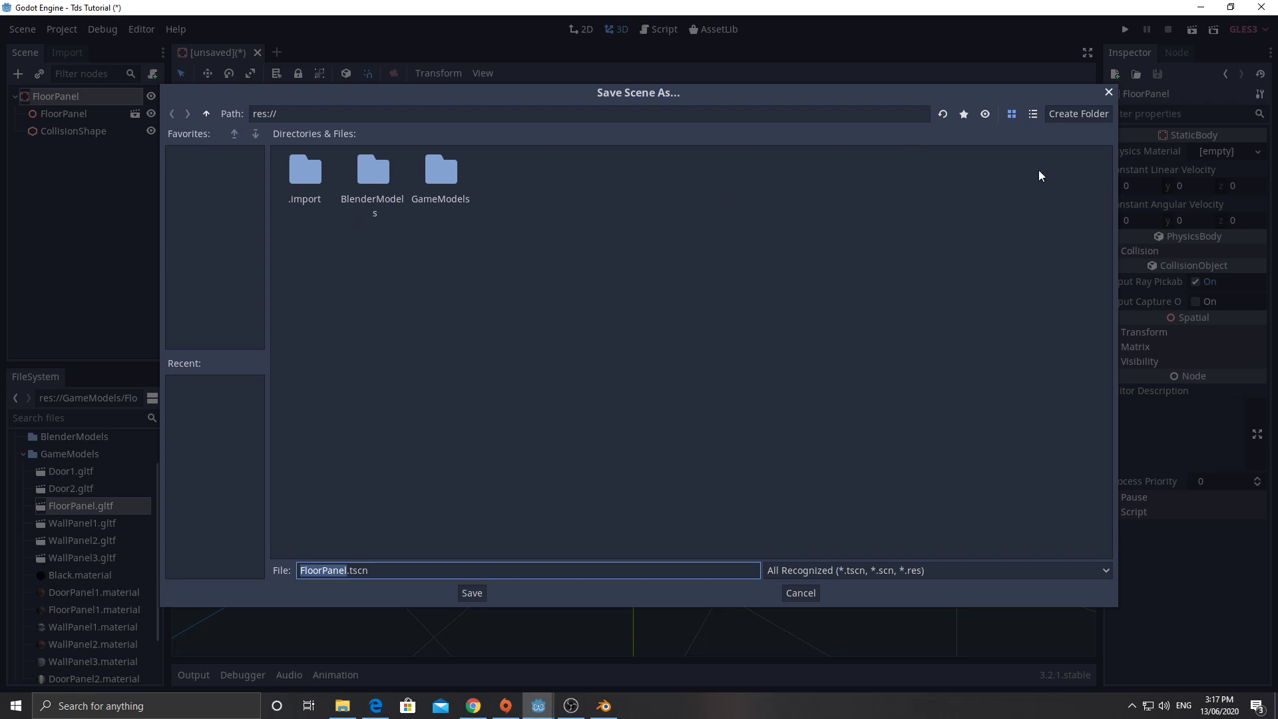
pyautogui.click(792, 592)
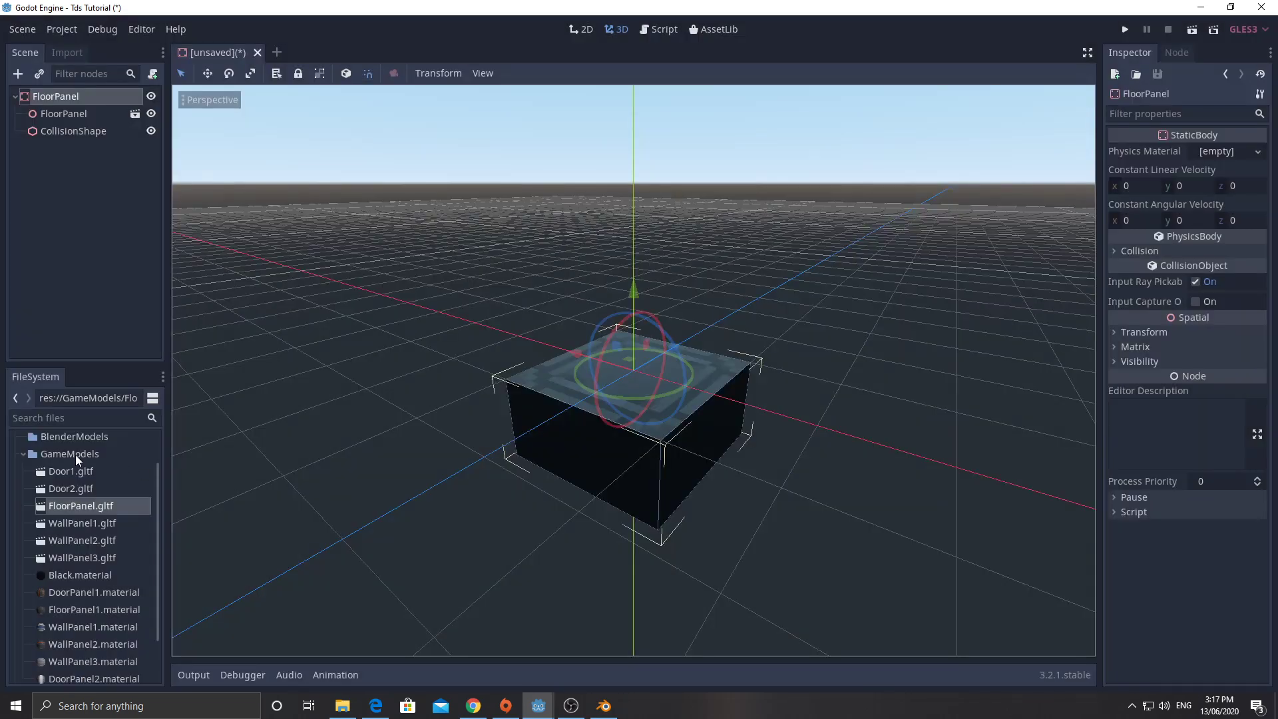
pyautogui.scroll(2, 76, 460)
pyautogui.rightClick(38, 458)
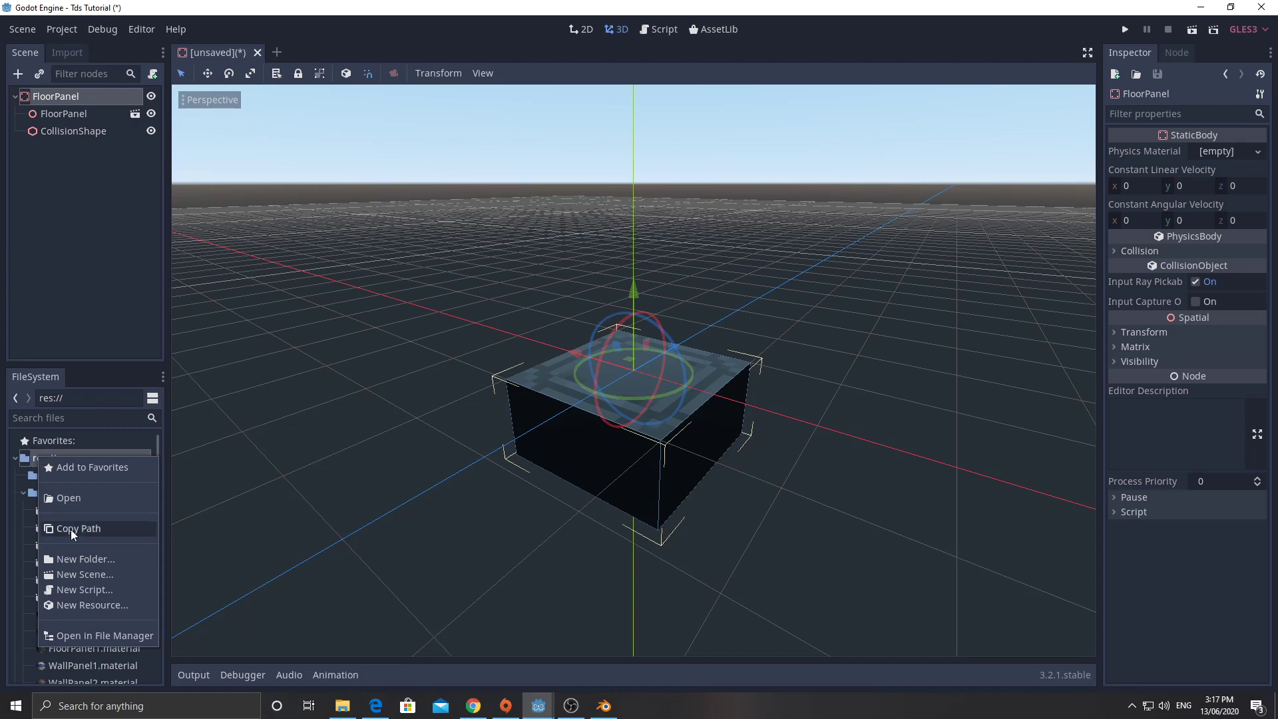
pyautogui.click(77, 561)
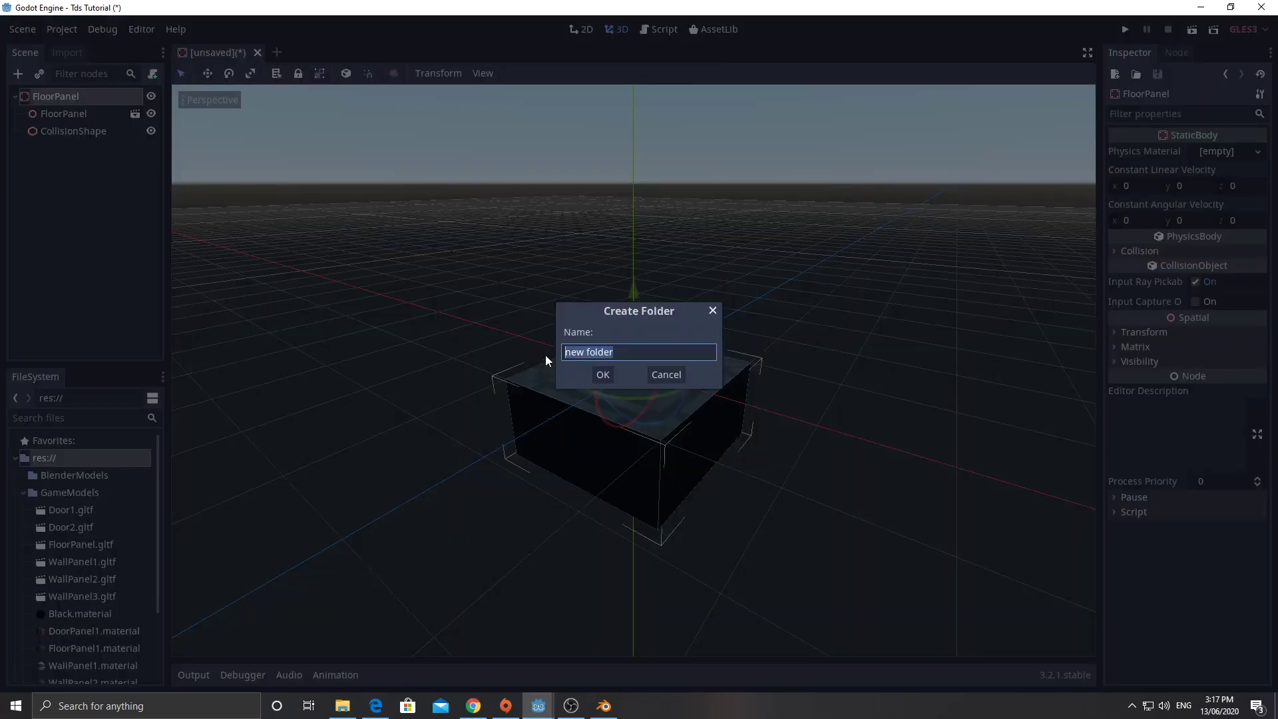
pyautogui.write('Scenes')
pyautogui.press('Return')
pyautogui.click(20, 494)
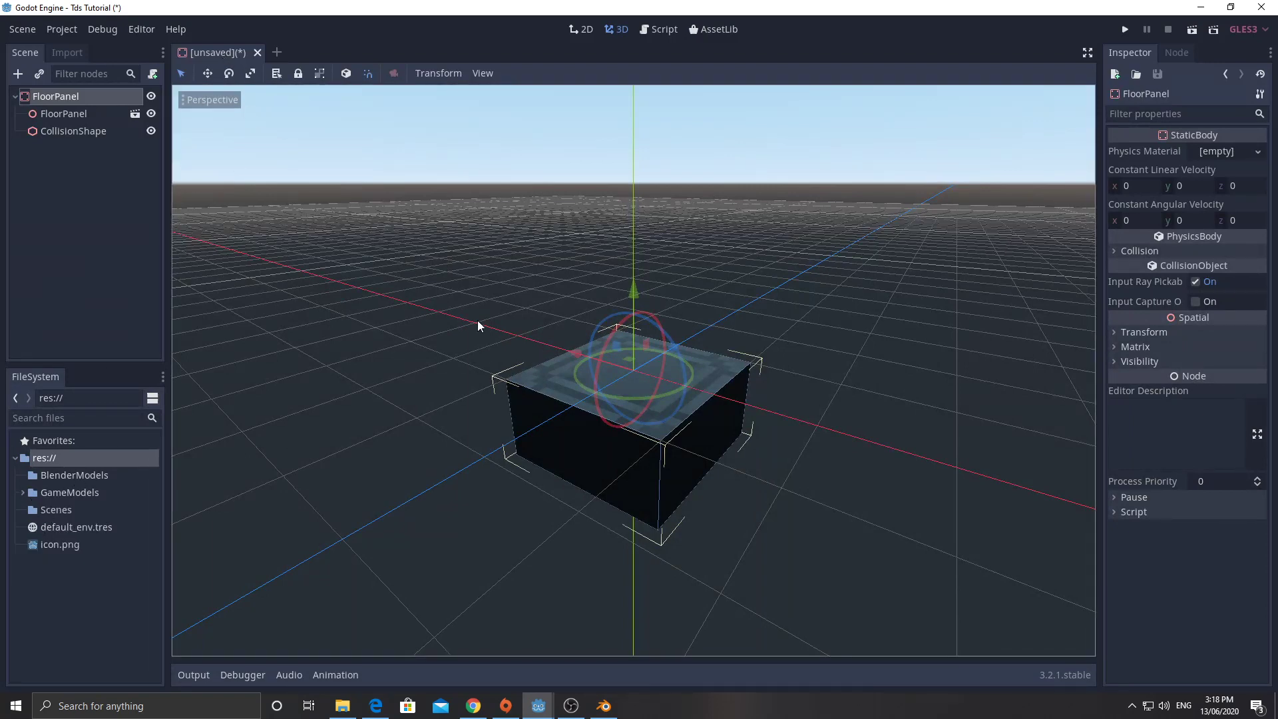
# Save the scene as FloorPanel.tscn in the res://Scenes folder
pyautogui.hotkey('ctrl', 's')
pyautogui.doubleClick(509, 174)
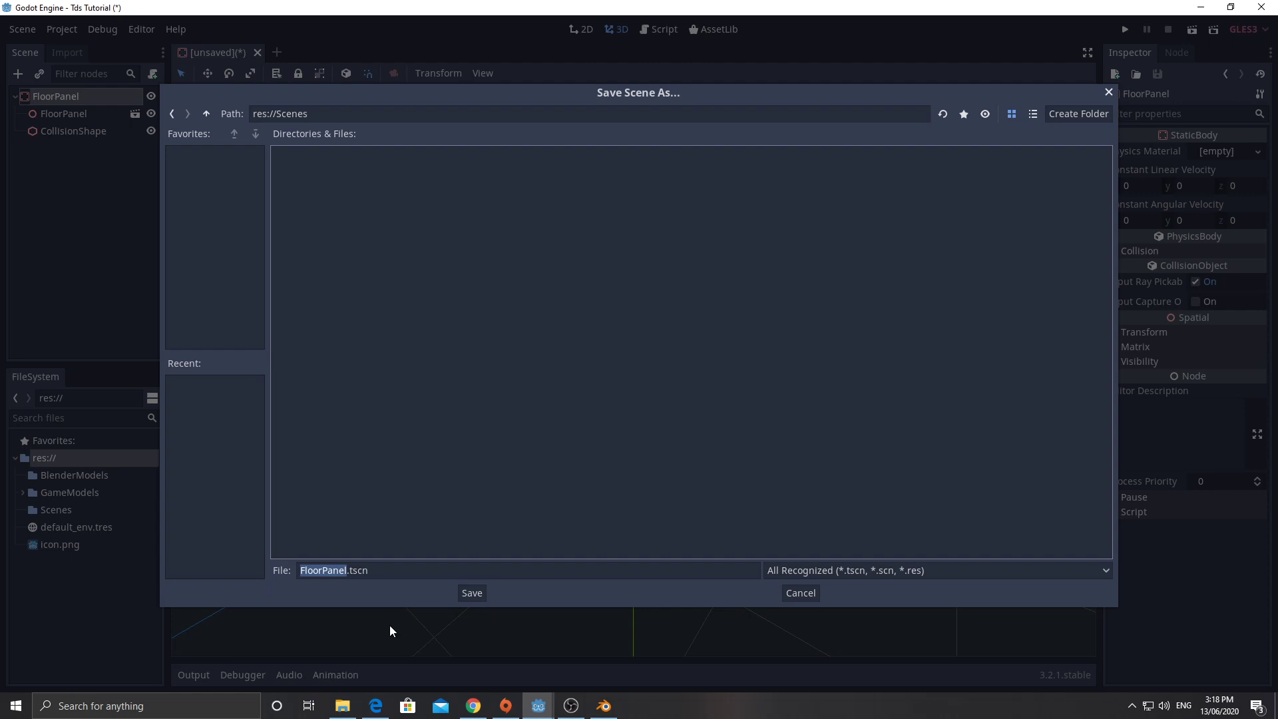
pyautogui.click(479, 593)
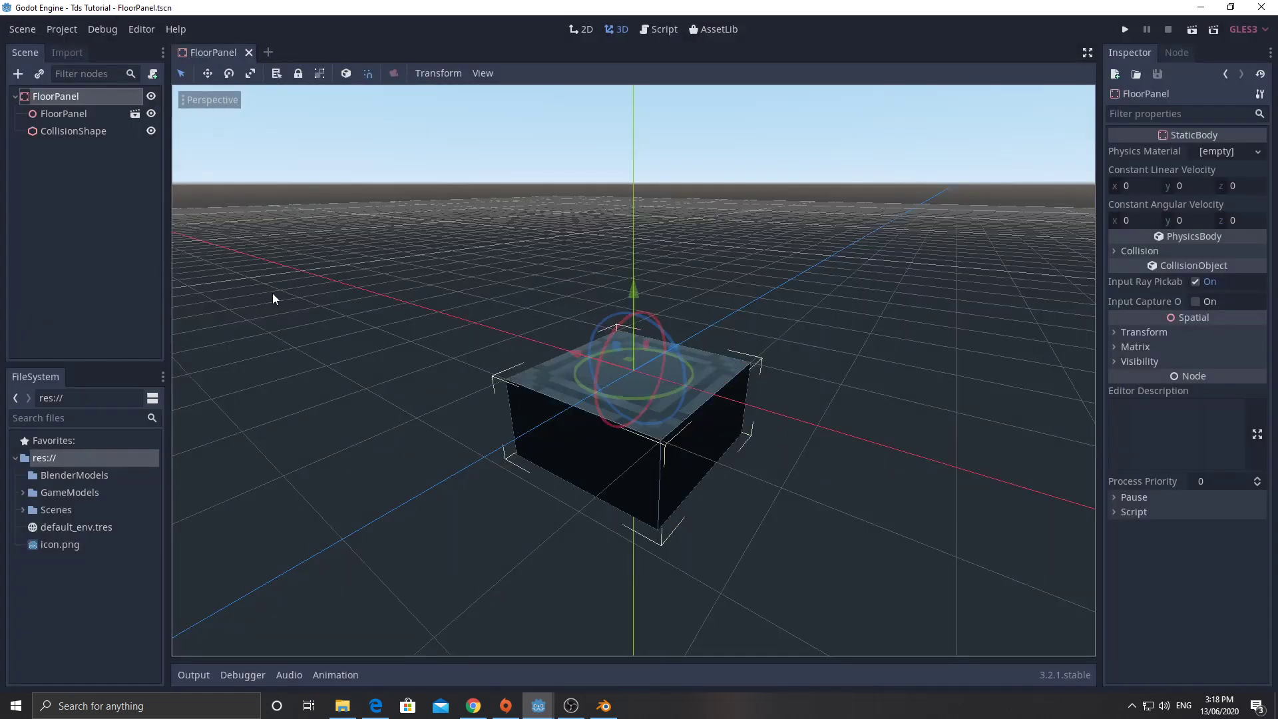
# Check the contents of the Scenes folder and open a new empty scene
pyautogui.click(23, 510)
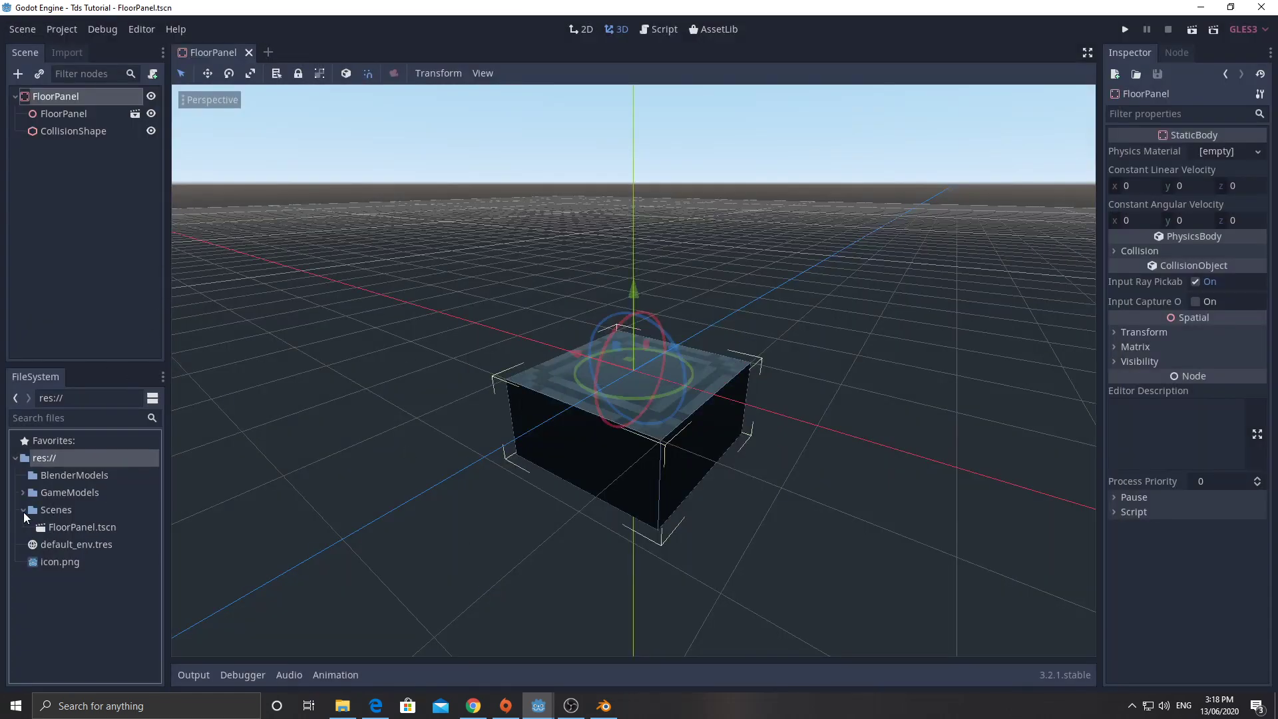
pyautogui.click(23, 510)
pyautogui.click(268, 52)
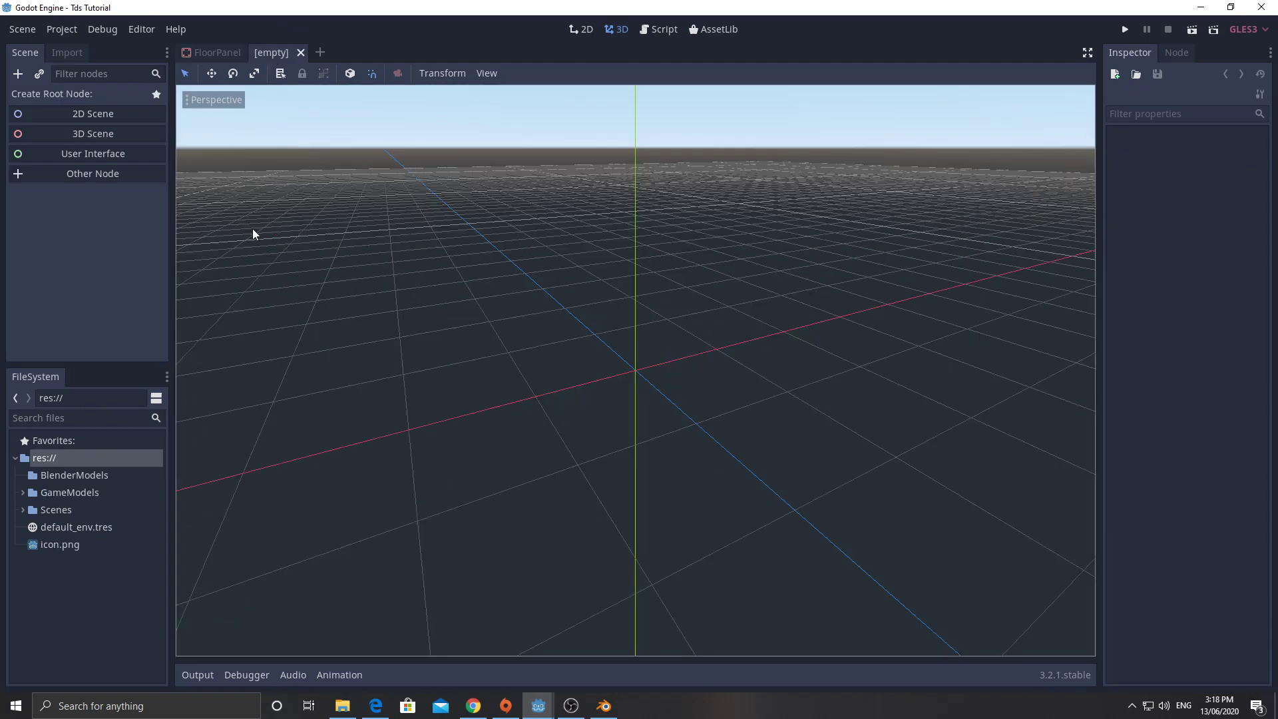
# Create a StaticBody as the root node of the empty scene
pyautogui.click(90, 176)
pyautogui.write('stat')
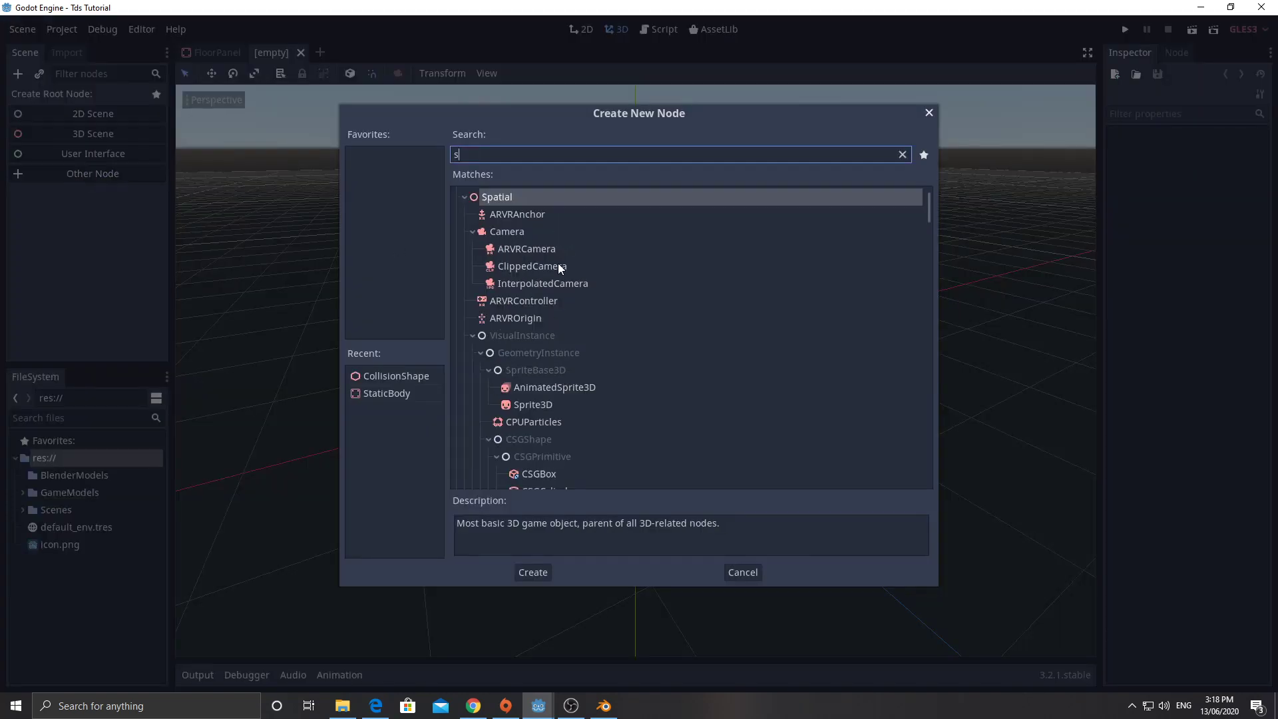
pyautogui.doubleClick(513, 265)
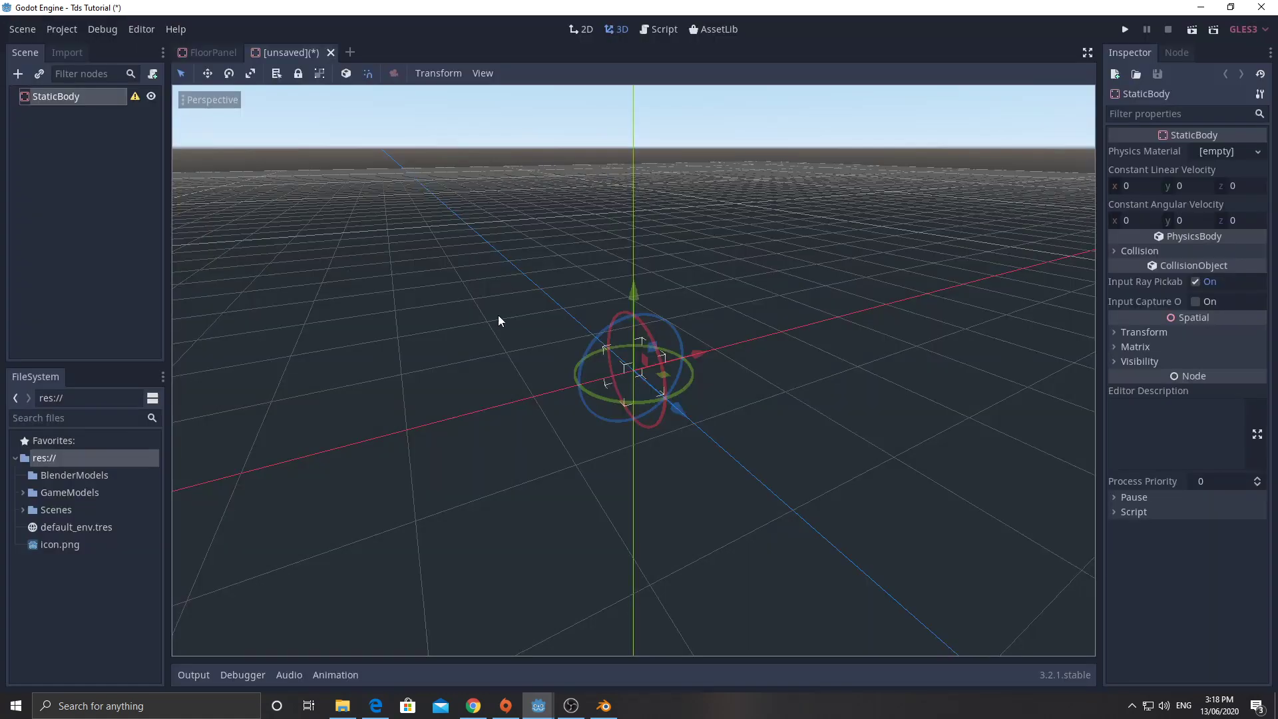
# Instance WallPanel1.gltf from the GameModels folder as a child of the StaticBody
pyautogui.click(24, 492)
pyautogui.scroll(-3, 79, 556)
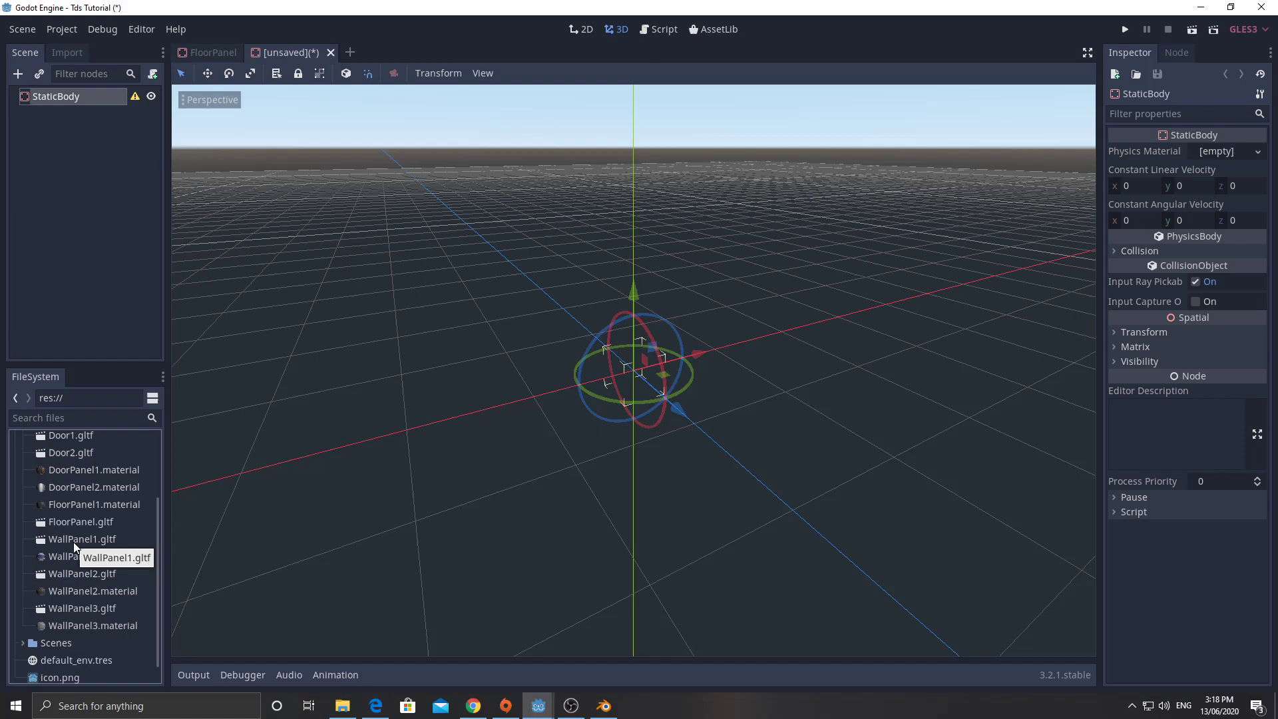
pyautogui.moveTo(74, 541); pyautogui.dragTo(48, 104)
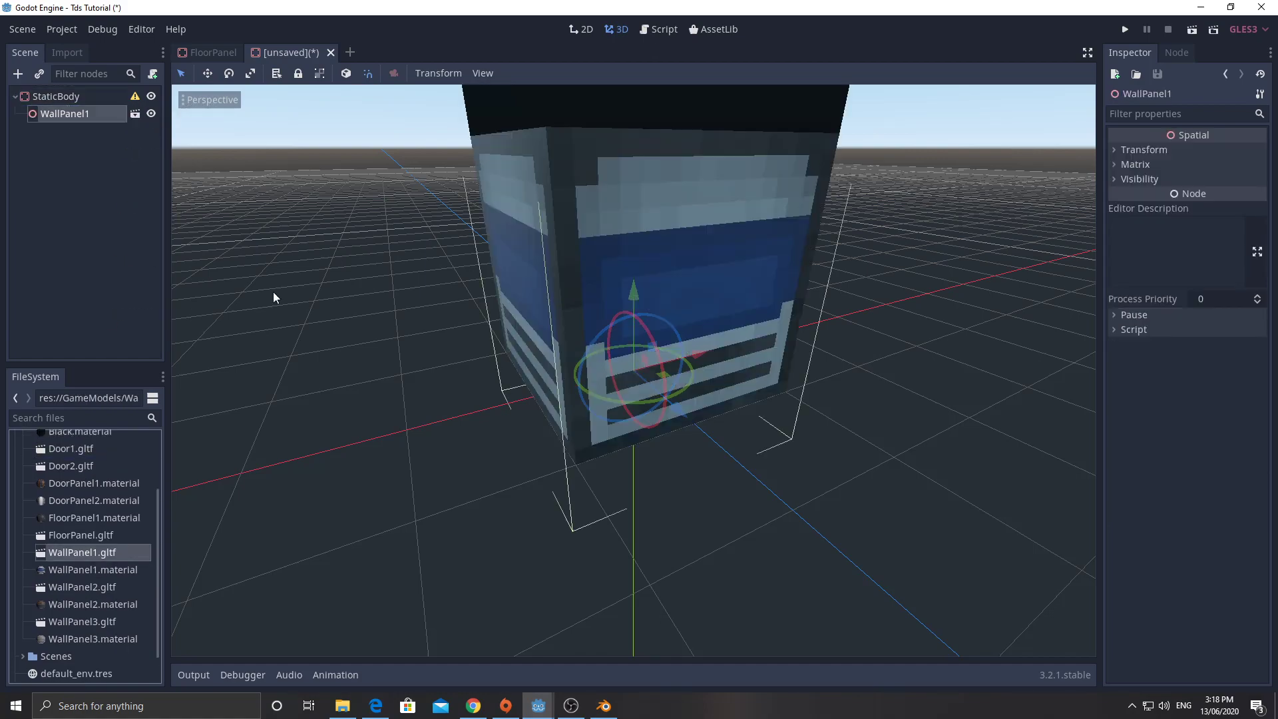
pyautogui.moveTo(491, 417); pyautogui.dragTo(508, 370, button='middle')
pyautogui.scroll(-3, 426, 363)
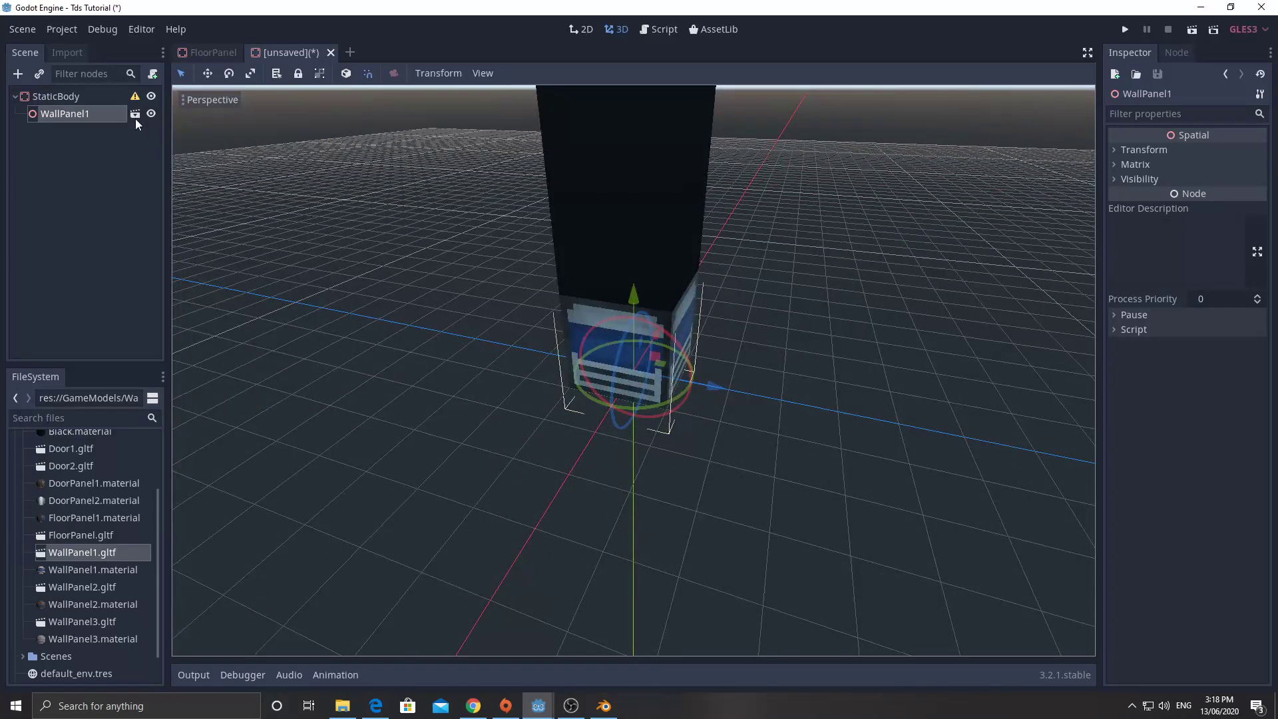
# Add a CollisionShape child to the StaticBody and assign it a new BoxShape
pyautogui.click(10, 100)
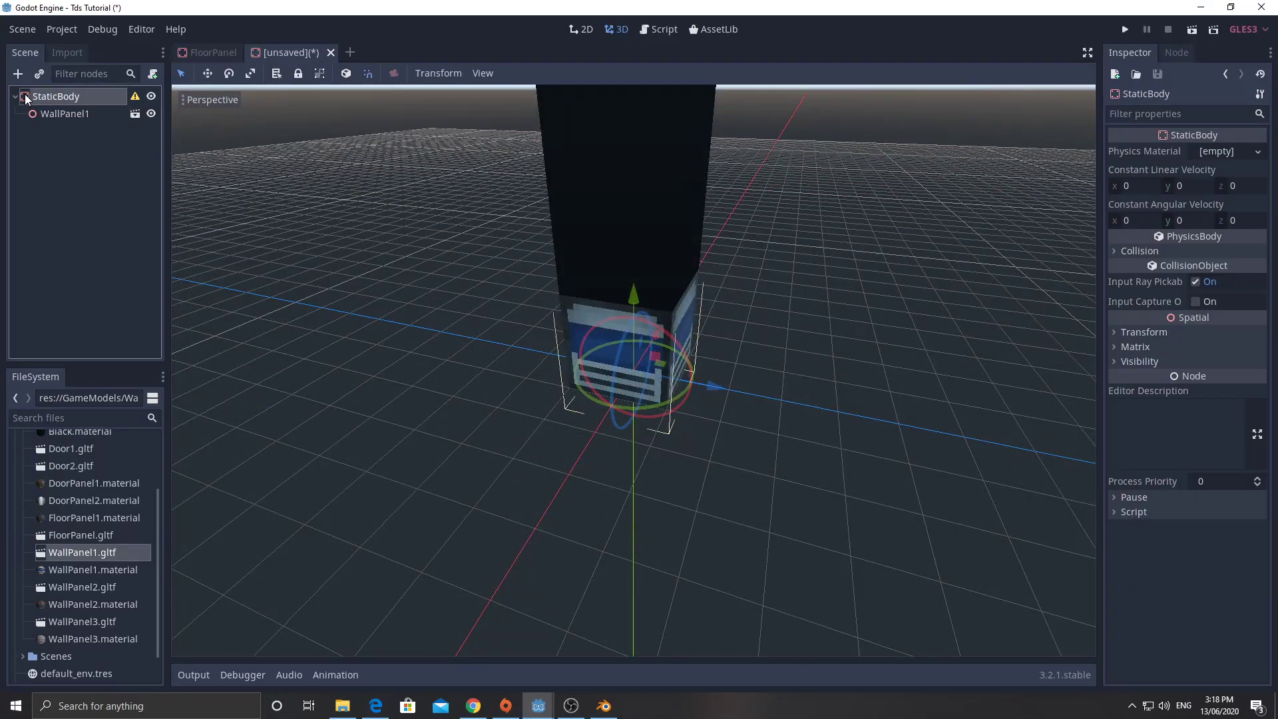
pyautogui.click(18, 74)
pyautogui.write('c')
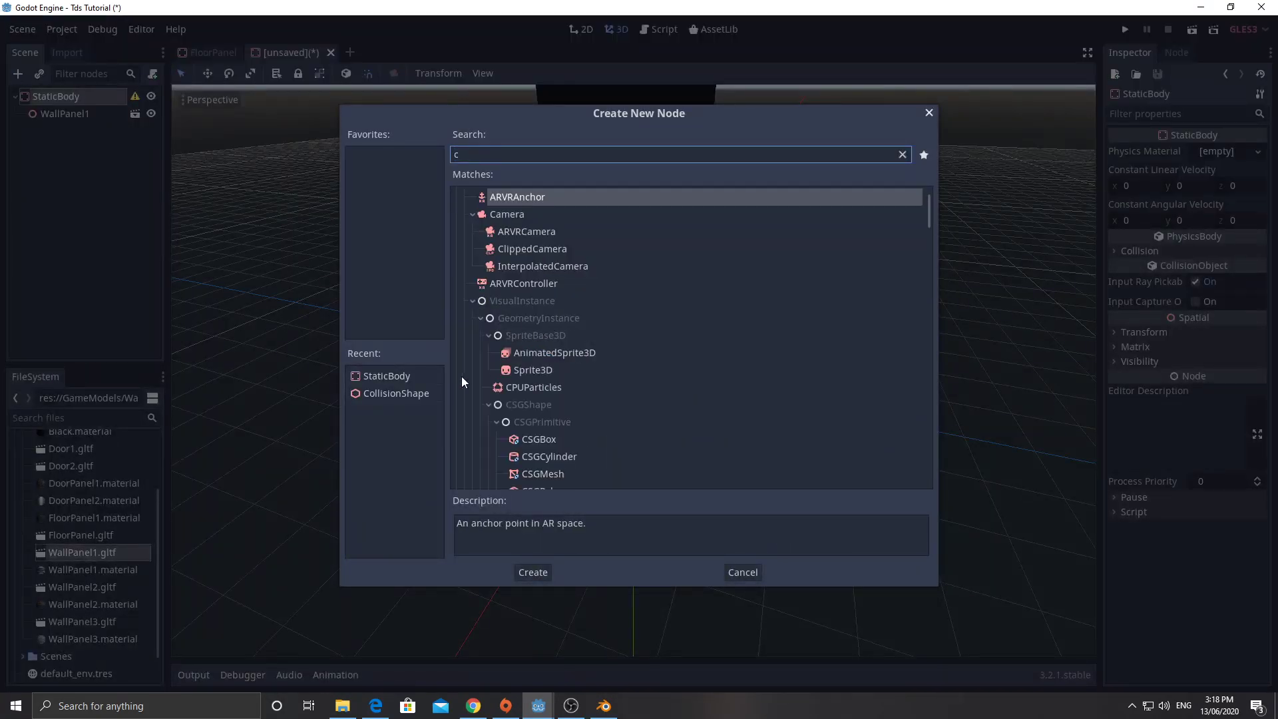
pyautogui.click(397, 393)
pyautogui.doubleClick(404, 398)
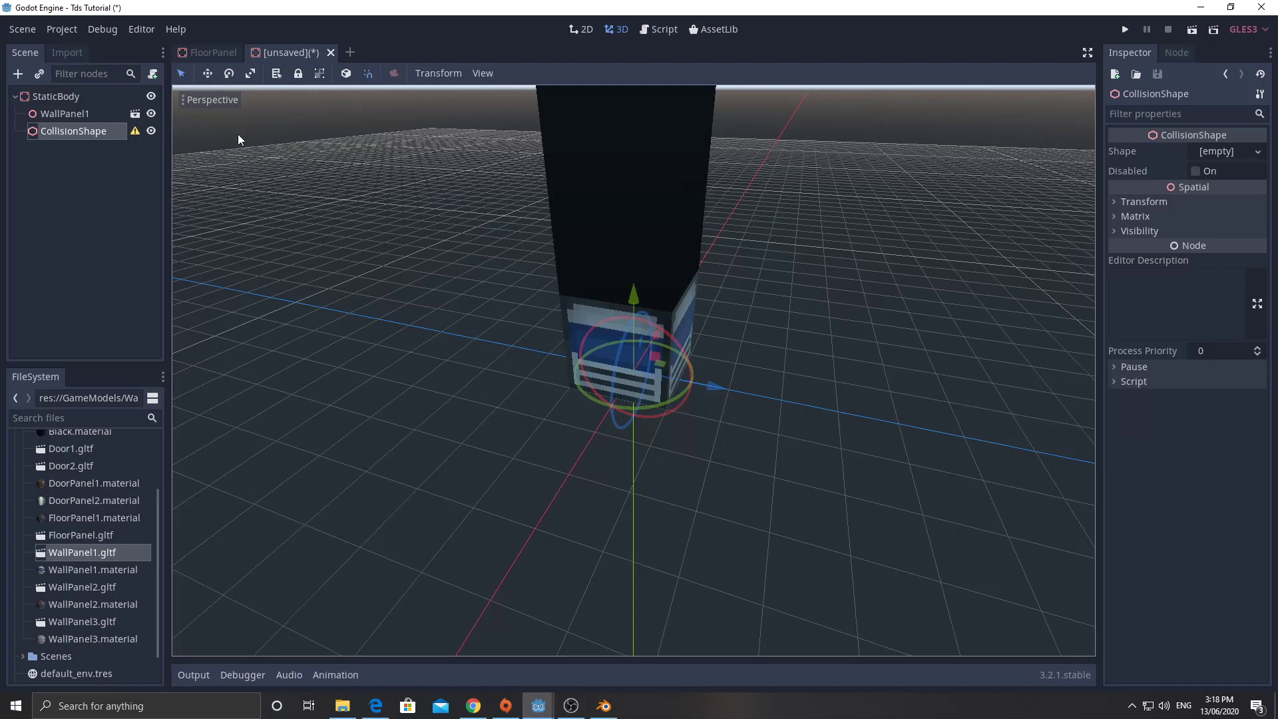
pyautogui.click(1247, 157)
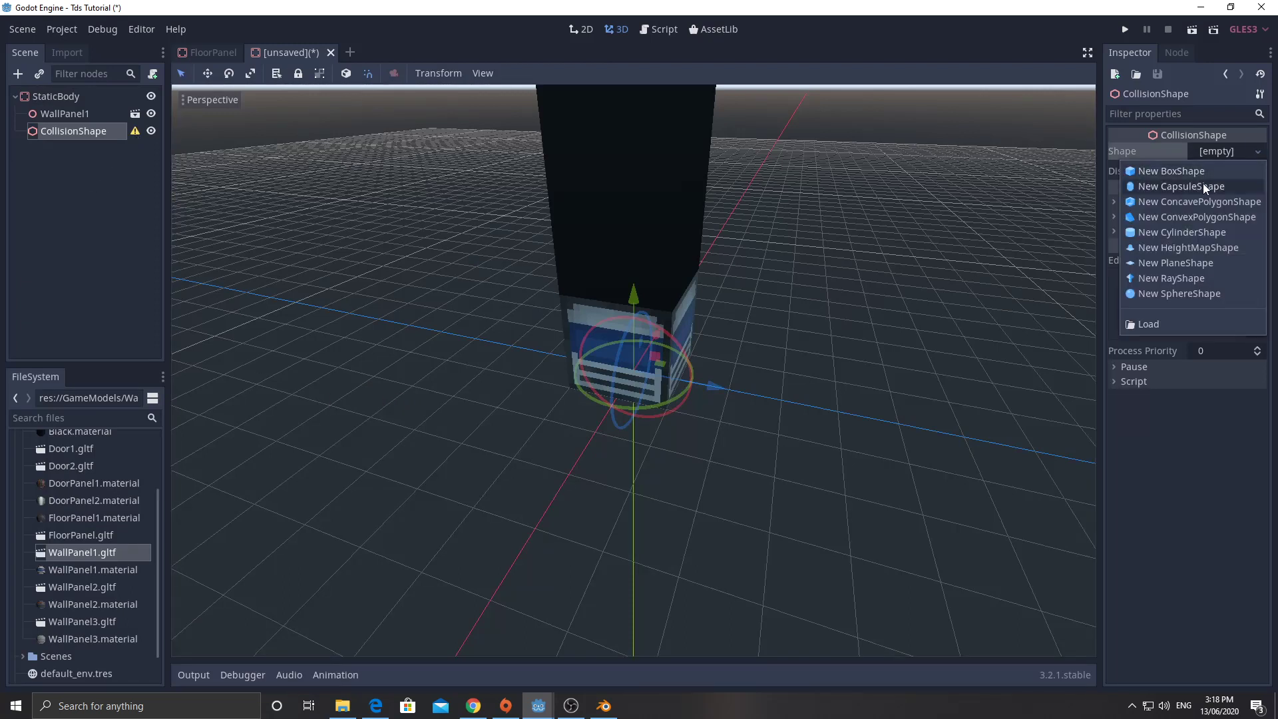
pyautogui.click(1182, 176)
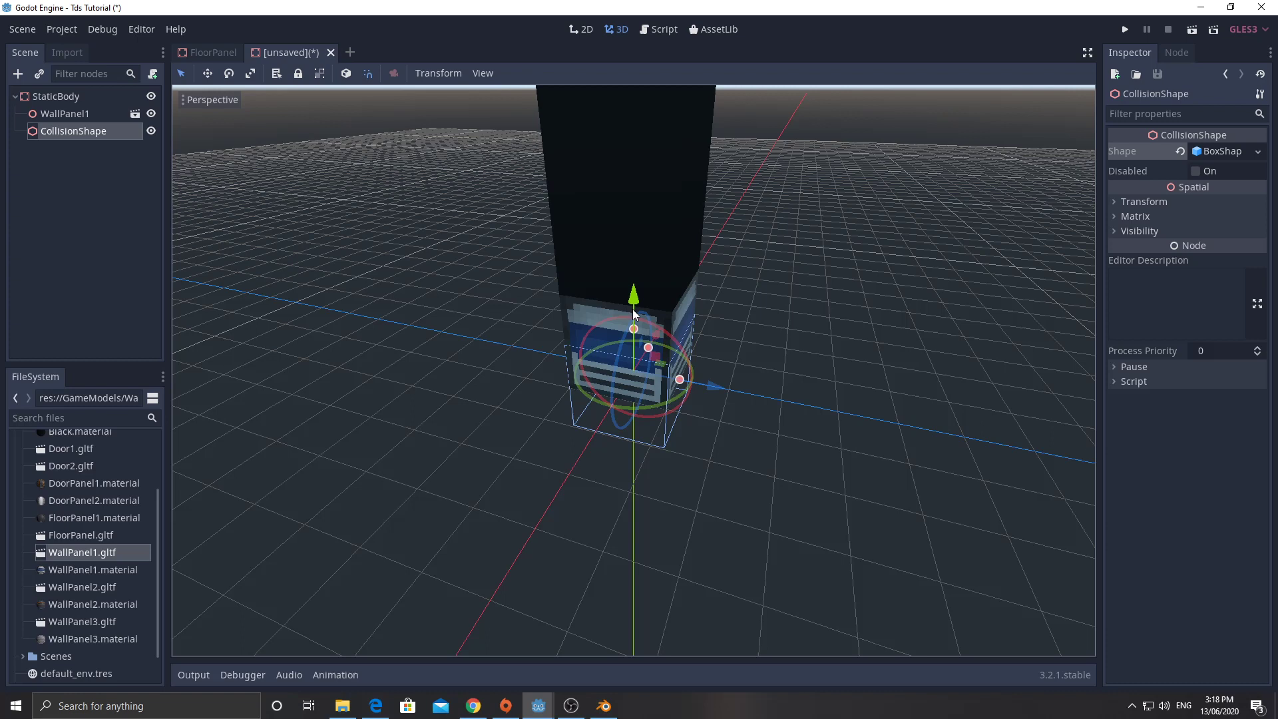
# Raise the collision box along the Y axis until it encloses the blue base of the wall panel
pyautogui.moveTo(634, 300); pyautogui.dragTo(633, 261)
pyautogui.moveTo(799, 448); pyautogui.dragTo(672, 371, button='middle')
pyautogui.scroll(3, 631, 346)
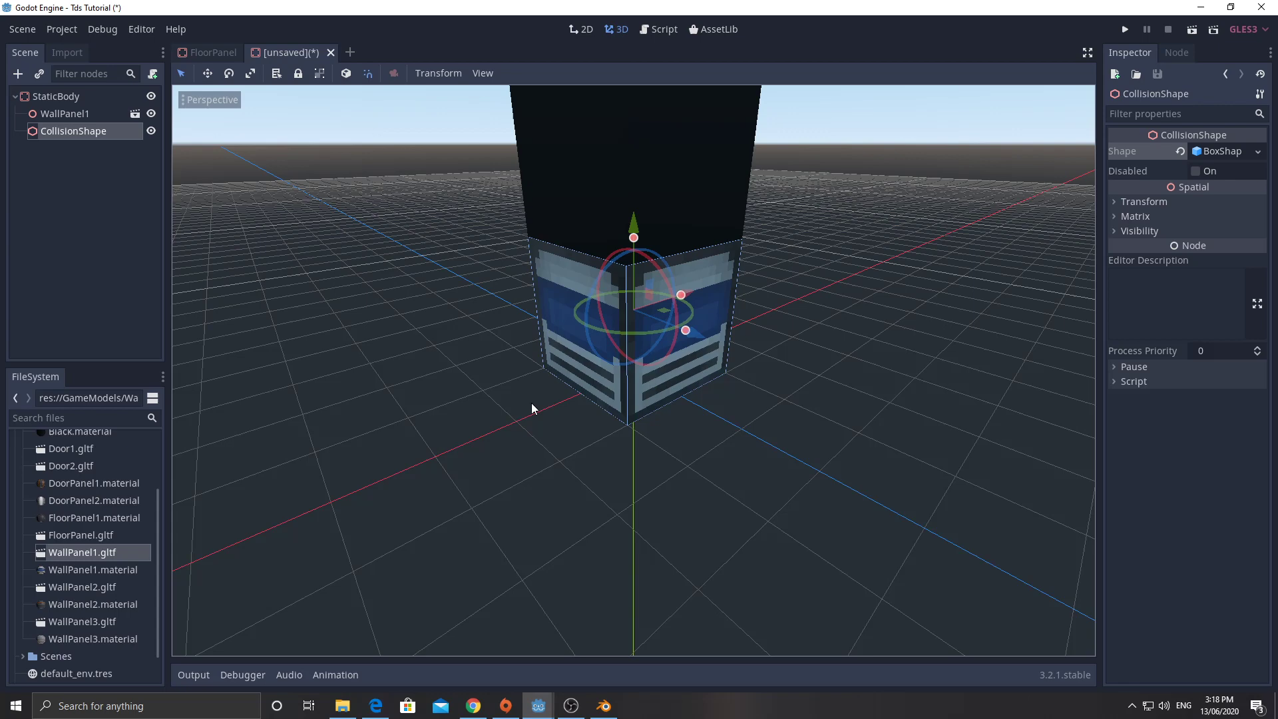
pyautogui.scroll(5, 558, 409)
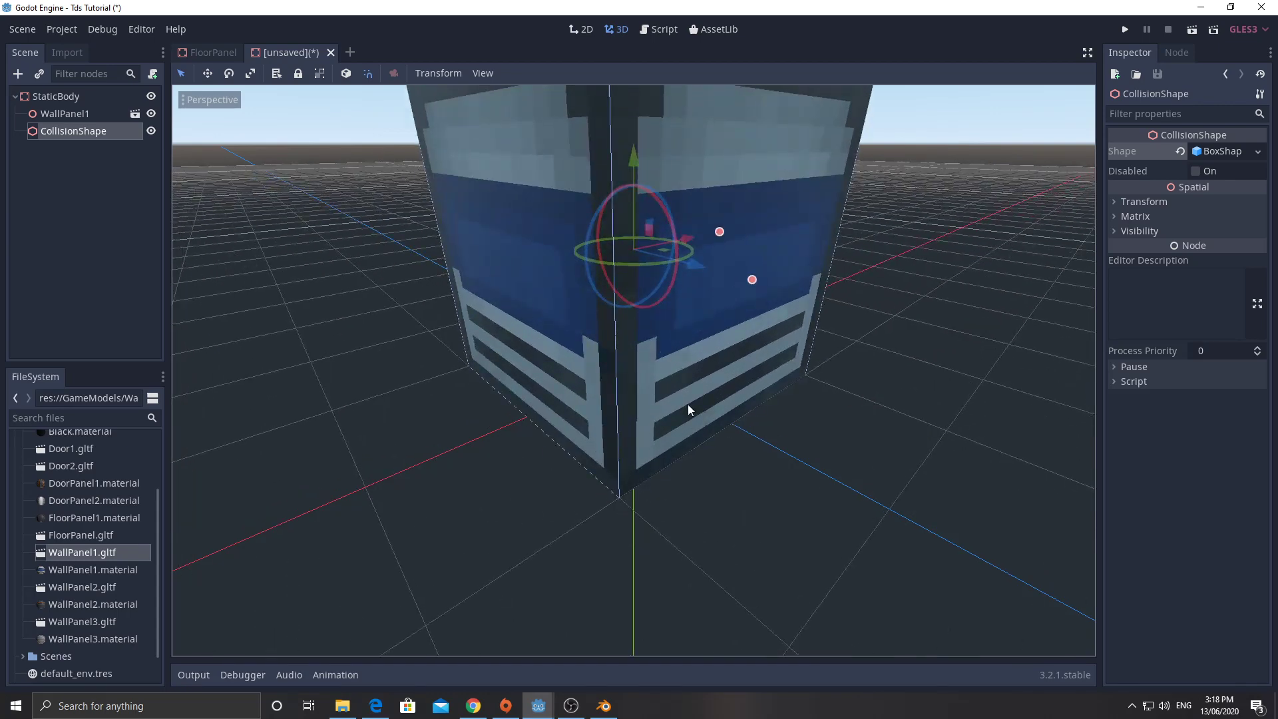
pyautogui.scroll(-6, 508, 391)
pyautogui.moveTo(539, 414); pyautogui.dragTo(602, 319, button='middle')
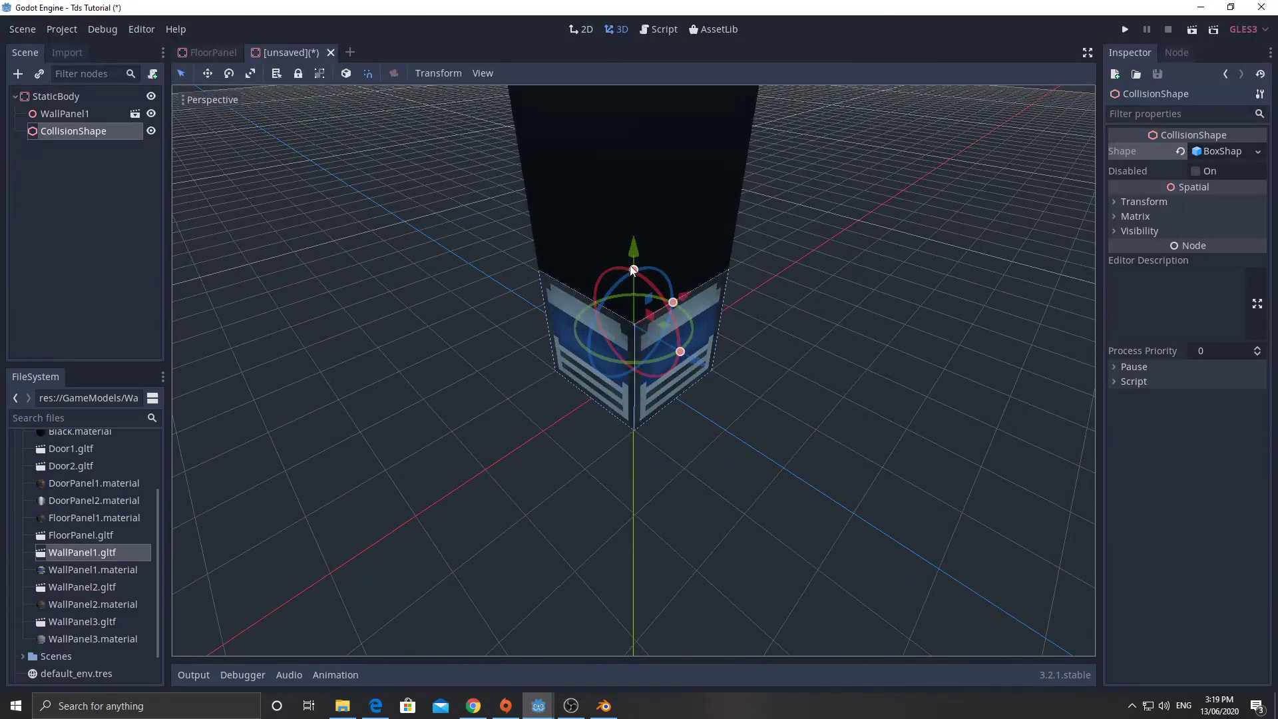
# Stretch the collision box vertically to extents 1, 5, 1 and raise it to enclose the full height of the wall panel
pyautogui.scroll(-3, 631, 308)
pyautogui.scroll(-2, 632, 198)
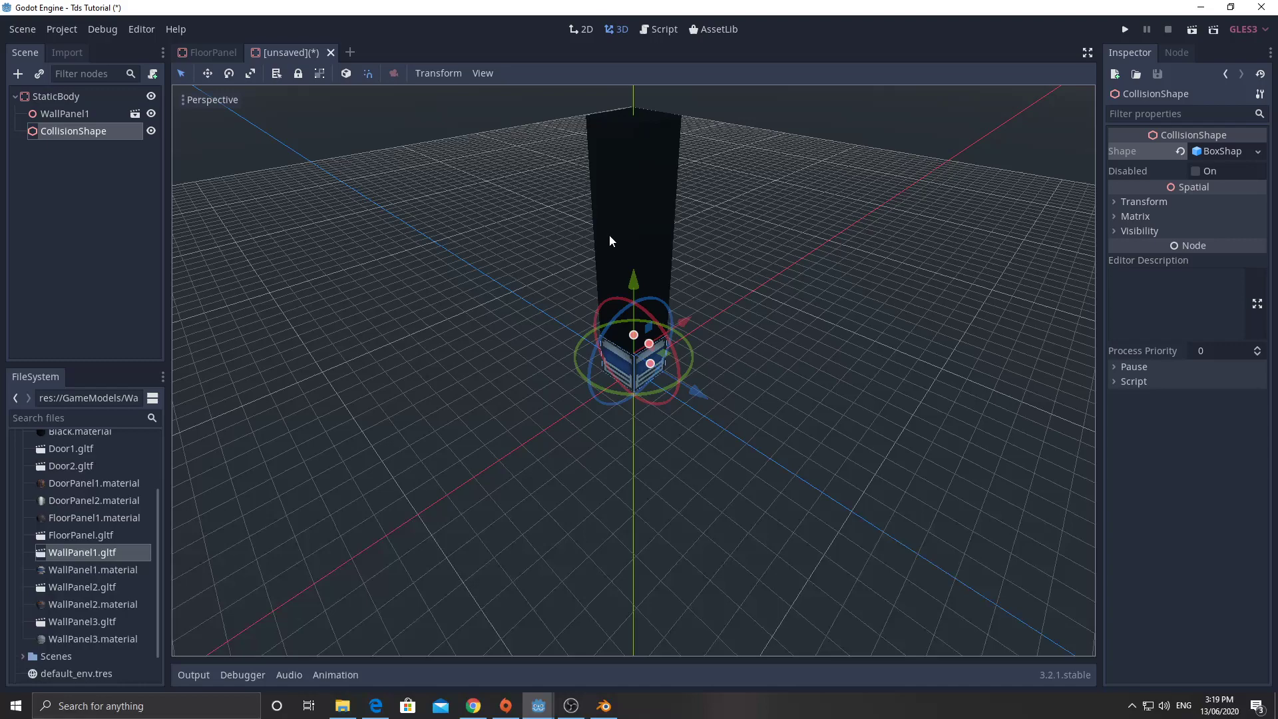
pyautogui.scroll(5, 624, 412)
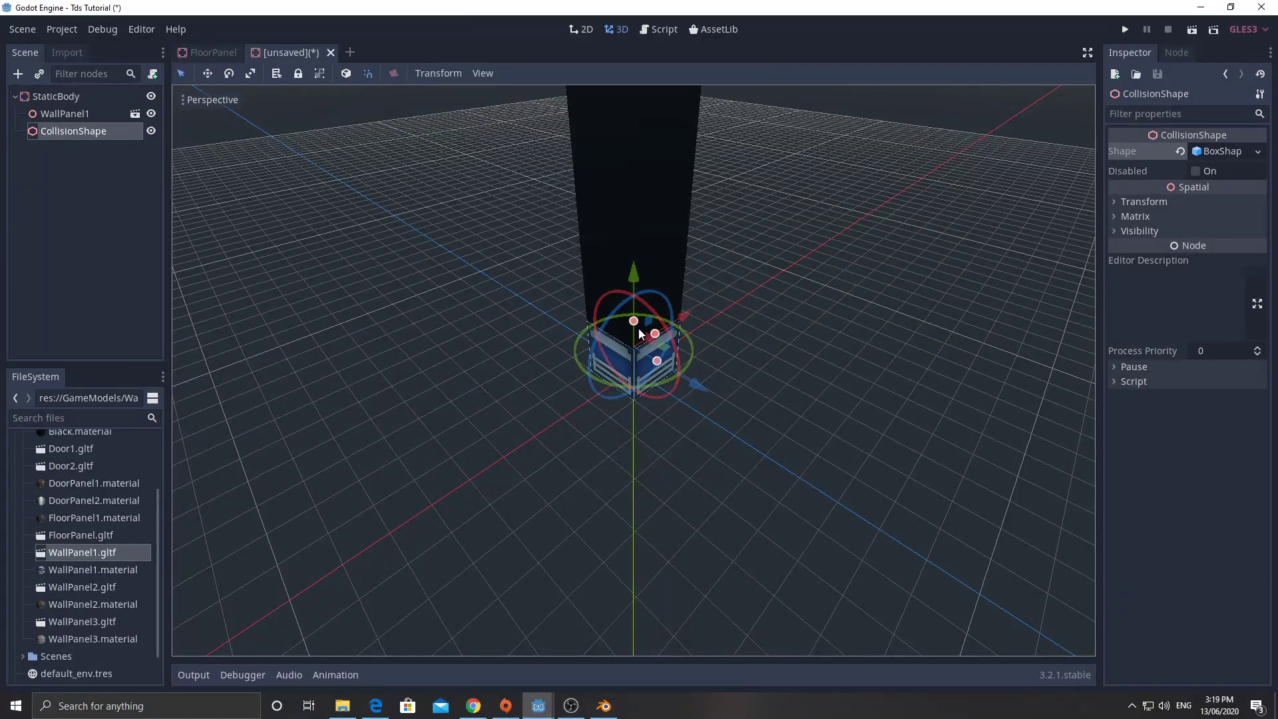
pyautogui.scroll(3, 636, 350)
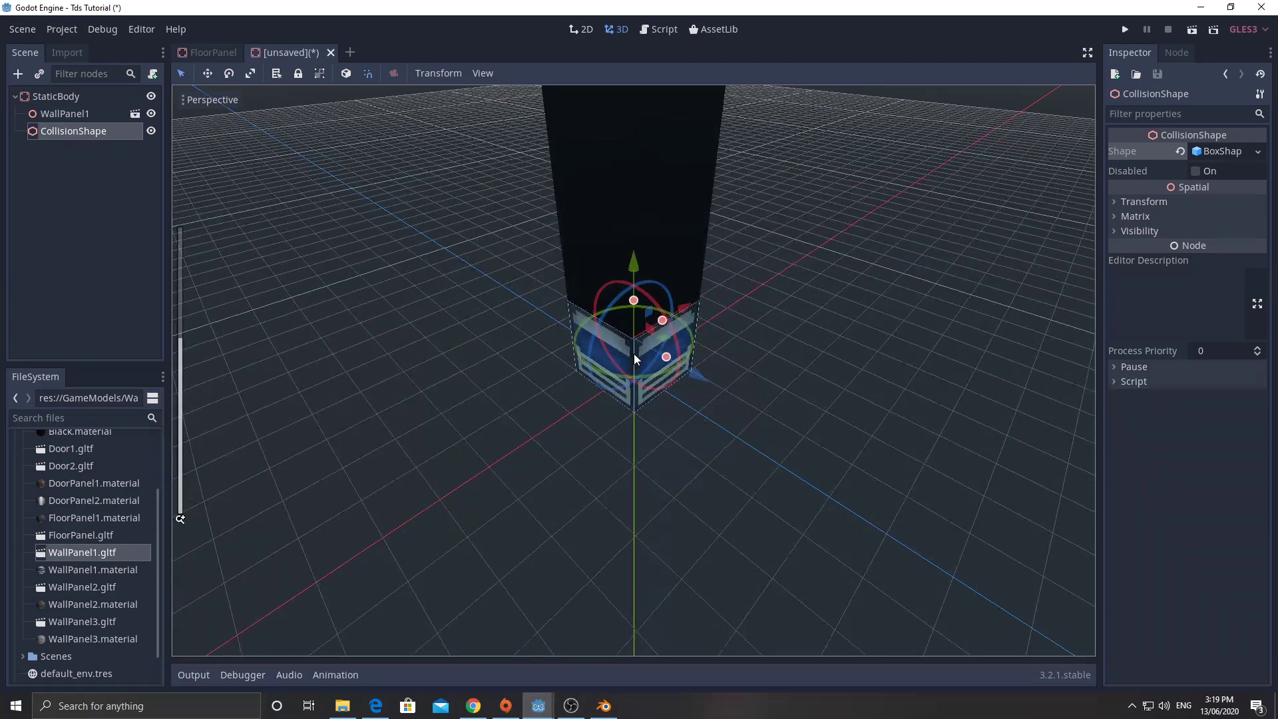
pyautogui.scroll(2, 636, 359)
pyautogui.scroll(-4, 635, 357)
pyautogui.scroll(-1, 634, 321)
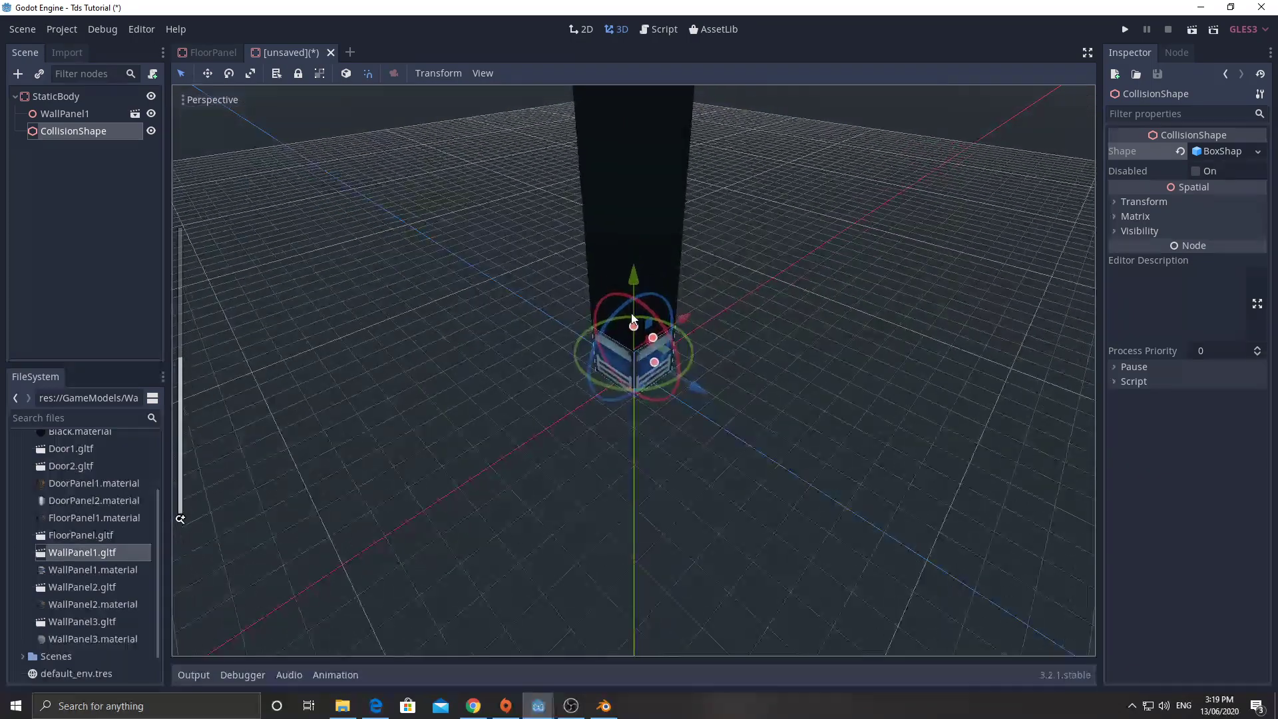
pyautogui.scroll(-1, 634, 321)
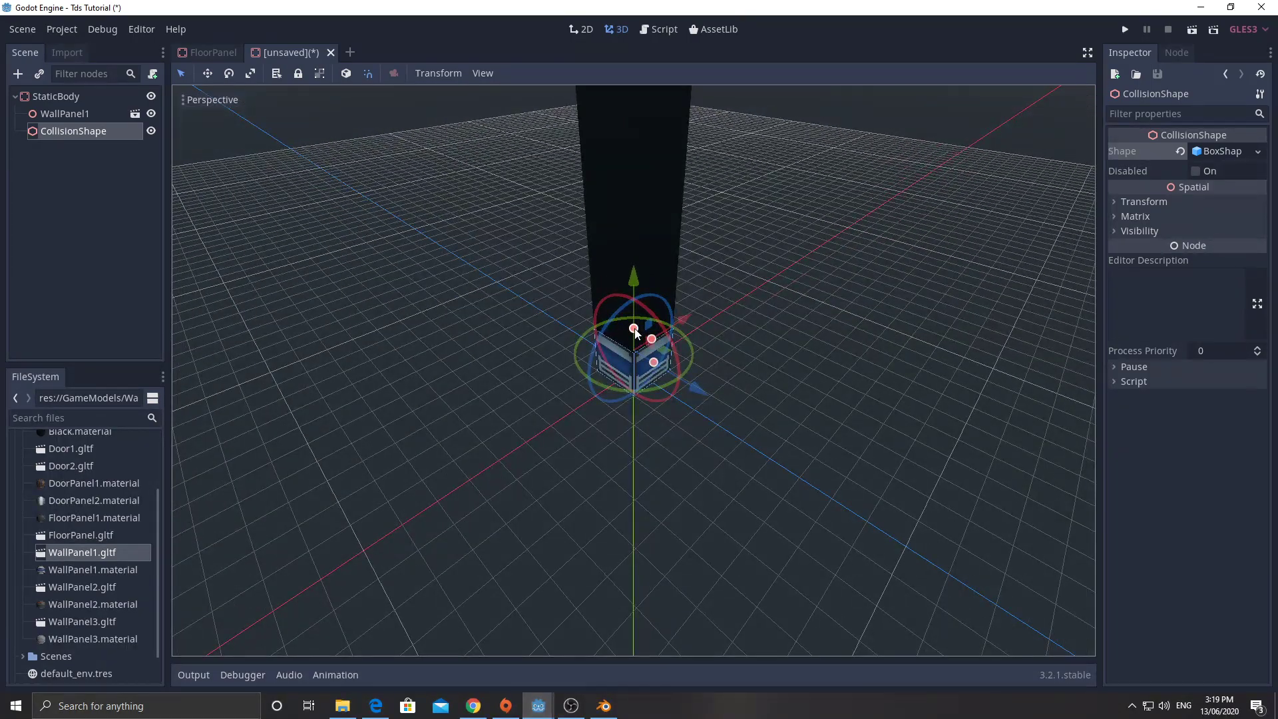
pyautogui.moveTo(635, 331); pyautogui.dragTo(636, 169)
pyautogui.scroll(-3, 653, 192)
pyautogui.moveTo(633, 214); pyautogui.dragTo(633, 194)
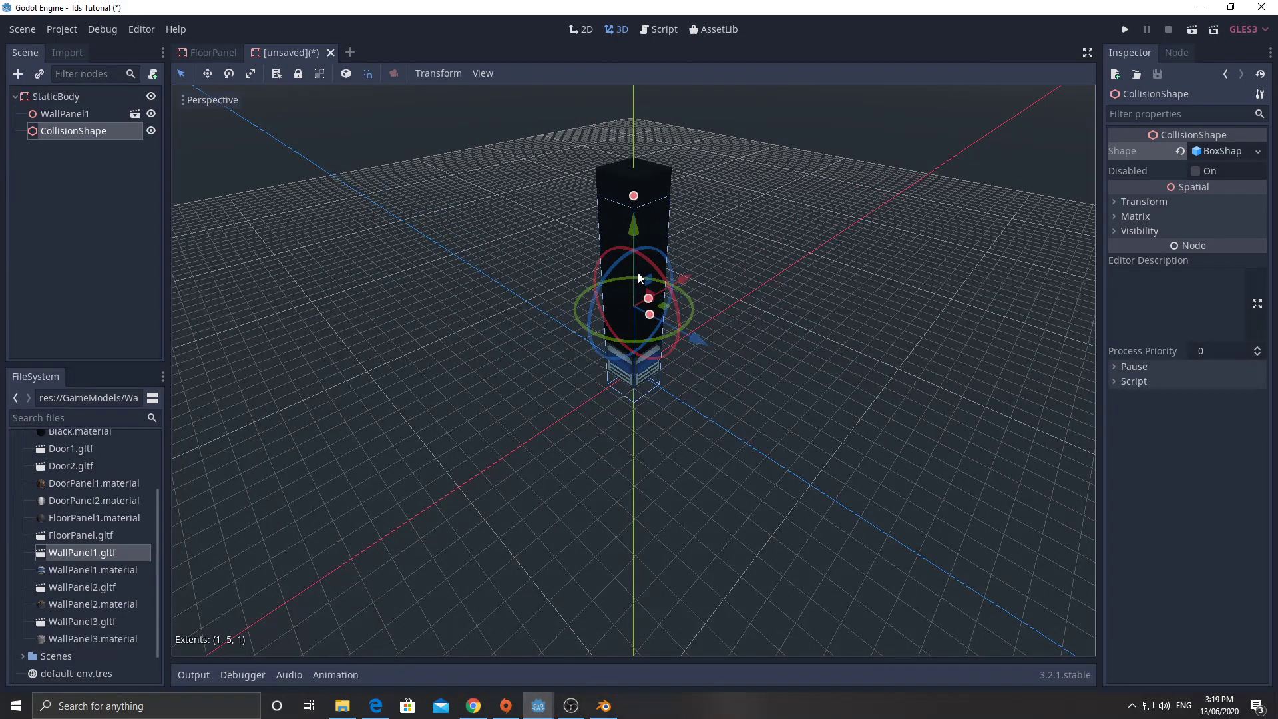
pyautogui.click(634, 225)
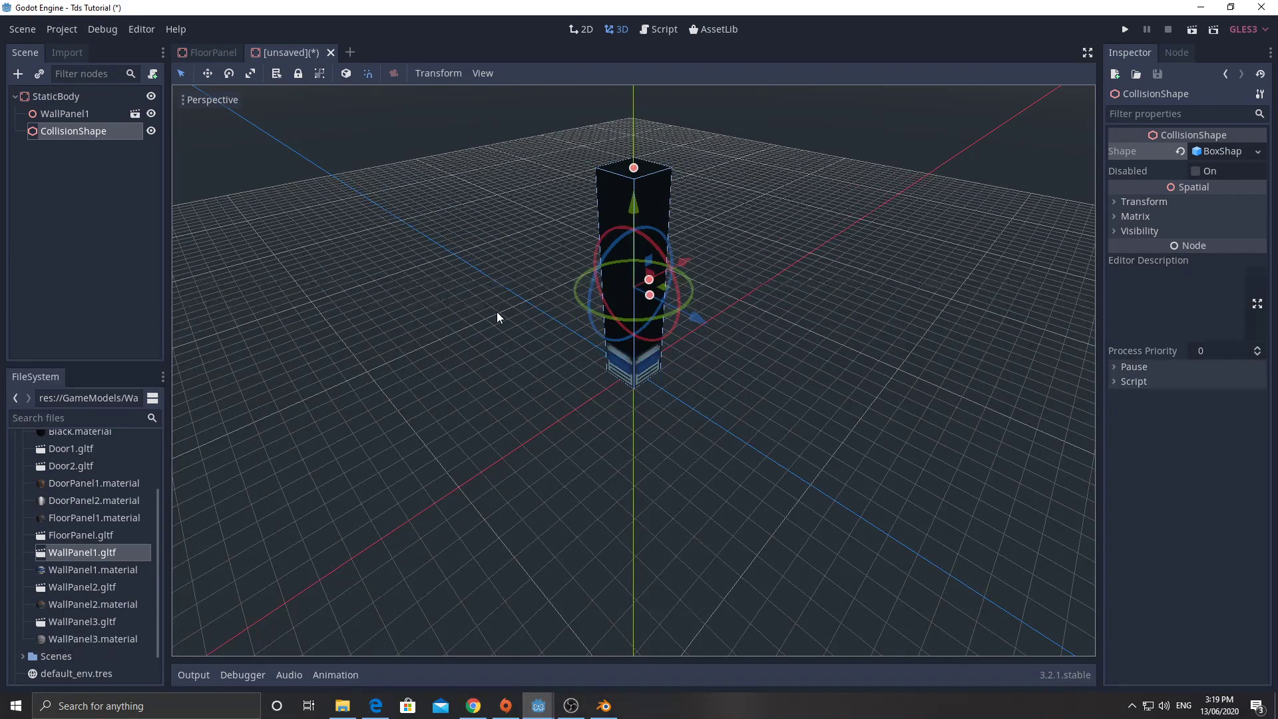
pyautogui.scroll(3, 499, 314)
pyautogui.moveTo(499, 314); pyautogui.dragTo(531, 310, button='middle')
pyautogui.scroll(-5, 530, 310)
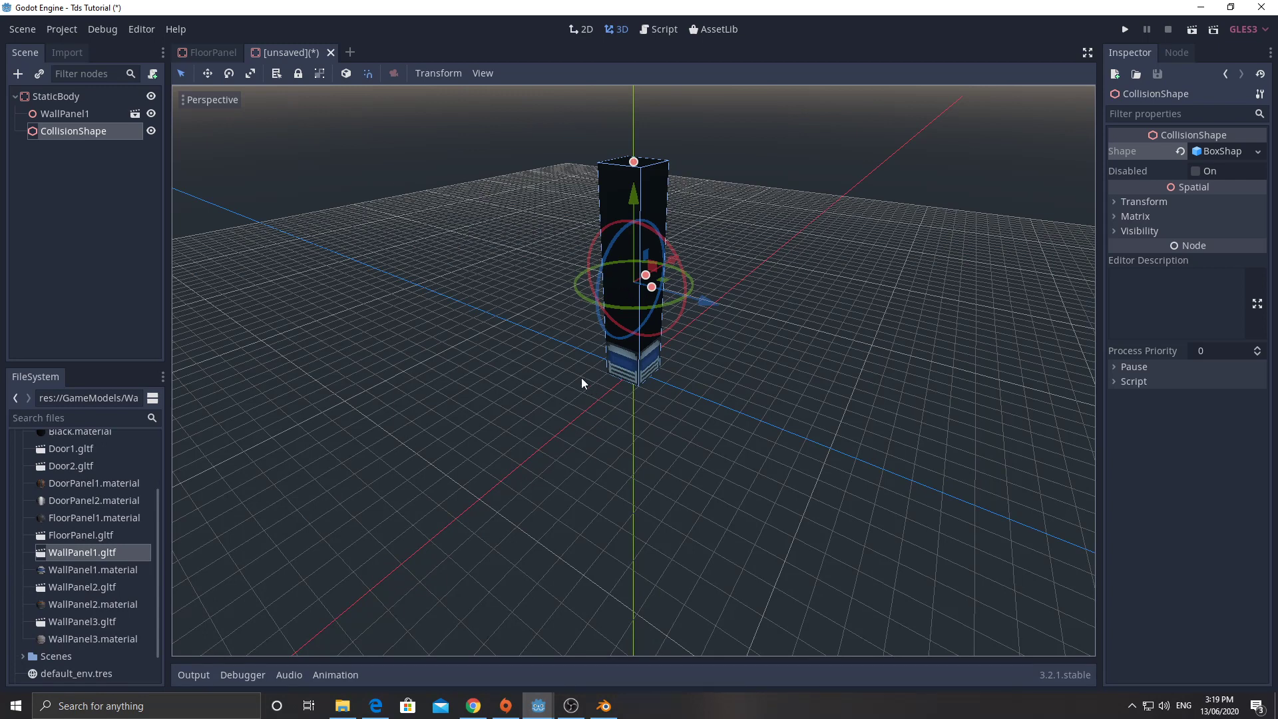
# Rename the StaticBody root node to WallPanel1 and save the scene as WallPanel1.tscn in the Scenes folder
pyautogui.doubleClick(69, 97)
pyautogui.write('WallPanel1')
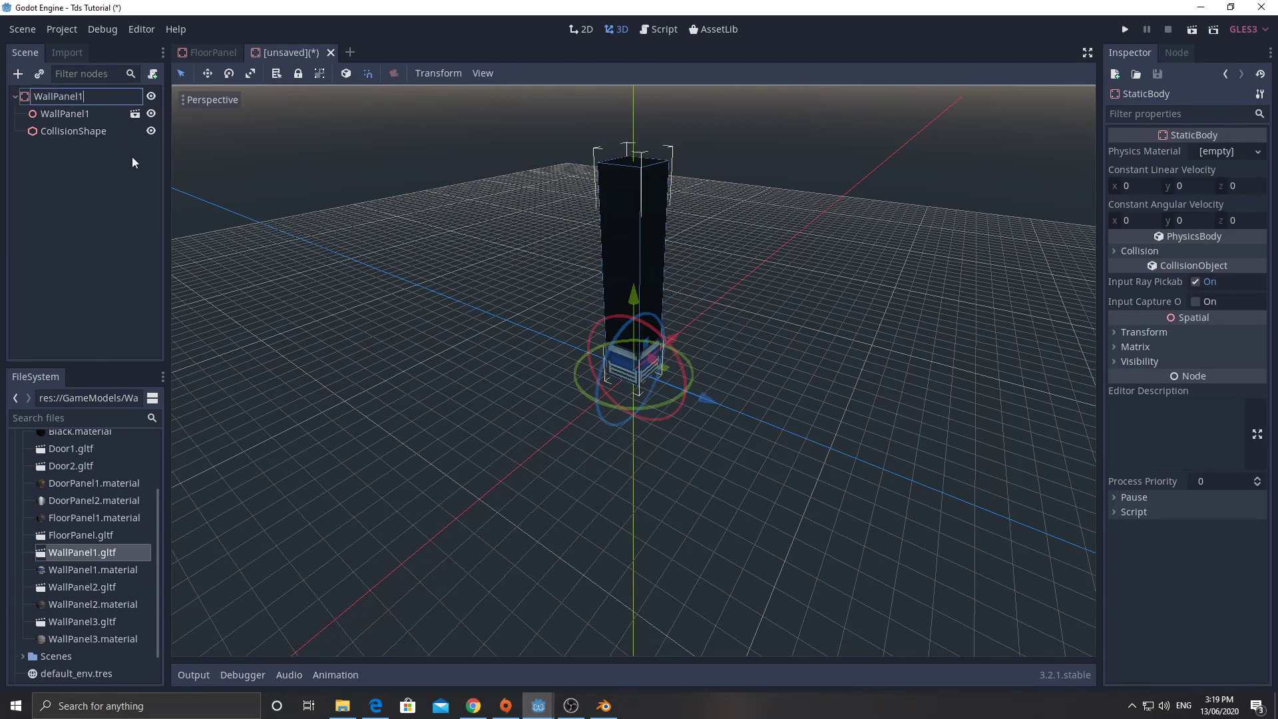
pyautogui.press('Return')
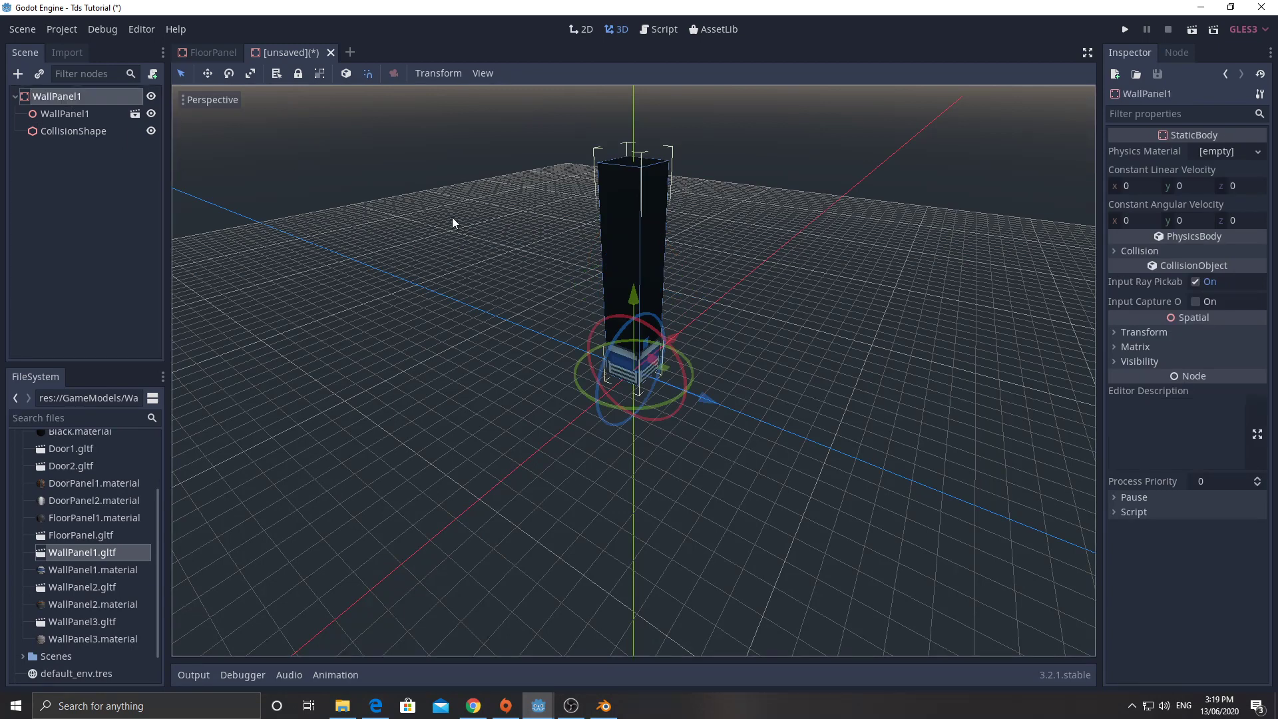
pyautogui.hotkey('ctrl', 's')
pyautogui.click(476, 592)
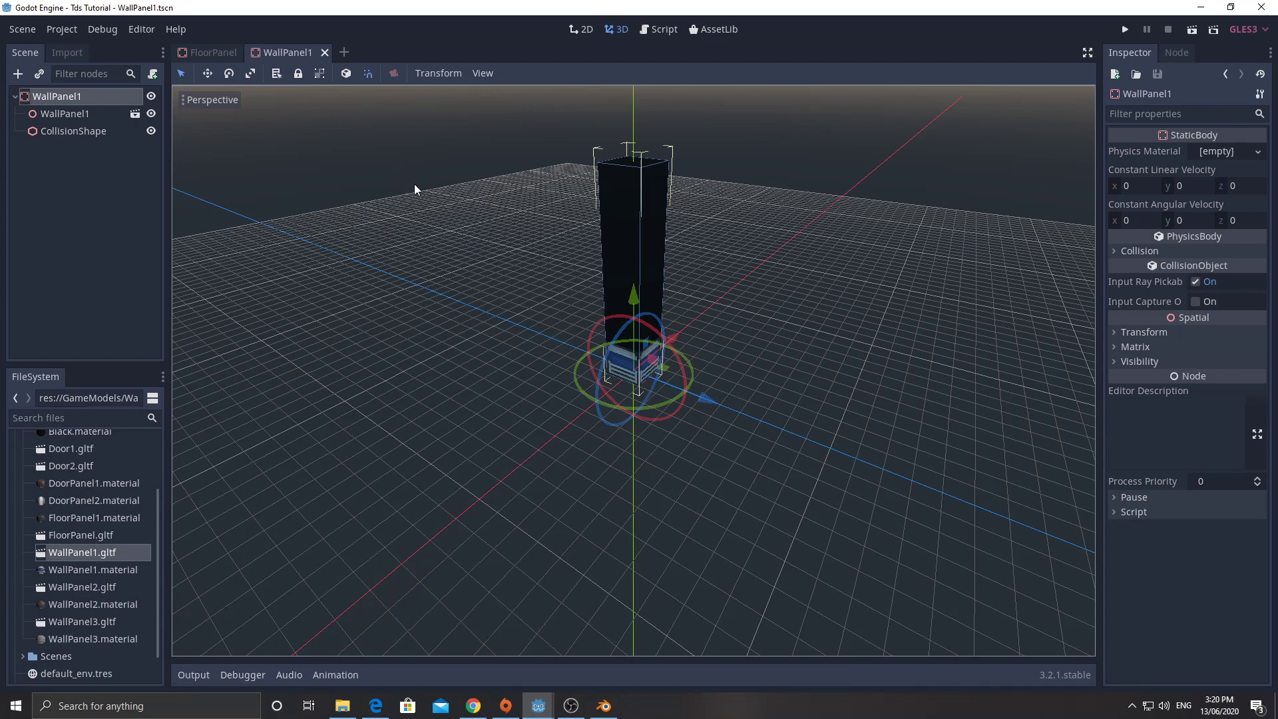
# Start a new scene with a Spatial root node and rename that node Room1
pyautogui.moveTo(413, 188); pyautogui.dragTo(428, 251, button='middle')
pyautogui.click(344, 53)
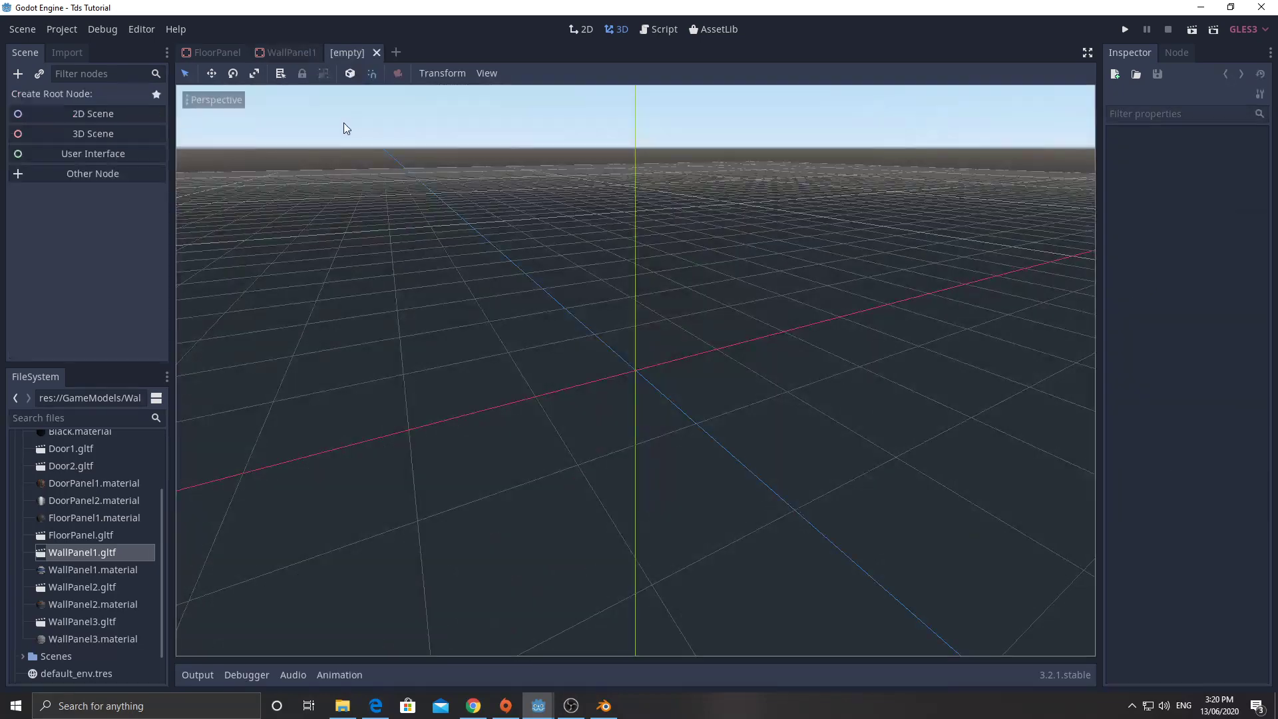
pyautogui.click(85, 135)
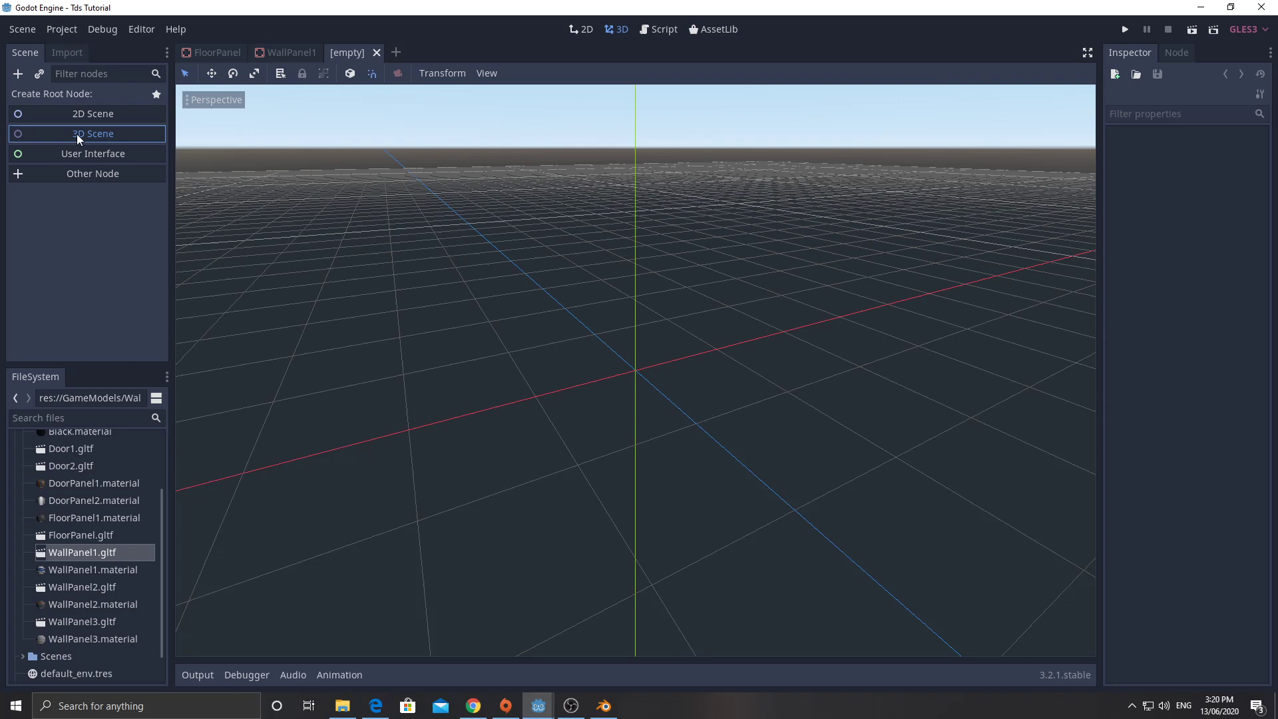
pyautogui.doubleClick(41, 97)
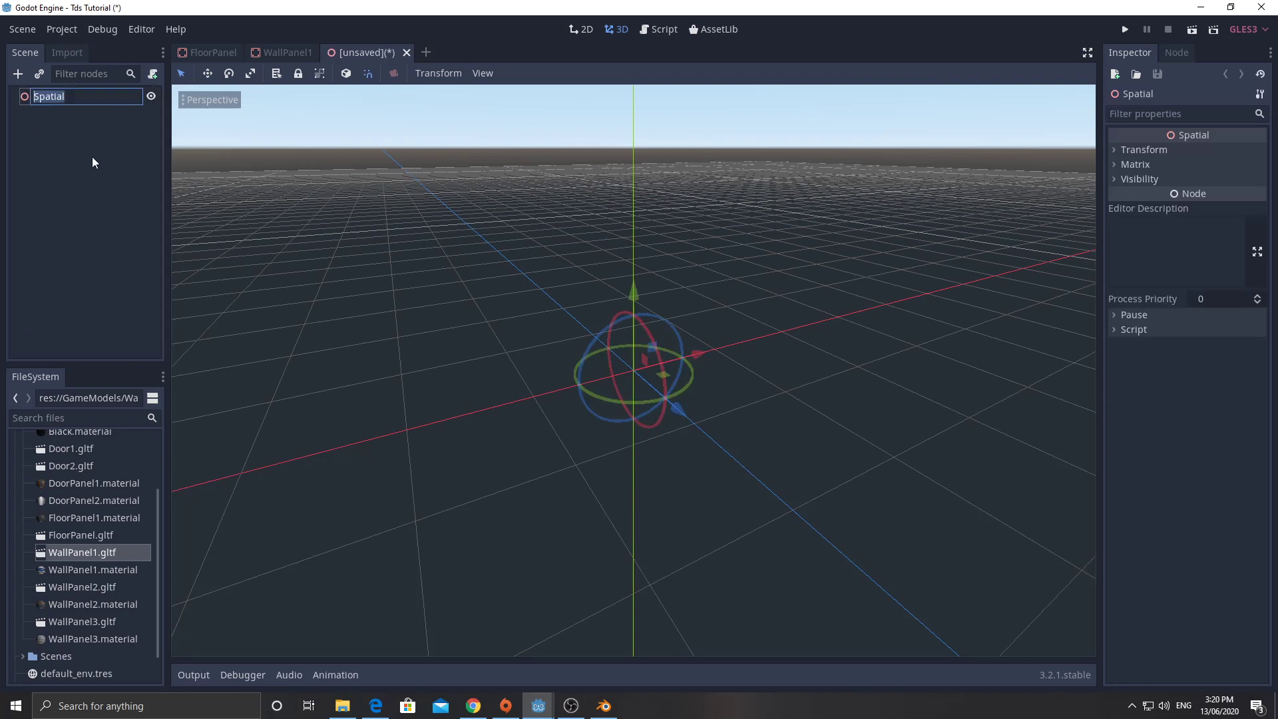
pyautogui.write('Room1')
pyautogui.press('Return')
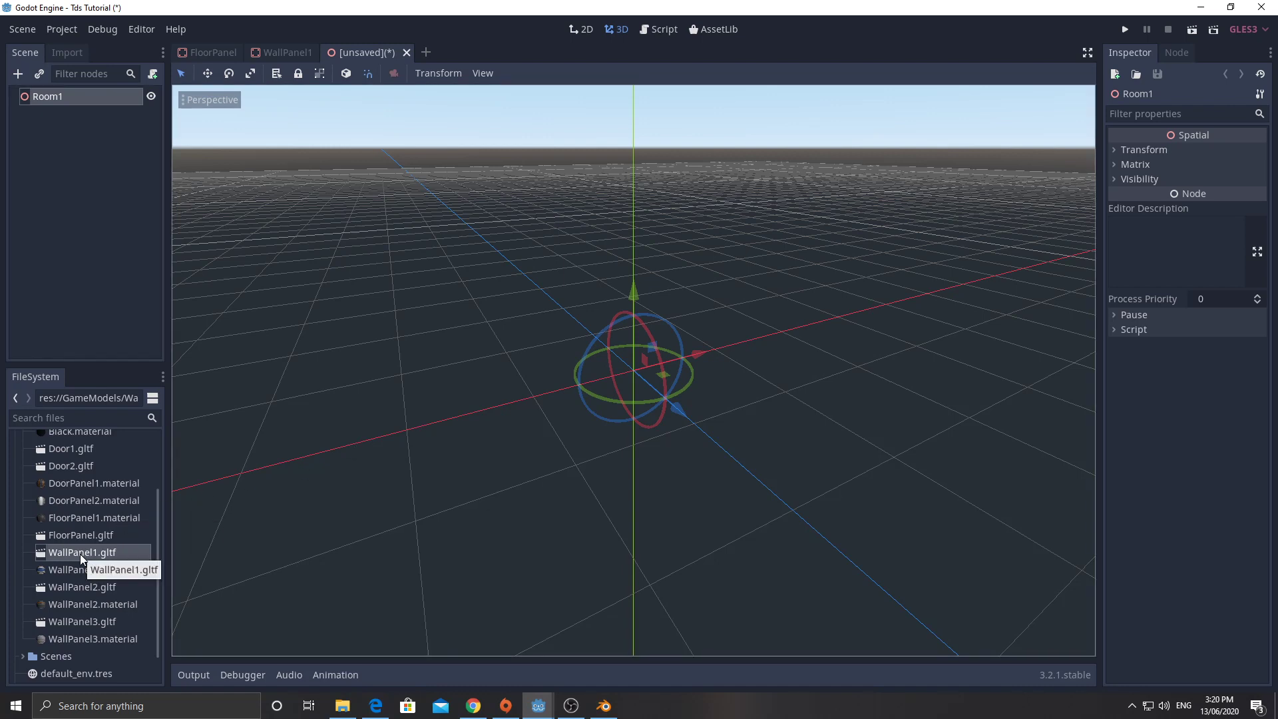
# Instance WallPanel1.tscn and FloorPanel.tscn from the Scenes folder as children of Room1, collapsing the GameModels folder
pyautogui.moveTo(81, 558)
pyautogui.mouseDown()
pyautogui.moveTo(67, 104)
pyautogui.moveTo(82, 329)
pyautogui.moveTo(65, 581)
pyautogui.moveTo(66, 569)
pyautogui.mouseUp()
pyautogui.click(23, 438)
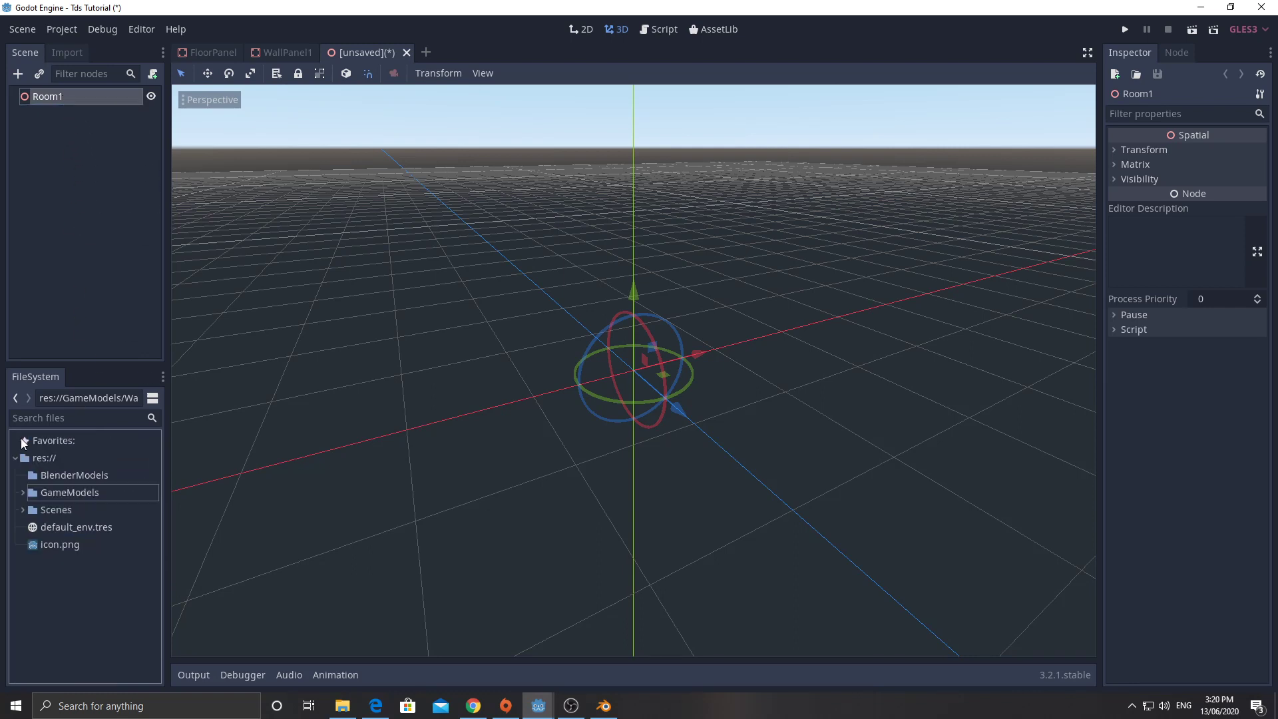
pyautogui.click(19, 507)
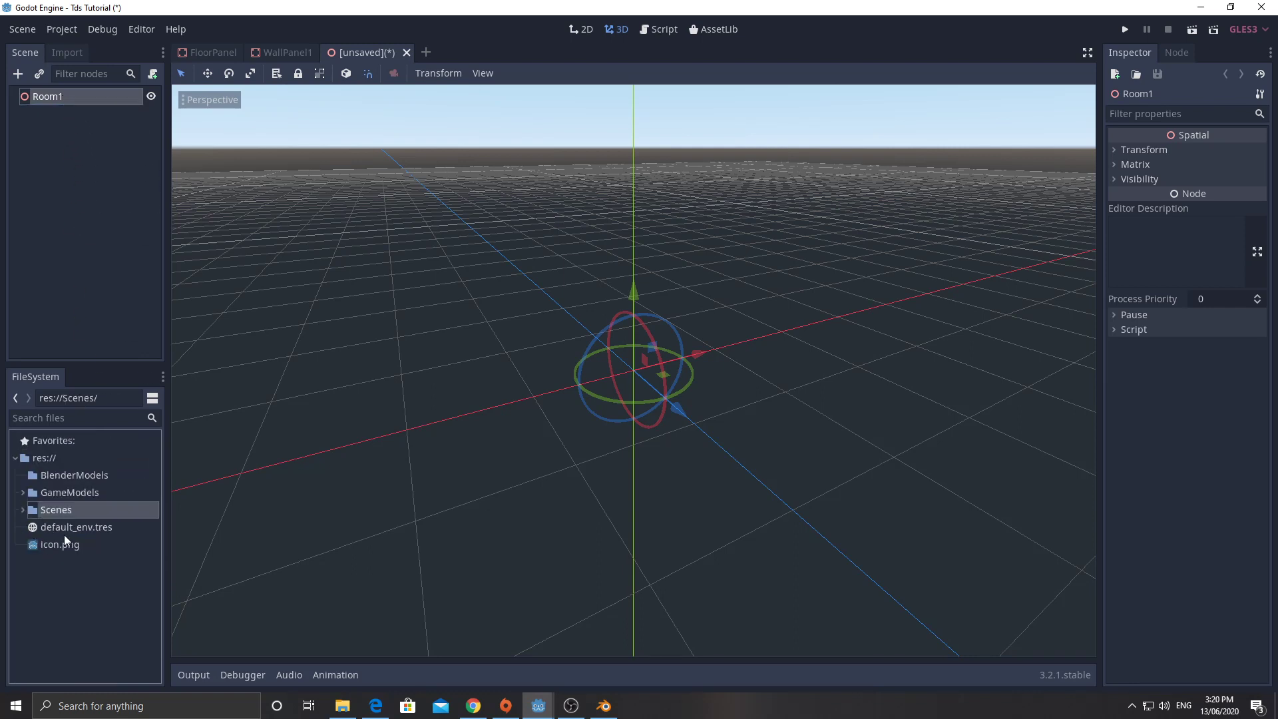
pyautogui.click(23, 509)
pyautogui.moveTo(70, 542); pyautogui.dragTo(66, 100)
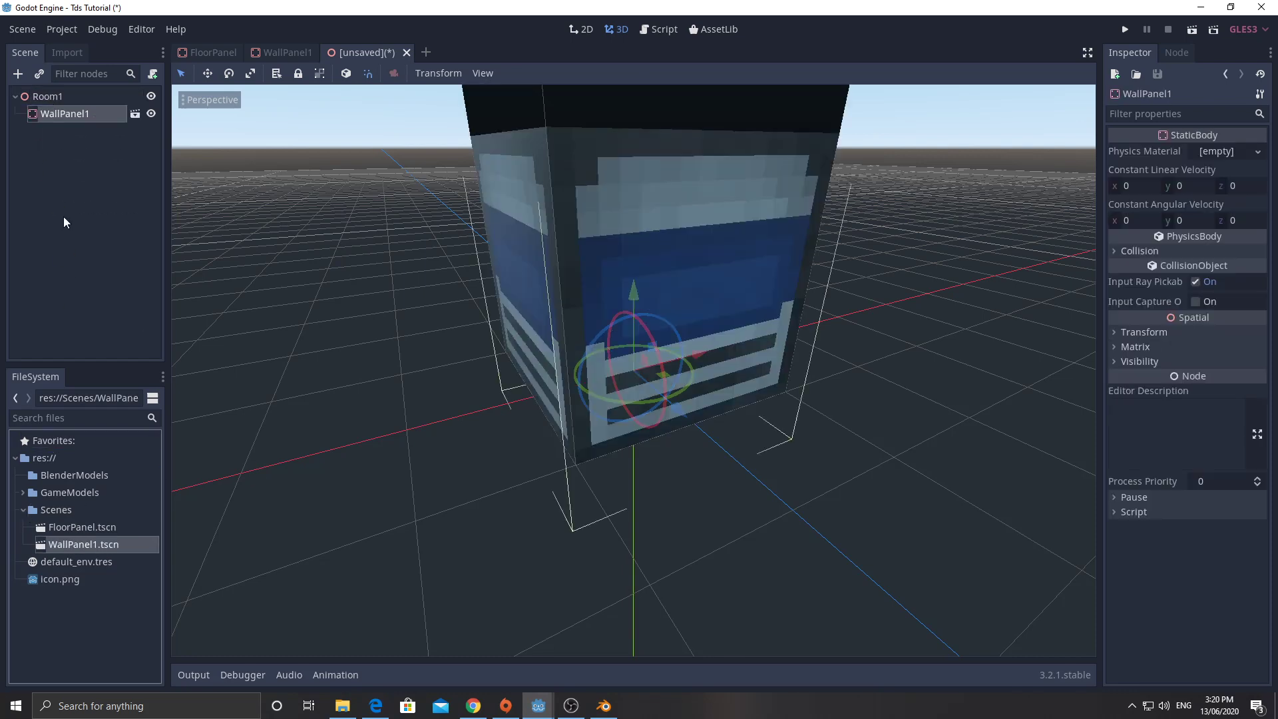
pyautogui.moveTo(58, 528); pyautogui.dragTo(42, 94)
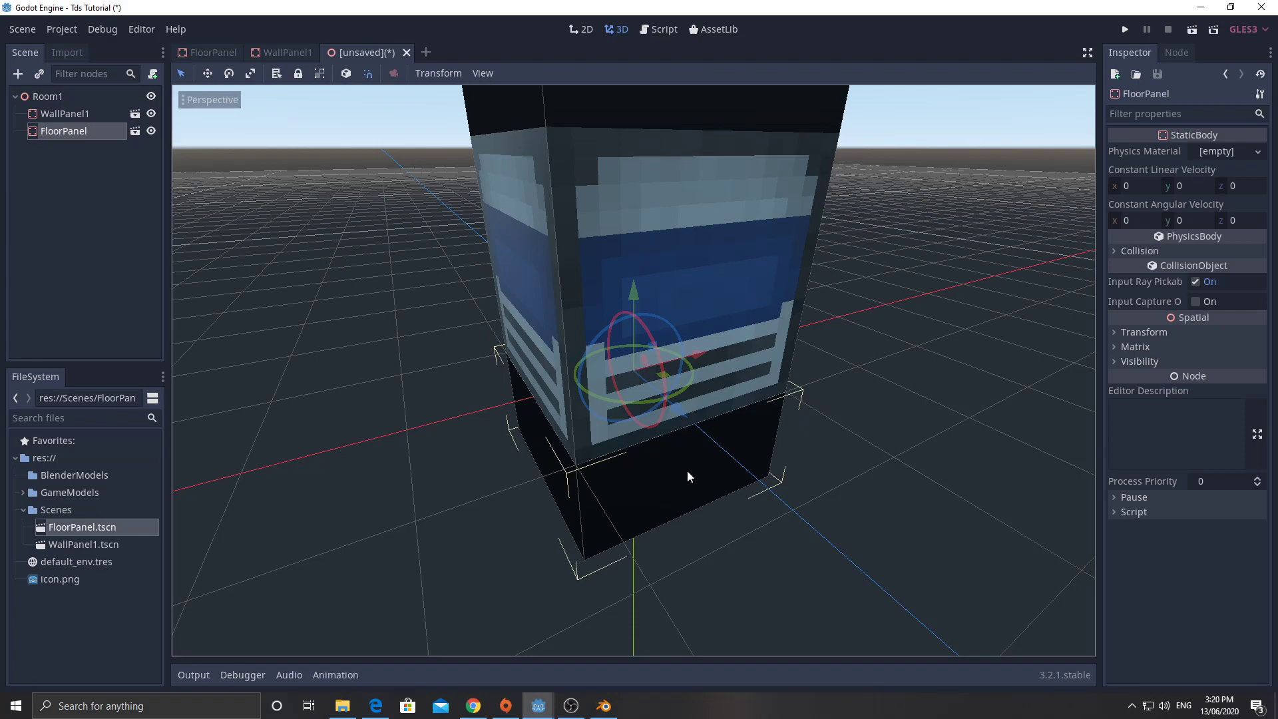
# Move the wall panel along the Z axis, a few tiles away from the floor panel
pyautogui.scroll(-5, 687, 470)
pyautogui.moveTo(641, 432); pyautogui.dragTo(512, 413, button='middle')
pyautogui.moveTo(713, 390); pyautogui.dragTo(472, 319)
# Duplicate the floor panel twice along the Z axis toward the wall panel to form a row of three tiles
pyautogui.click(661, 381)
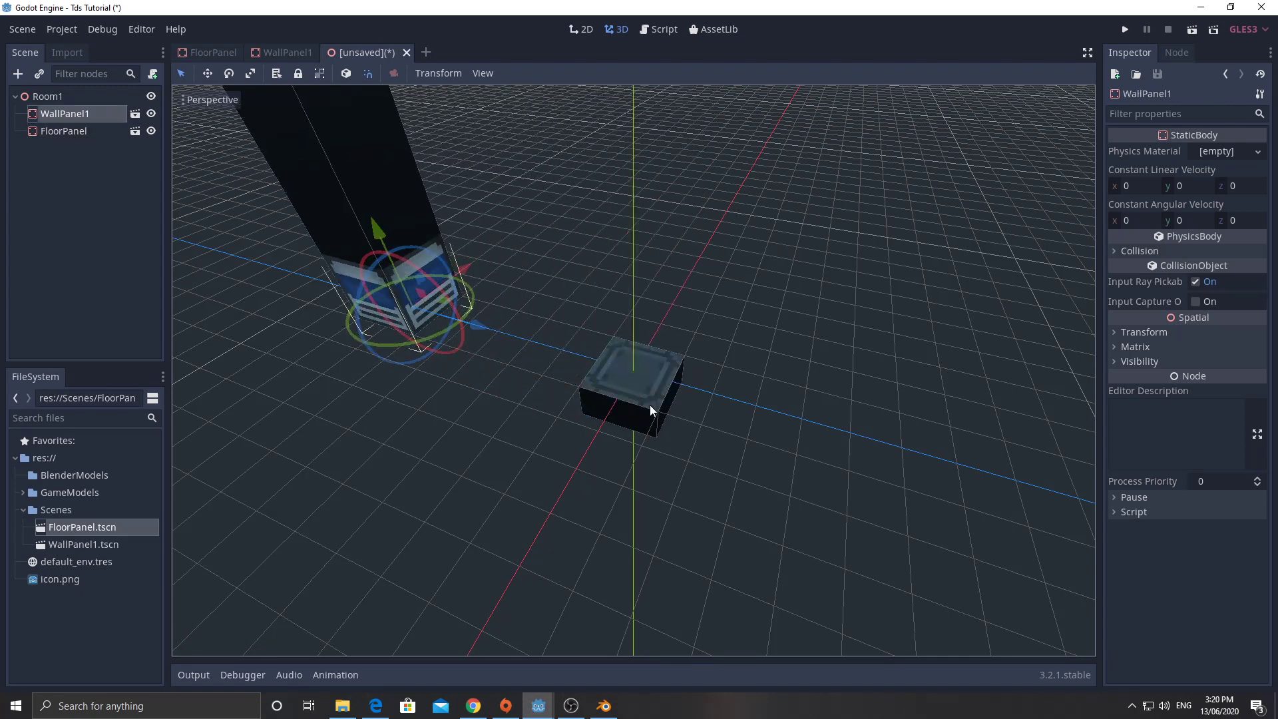
pyautogui.click(650, 405)
pyautogui.scroll(-4, 634, 381)
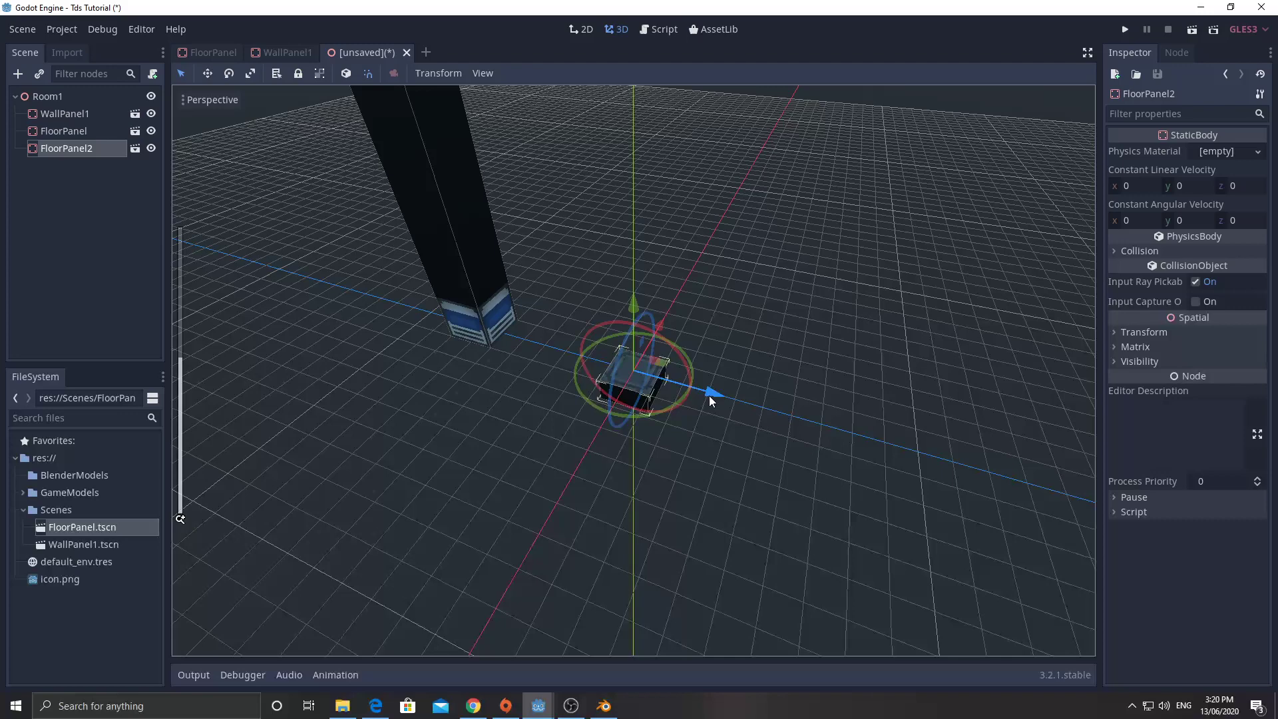
pyautogui.moveTo(699, 390); pyautogui.dragTo(594, 363)
pyautogui.hotkey('ctrl', 'd')
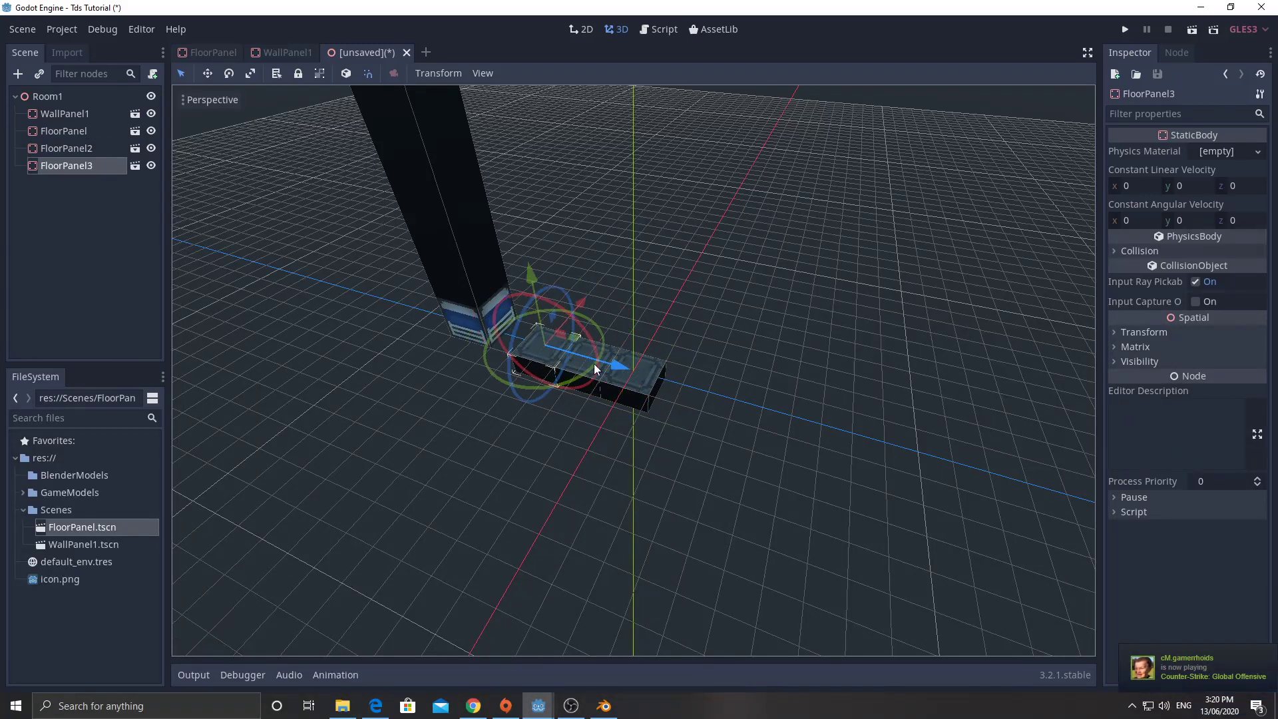
# Duplicate the row of three floor panels along the X axis to form a floor of five adjacent rows
pyautogui.keyDown('shift'); pyautogui.click(591, 370); pyautogui.keyUp('shift')
pyautogui.keyDown('shift'); pyautogui.click(592, 372); pyautogui.keyUp('shift')
pyautogui.keyDown('shift'); pyautogui.click(557, 357); pyautogui.keyUp('shift')
pyautogui.keyDown('shift'); pyautogui.click(537, 348); pyautogui.keyUp('shift')
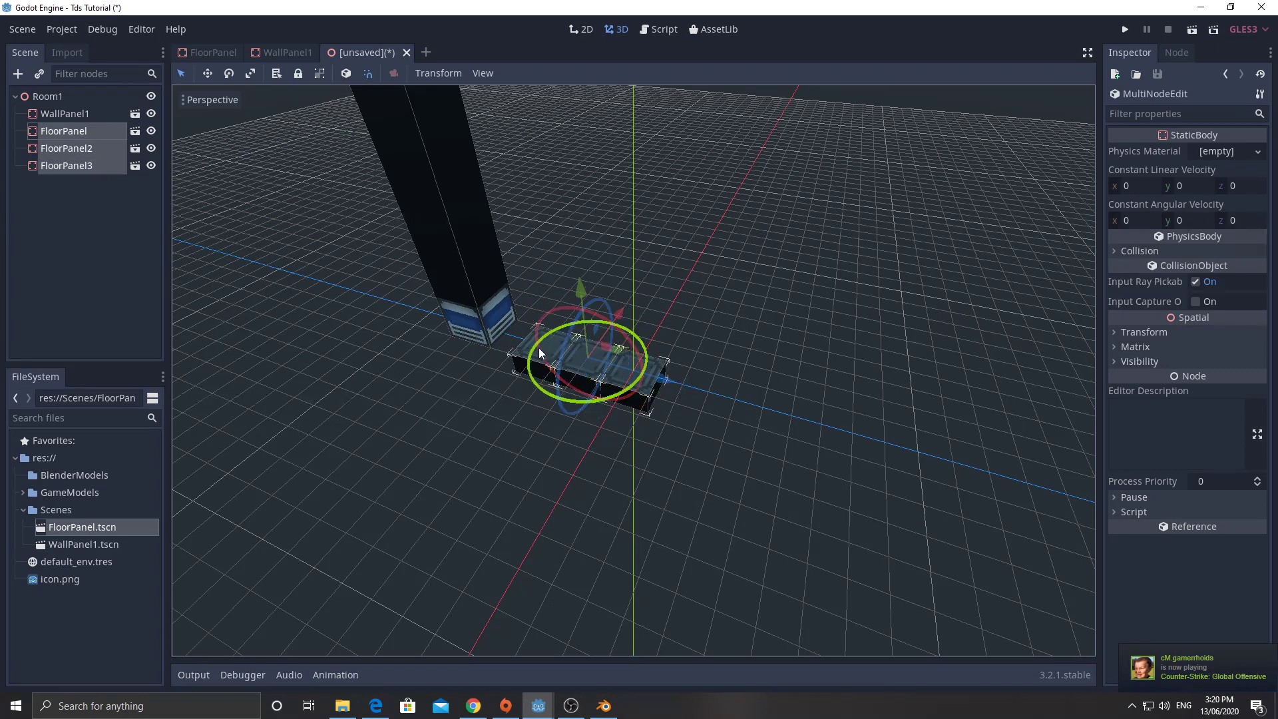
pyautogui.hotkey('ctrl', 'd')
pyautogui.moveTo(760, 394); pyautogui.dragTo(702, 336, button='middle')
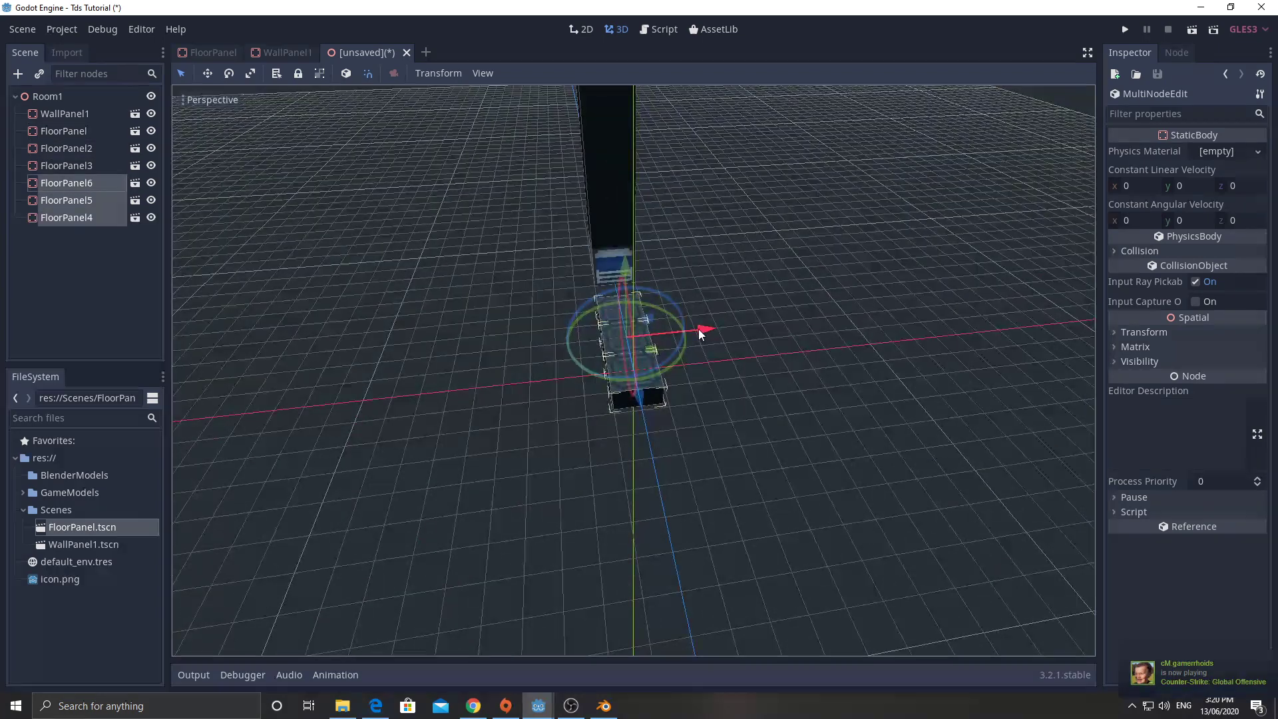
pyautogui.moveTo(700, 333); pyautogui.dragTo(793, 322)
pyautogui.hotkey('ctrl', 'd')
pyautogui.hotkey('ctrl', 'd')
pyautogui.hotkey('ctrl', 'd')
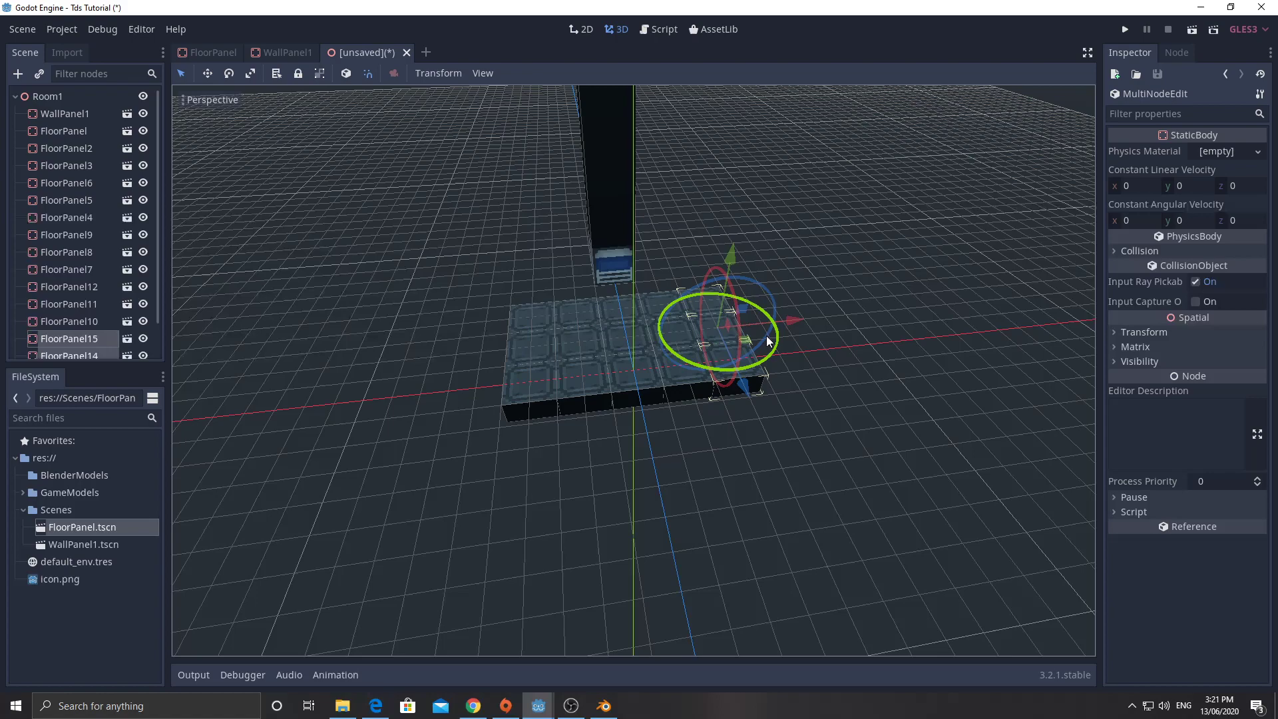
# Extend the last two floor rows by three tiles along the Z axis, duplicating their edge tiles to form an L-shaped floor
pyautogui.click(593, 342)
pyautogui.moveTo(592, 342); pyautogui.dragTo(697, 334, button='middle')
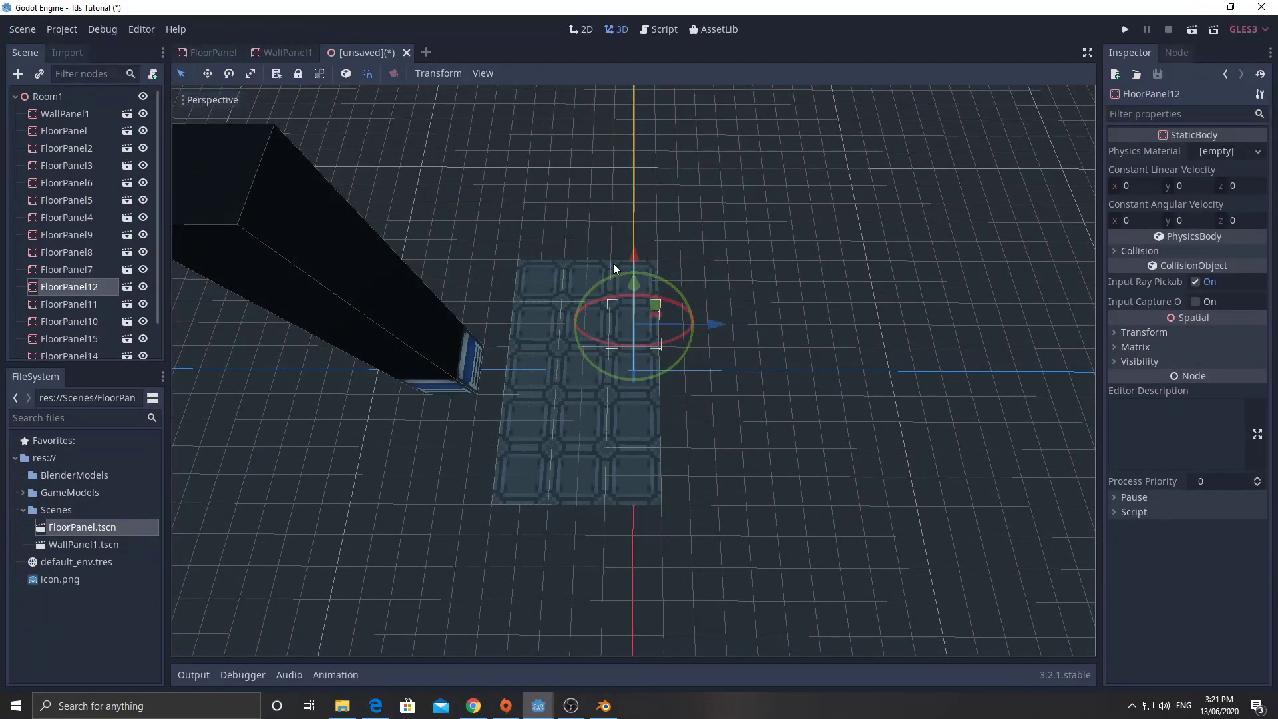
pyautogui.hotkey('ctrl', 'd')
pyautogui.moveTo(714, 304); pyautogui.dragTo(859, 306)
pyautogui.hotkey('ctrl', 'd')
pyautogui.hotkey('ctrl', 'd')
pyautogui.moveTo(769, 329); pyautogui.dragTo(722, 270, button='middle')
# Duplicate the outermost floor row of six tiles and place the copy one tile further along the X axis
pyautogui.click(723, 270)
pyautogui.keyDown('shift'); pyautogui.click(728, 310); pyautogui.keyUp('shift')
pyautogui.keyDown('shift'); pyautogui.click(744, 402); pyautogui.keyUp('shift')
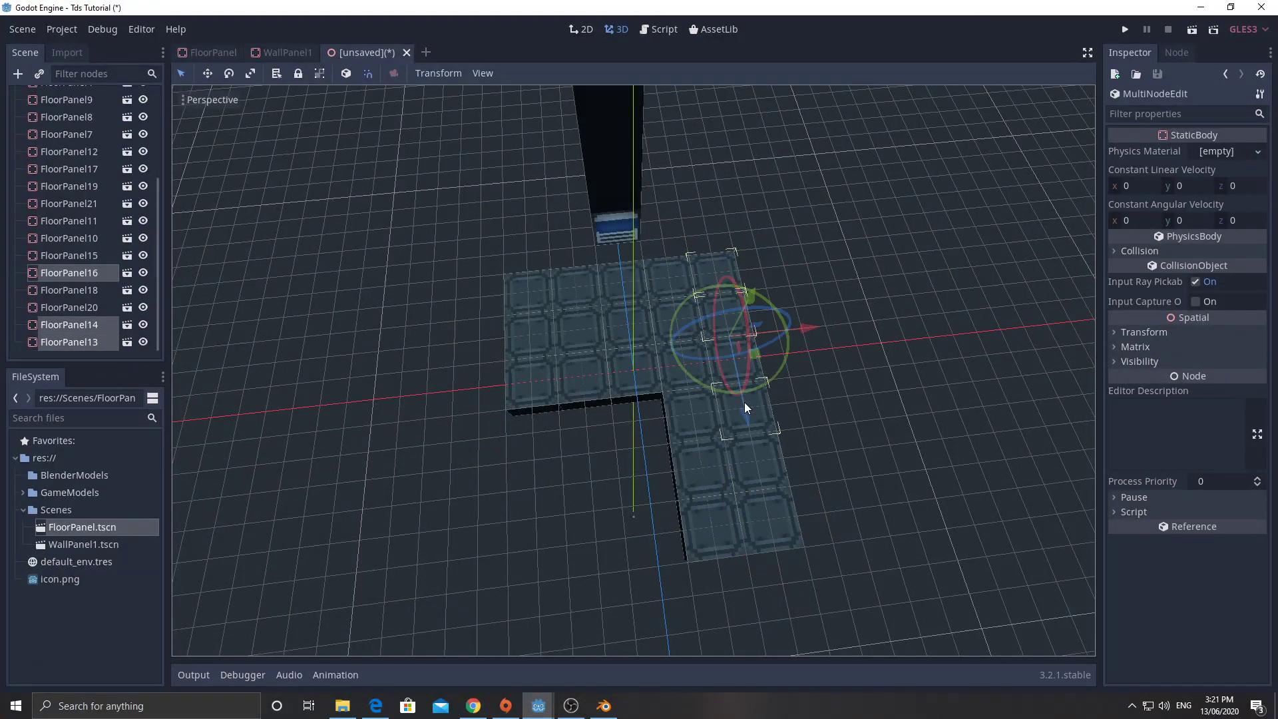
pyautogui.hotkey('ctrl', 'd')
pyautogui.moveTo(753, 434); pyautogui.dragTo(775, 511)
pyautogui.moveTo(815, 373); pyautogui.dragTo(870, 366)
# Review the list of floor panel nodes under Room1 in the scene tree
pyautogui.scroll(5, 48, 304)
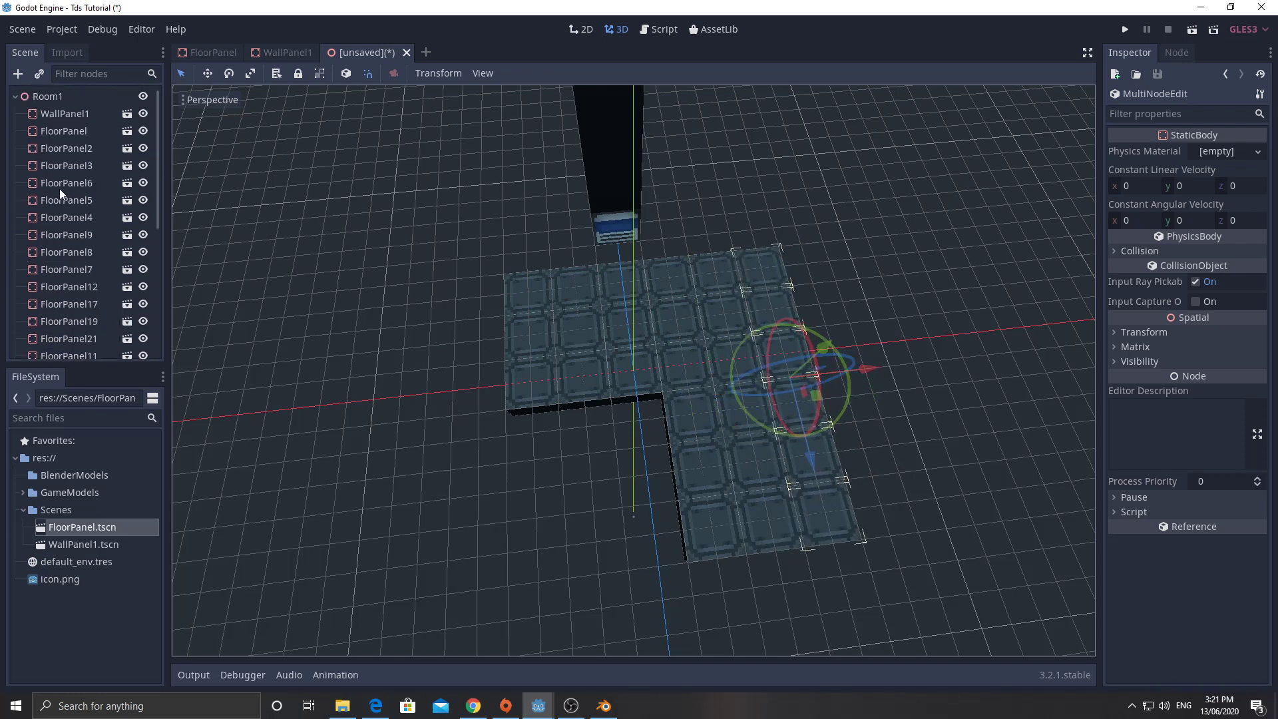
pyautogui.scroll(-5, 27, 324)
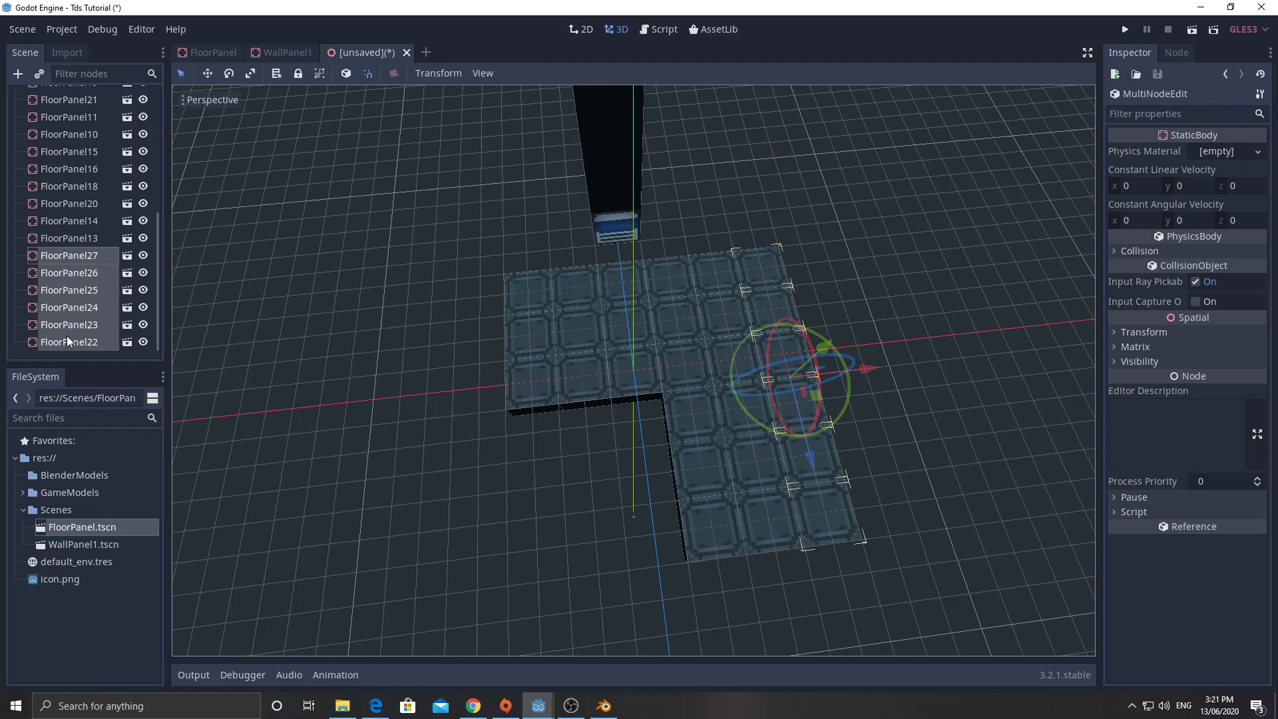
pyautogui.scroll(5, 73, 228)
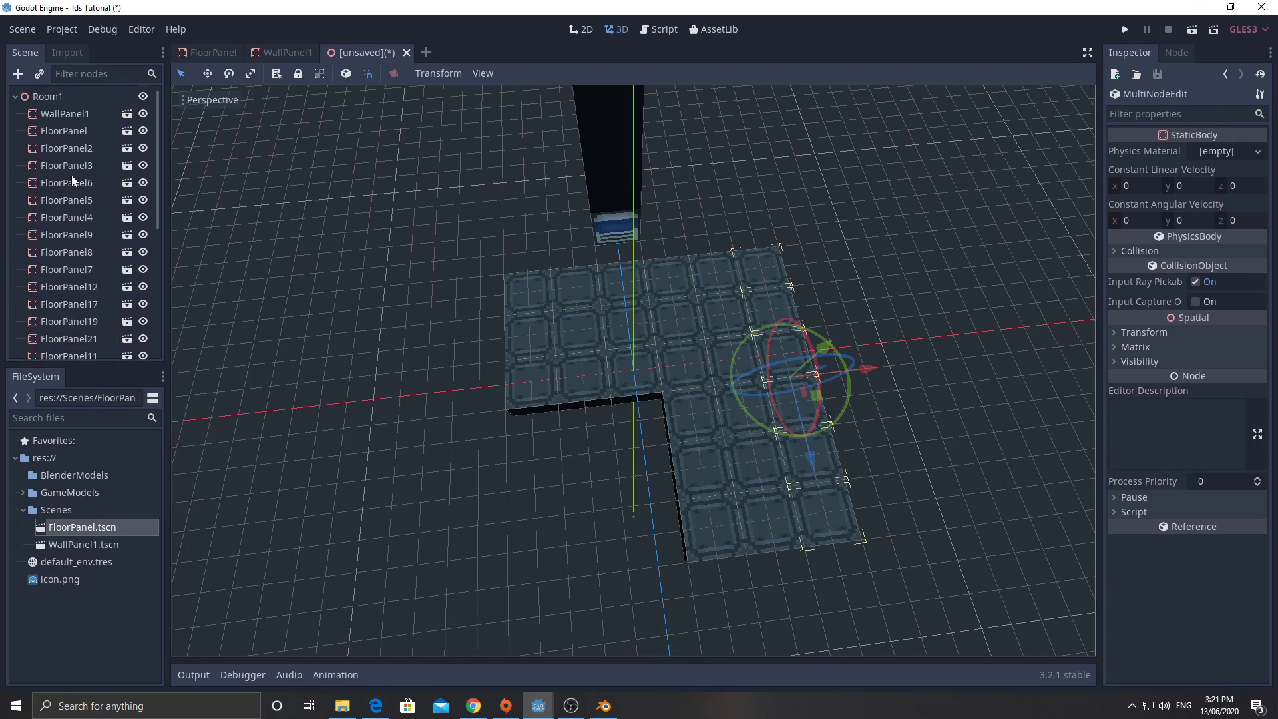
pyautogui.scroll(-6, 69, 175)
pyautogui.scroll(3, 53, 188)
pyautogui.scroll(2, 47, 191)
pyautogui.scroll(-5, 67, 186)
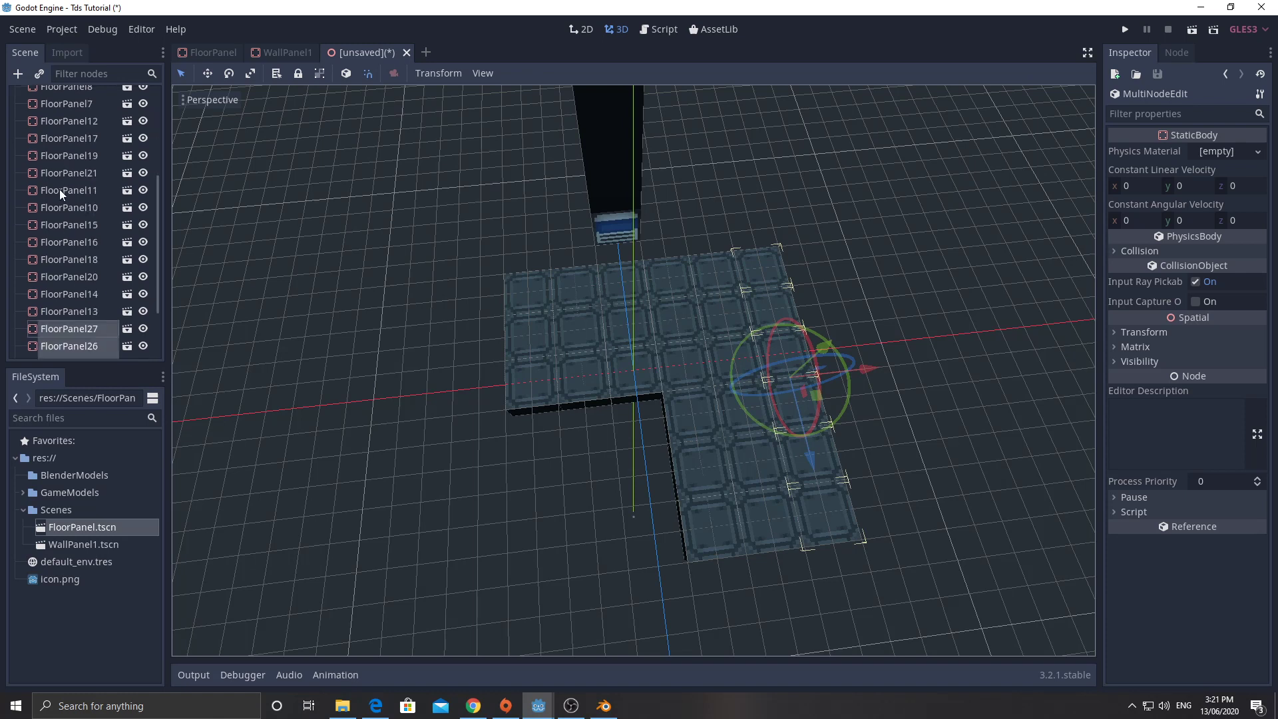
pyautogui.scroll(5, 59, 208)
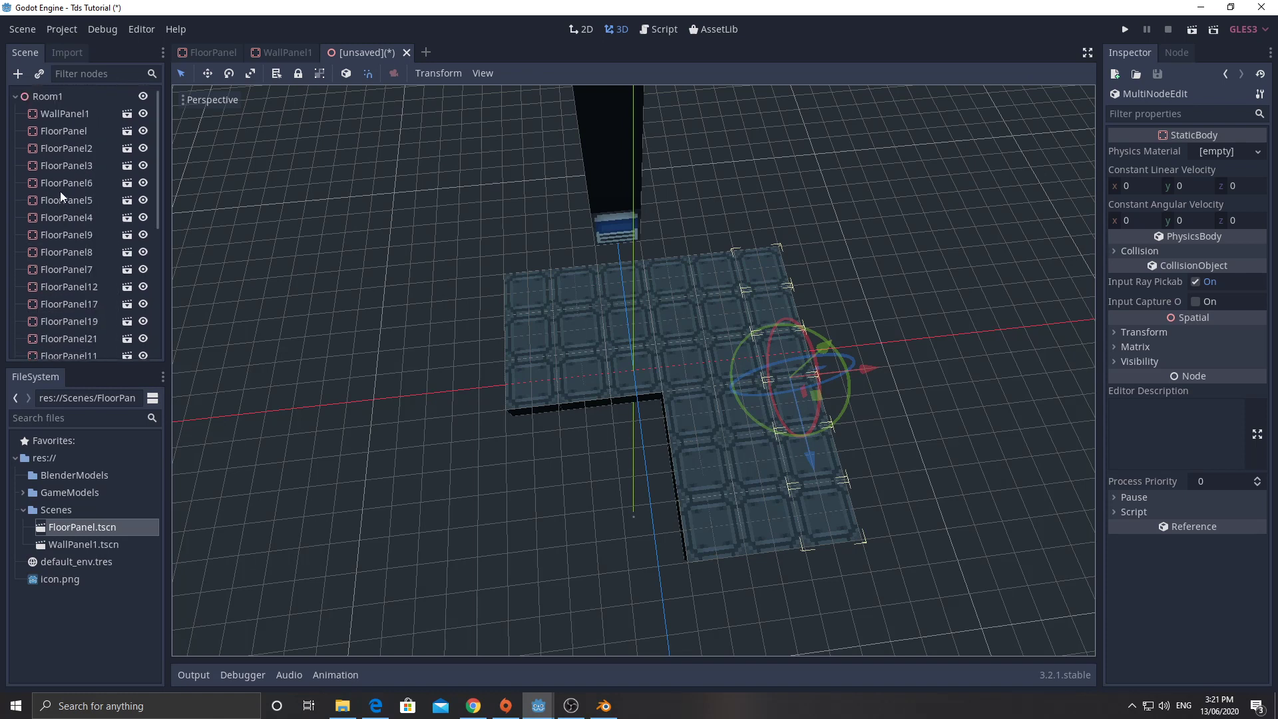
# Move the wall panel against the floor's back edge and duplicate it along the X axis into a run of four panels
pyautogui.click(607, 222)
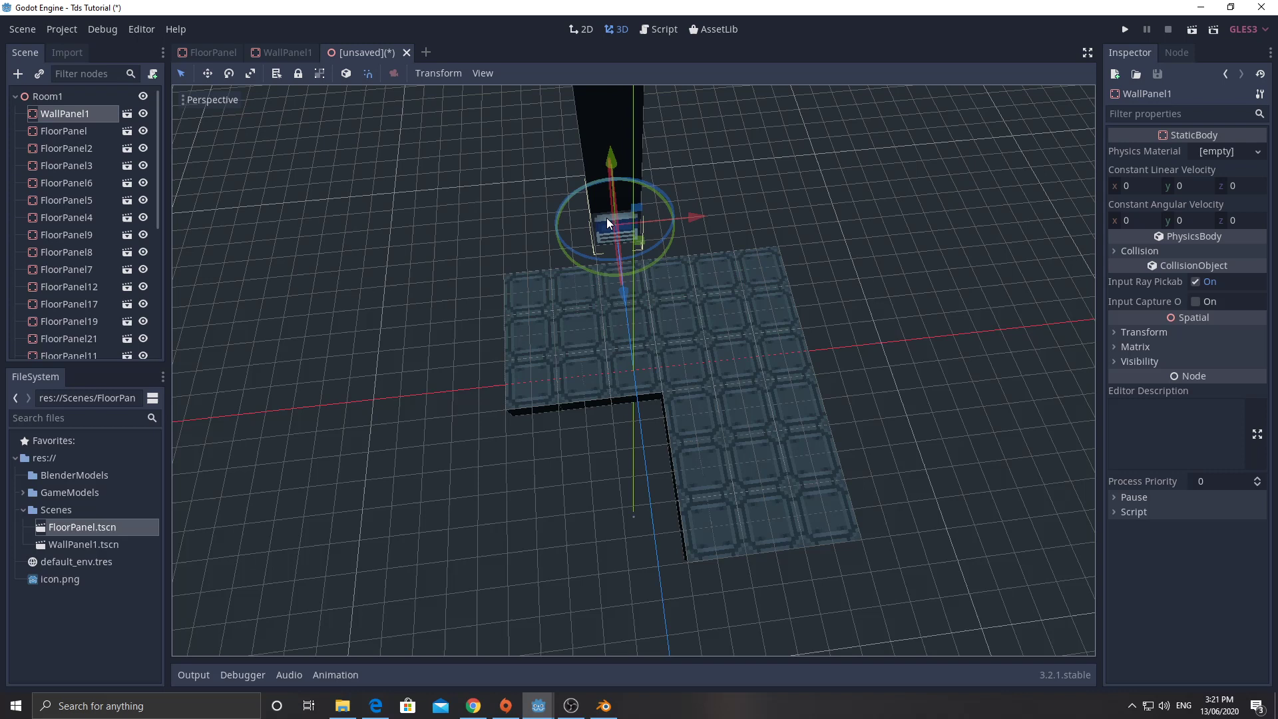
pyautogui.moveTo(625, 295); pyautogui.dragTo(629, 312)
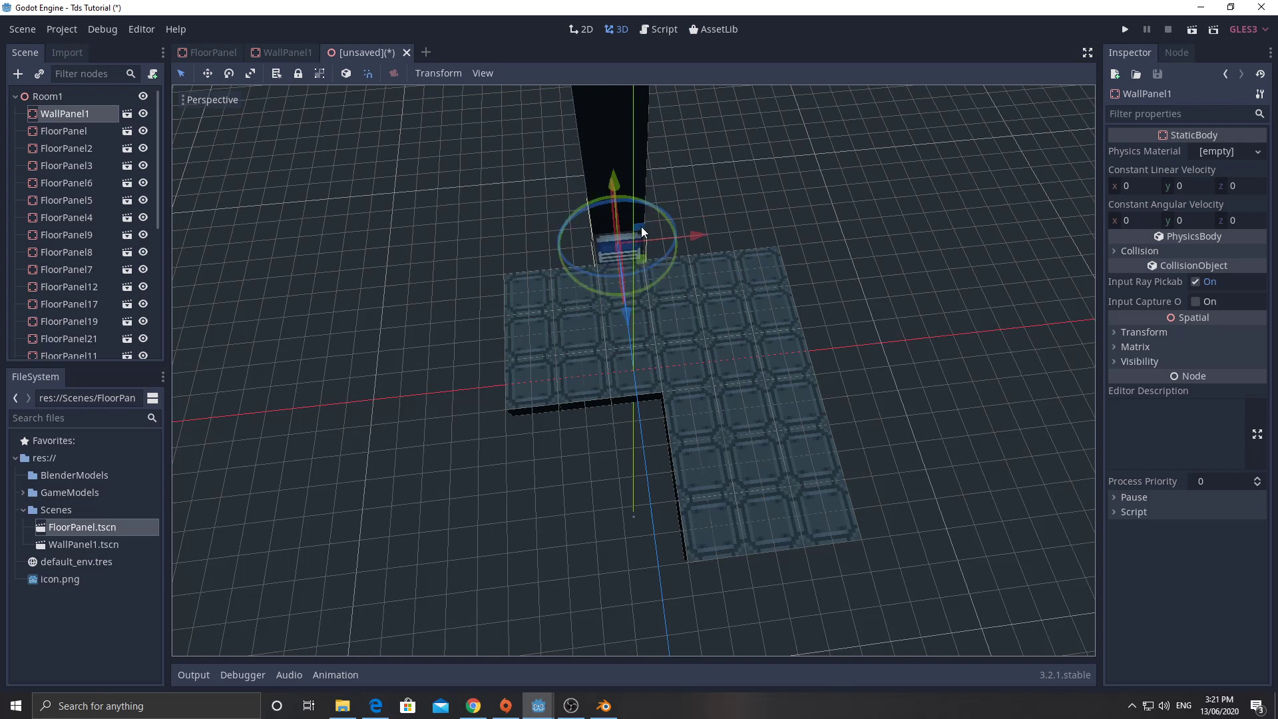
pyautogui.hotkey('ctrl', 'd')
pyautogui.moveTo(710, 230); pyautogui.dragTo(831, 226)
pyautogui.hotkey('ctrl', 'd')
pyautogui.hotkey('ctrl', 'd')
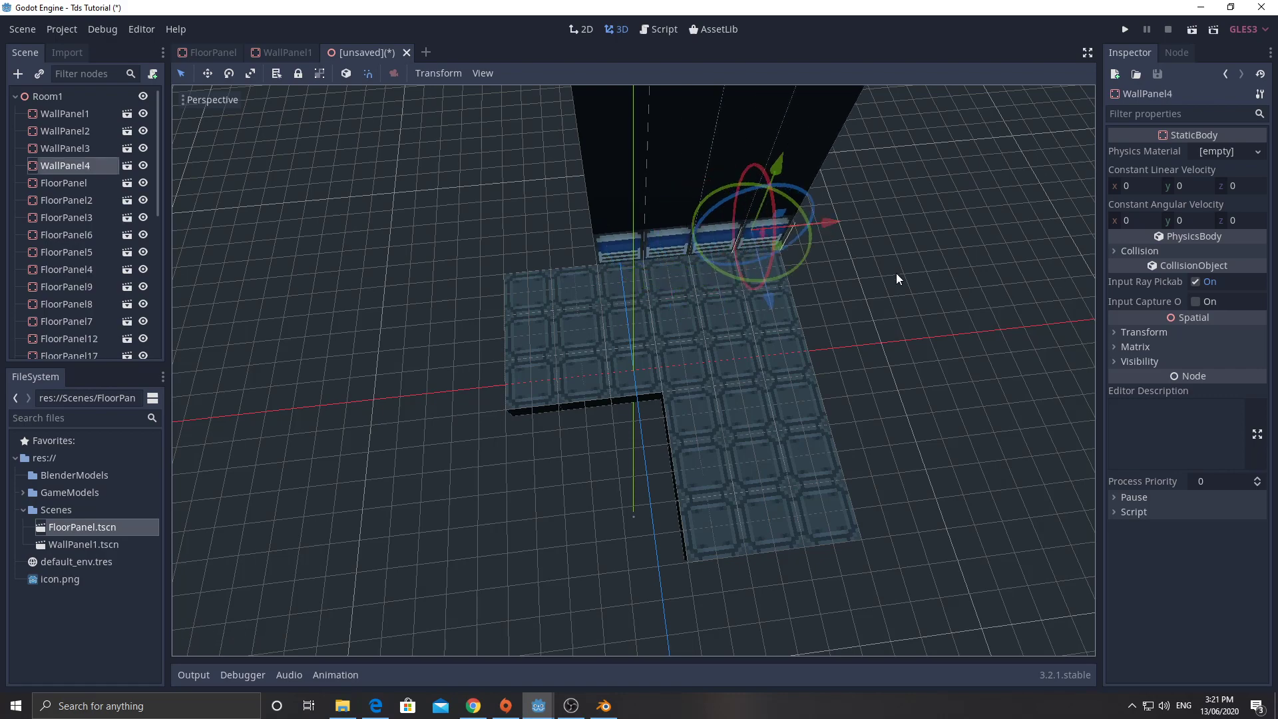
# Duplicate the last wall panel one tile further along the X axis to form the room's corner
pyautogui.moveTo(895, 278); pyautogui.dragTo(764, 493, button='middle')
pyautogui.scroll(-3, 794, 299)
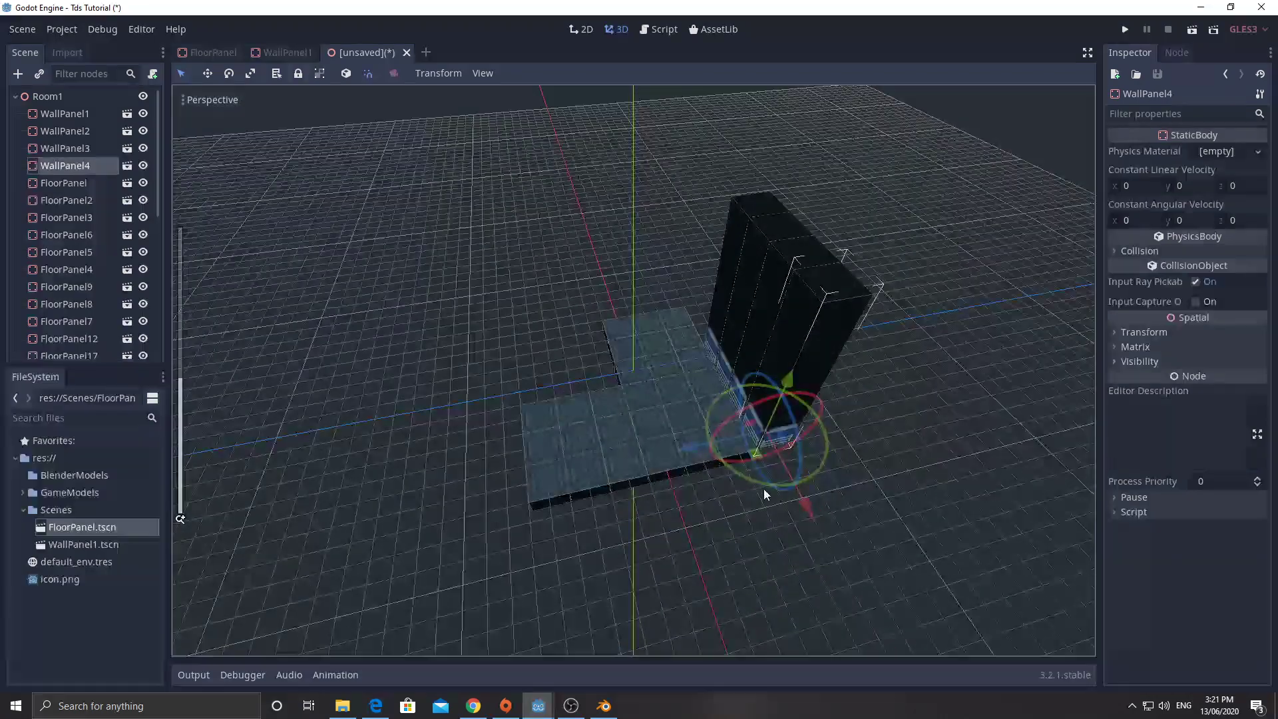
pyautogui.hotkey('ctrl', 'd')
pyautogui.moveTo(796, 505)
pyautogui.mouseDown()
pyautogui.moveTo(822, 535)
pyautogui.moveTo(804, 510)
pyautogui.mouseUp()
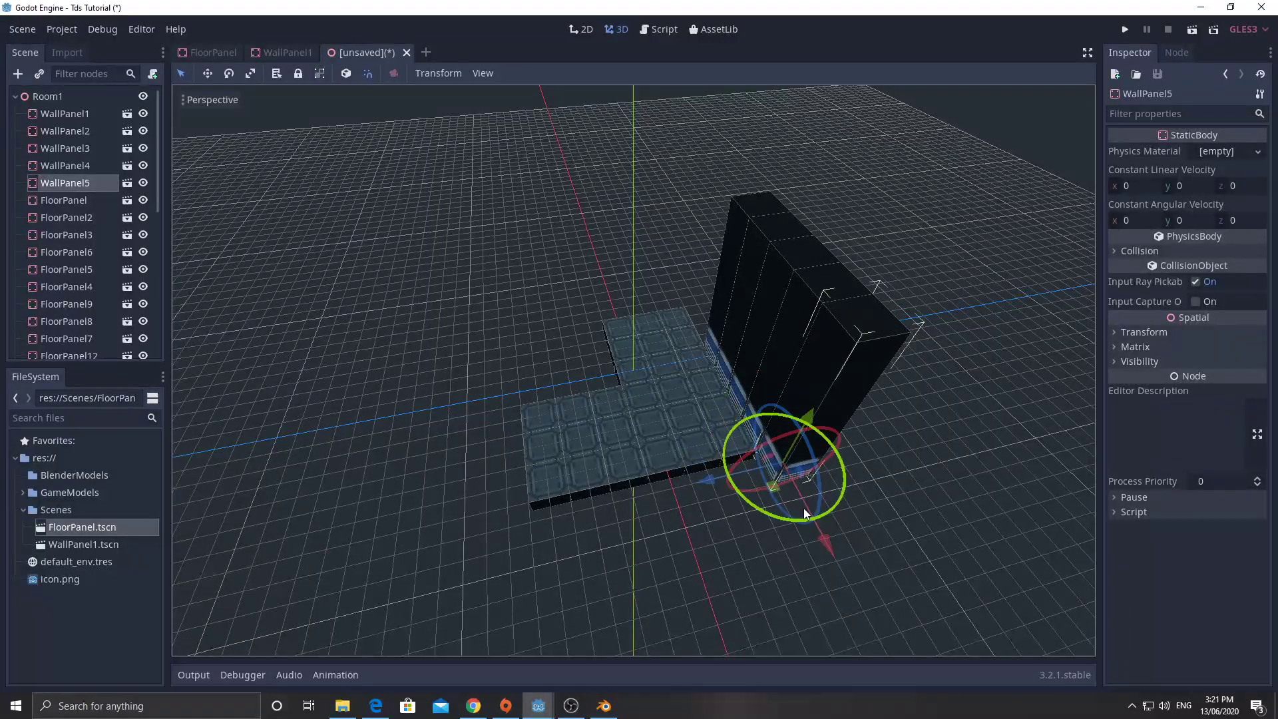
# Line the floor's long side with duplicated wall panels along the Z axis, reaching just past its far end
pyautogui.hotkey('ctrl', 'd')
pyautogui.moveTo(717, 486); pyautogui.dragTo(471, 536)
pyautogui.hotkey('ctrl', 'd')
pyautogui.hotkey('ctrl', 'd')
pyautogui.hotkey('ctrl', 'd')
pyautogui.hotkey('ctrl', 'd')
pyautogui.hotkey('ctrl', 'd')
pyautogui.moveTo(377, 442); pyautogui.dragTo(566, 426, button='middle')
pyautogui.hotkey('ctrl', 'd')
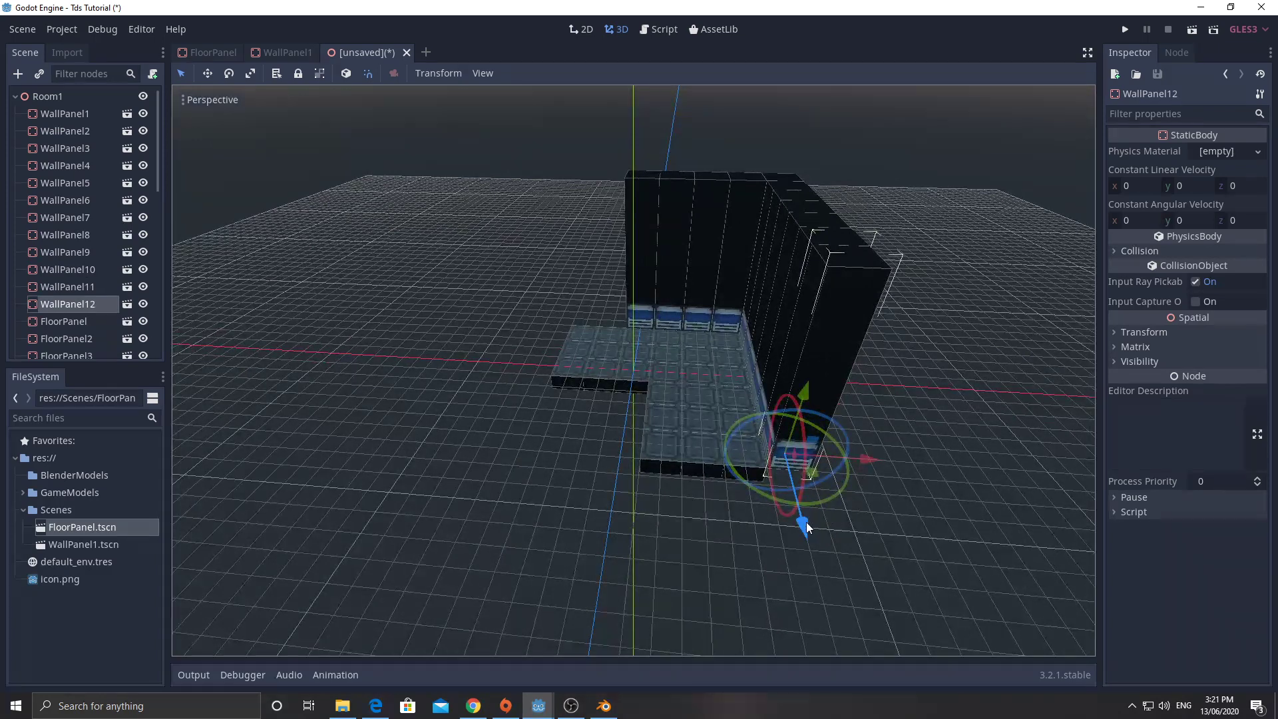
pyautogui.moveTo(806, 524); pyautogui.dragTo(818, 566)
# Close the long side's far end with three duplicated wall panels placed side by side along the X axis
pyautogui.hotkey('ctrl', 'd')
pyautogui.moveTo(870, 492); pyautogui.dragTo(735, 487)
pyautogui.hotkey('ctrl', 'd')
pyautogui.hotkey('ctrl', 'd')
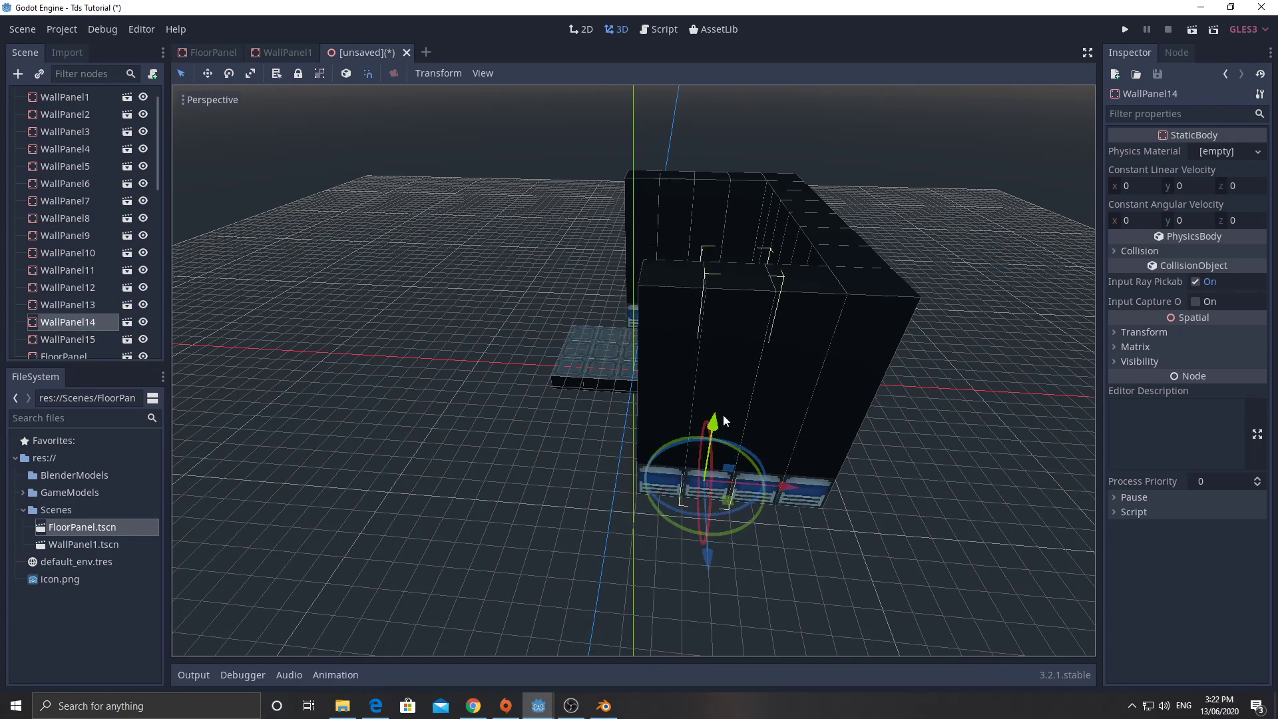
# Delete WallPanel14 from the far end wall to open a doorway
pyautogui.press('Delete')
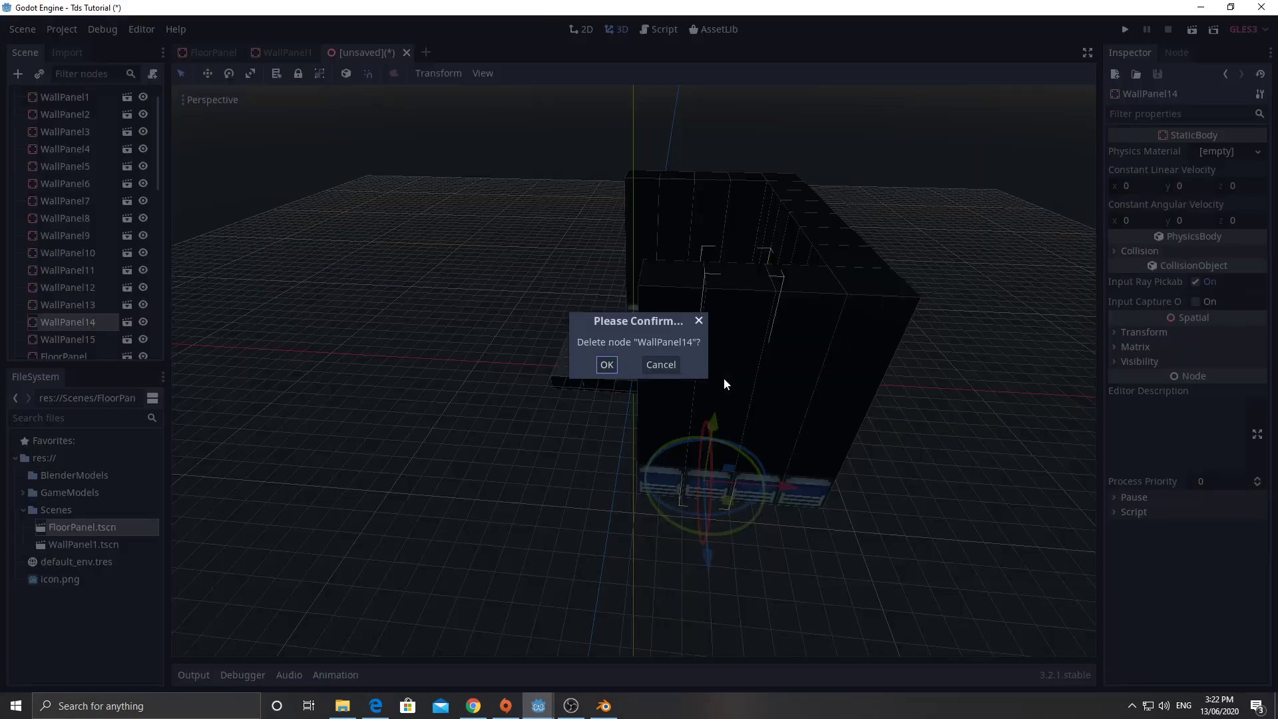
pyautogui.click(610, 363)
pyautogui.moveTo(554, 345); pyautogui.dragTo(678, 546, button='middle')
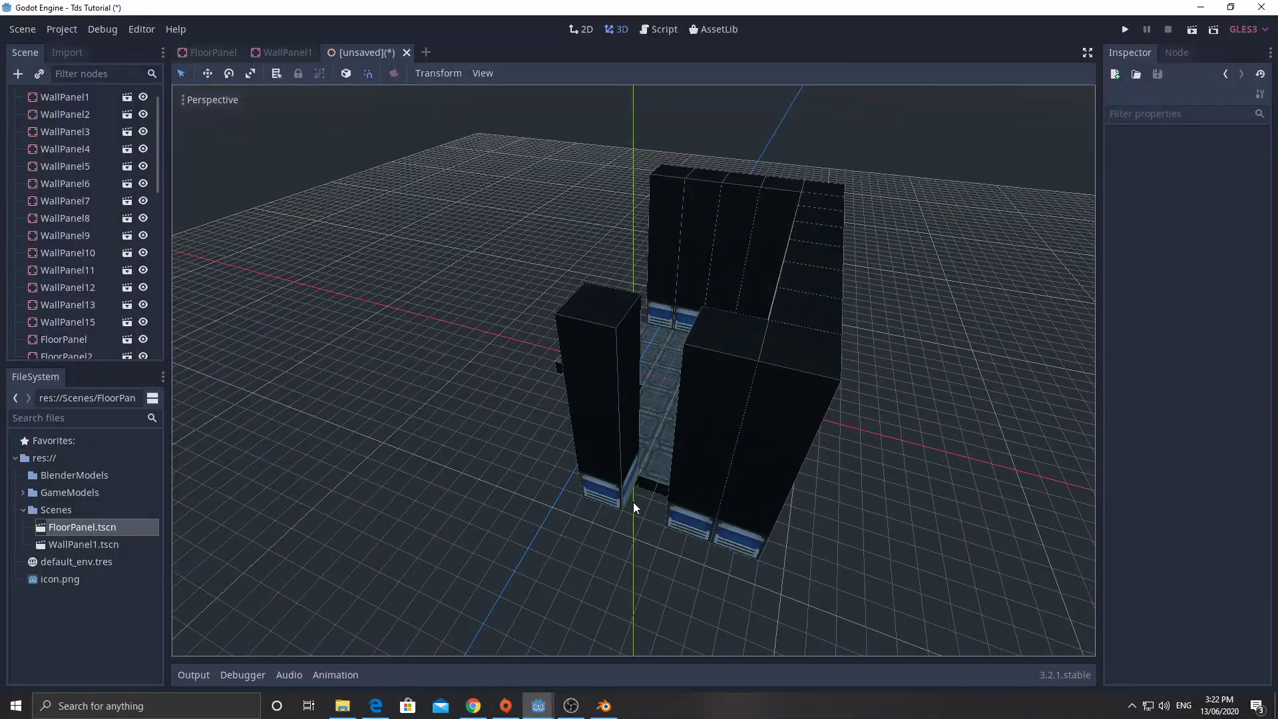
pyautogui.moveTo(629, 517); pyautogui.dragTo(695, 523, button='middle')
pyautogui.moveTo(829, 389); pyautogui.dragTo(773, 445, button='middle')
# Duplicate WallPanel15 beside the doorway and place the copy one tile further along the X axis, away from the opening
pyautogui.click(773, 444)
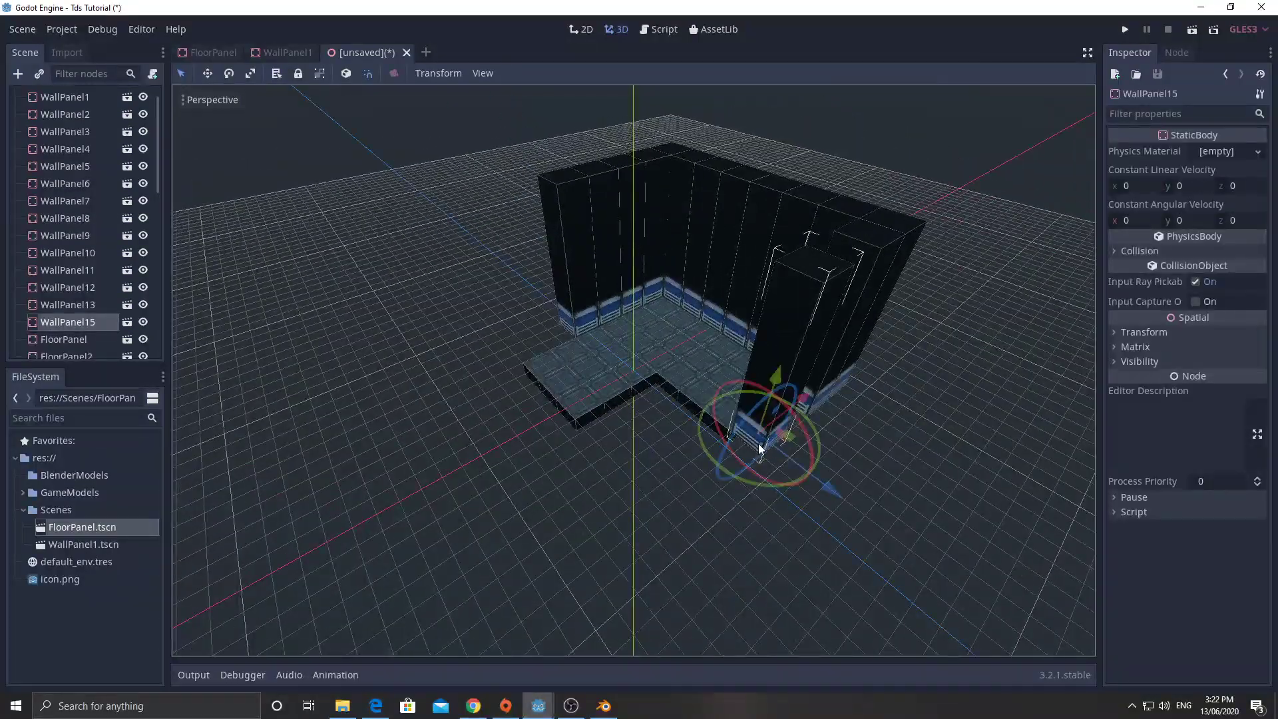
pyautogui.hotkey('ctrl', 'd')
pyautogui.moveTo(812, 403); pyautogui.dragTo(785, 426)
# Line both inner edges of the L-shaped floor with duplicated wall panels along the Z and X axes
pyautogui.hotkey('ctrl', 'd')
pyautogui.hotkey('ctrl', 'd')
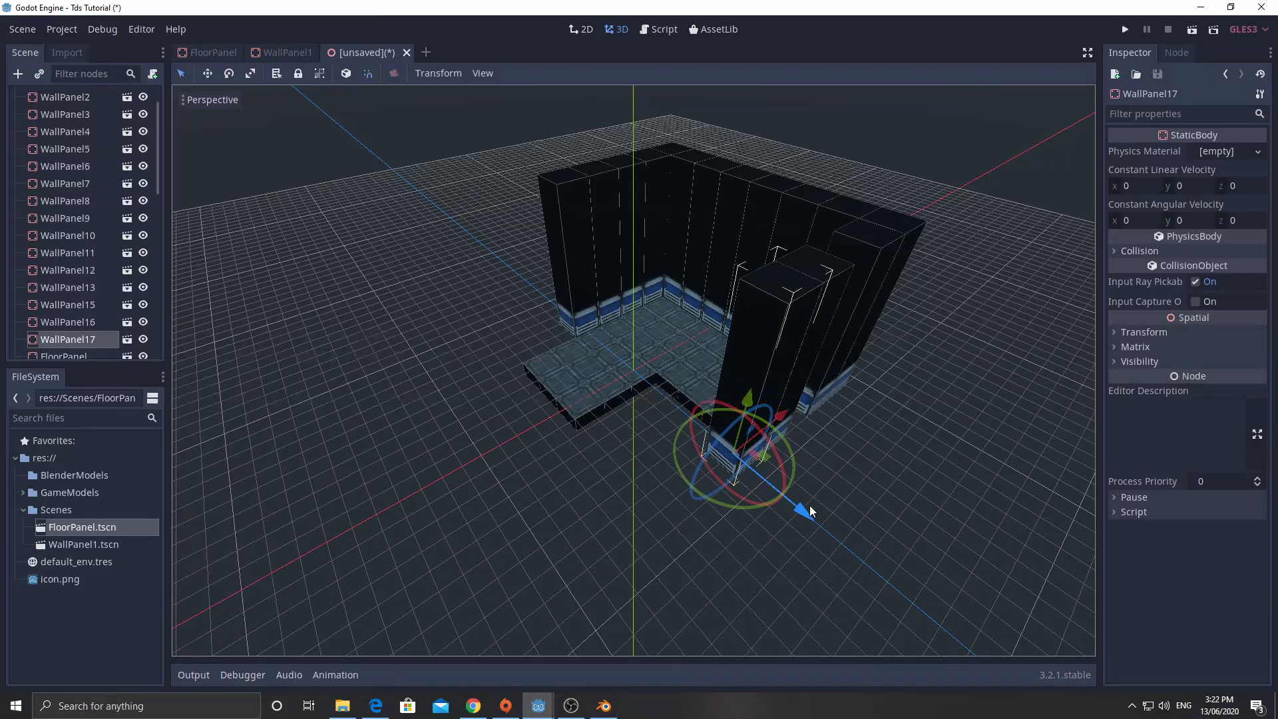
pyautogui.moveTo(807, 510); pyautogui.dragTo(627, 404)
pyautogui.hotkey('ctrl', 'd')
pyautogui.hotkey('ctrl', 'd')
pyautogui.hotkey('ctrl', 'd')
pyautogui.hotkey('ctrl', 'd')
pyautogui.hotkey('ctrl', 'd')
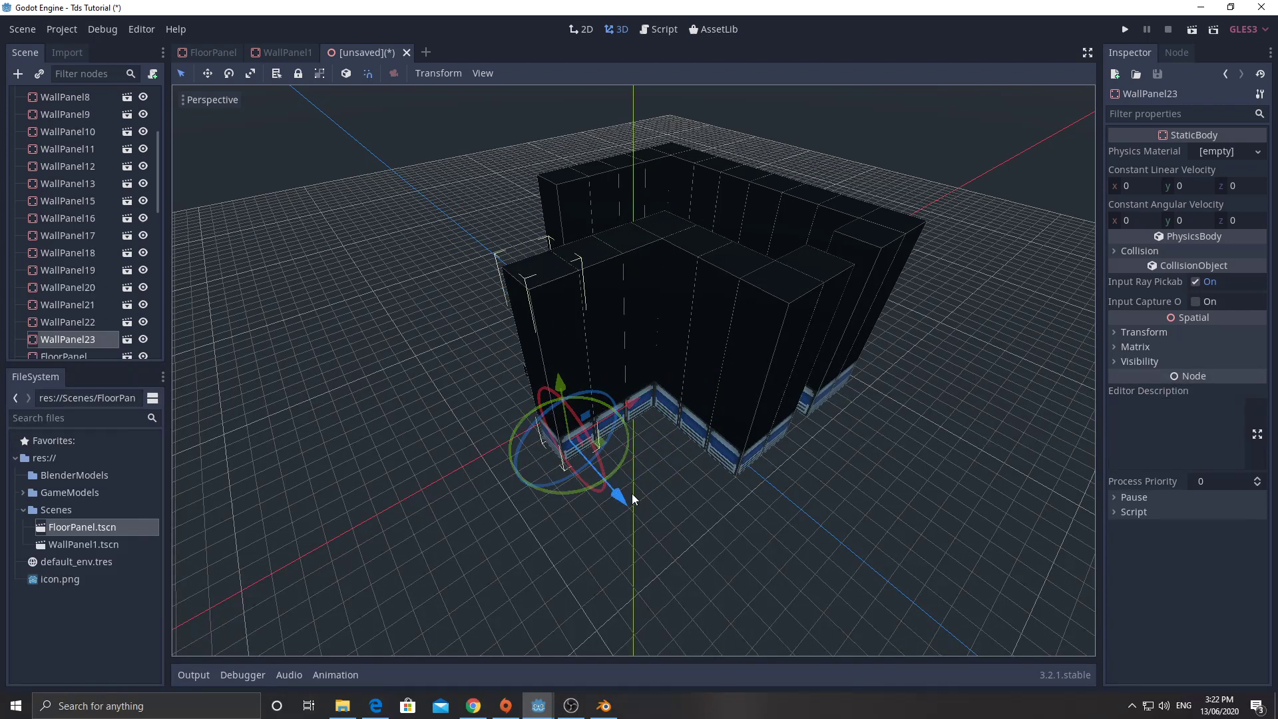
# Shift WallPanel23 one tile along the Z axis and duplicate it three times along the floor's short end
pyautogui.moveTo(632, 493); pyautogui.dragTo(597, 466)
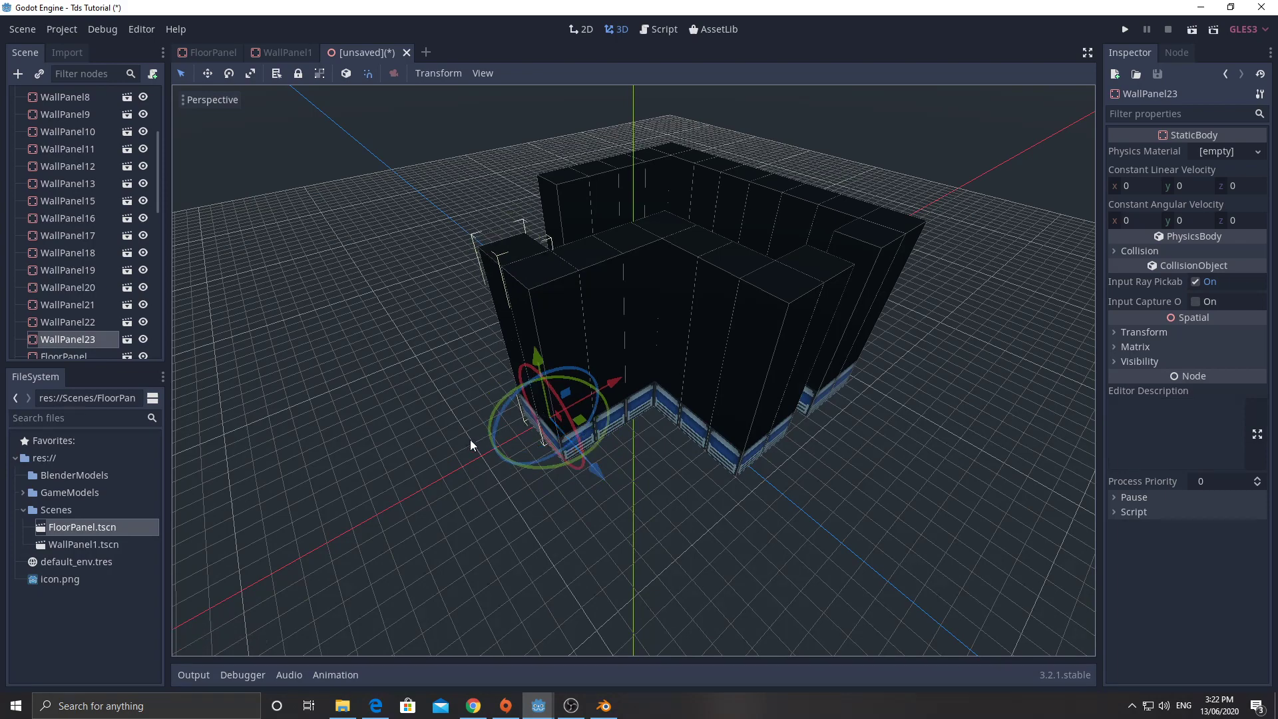
pyautogui.moveTo(470, 440); pyautogui.dragTo(586, 439, button='middle')
pyautogui.hotkey('ctrl', 'd')
pyautogui.moveTo(721, 442); pyautogui.dragTo(599, 453)
pyautogui.hotkey('ctrl', 'd')
pyautogui.hotkey('ctrl', 'd')
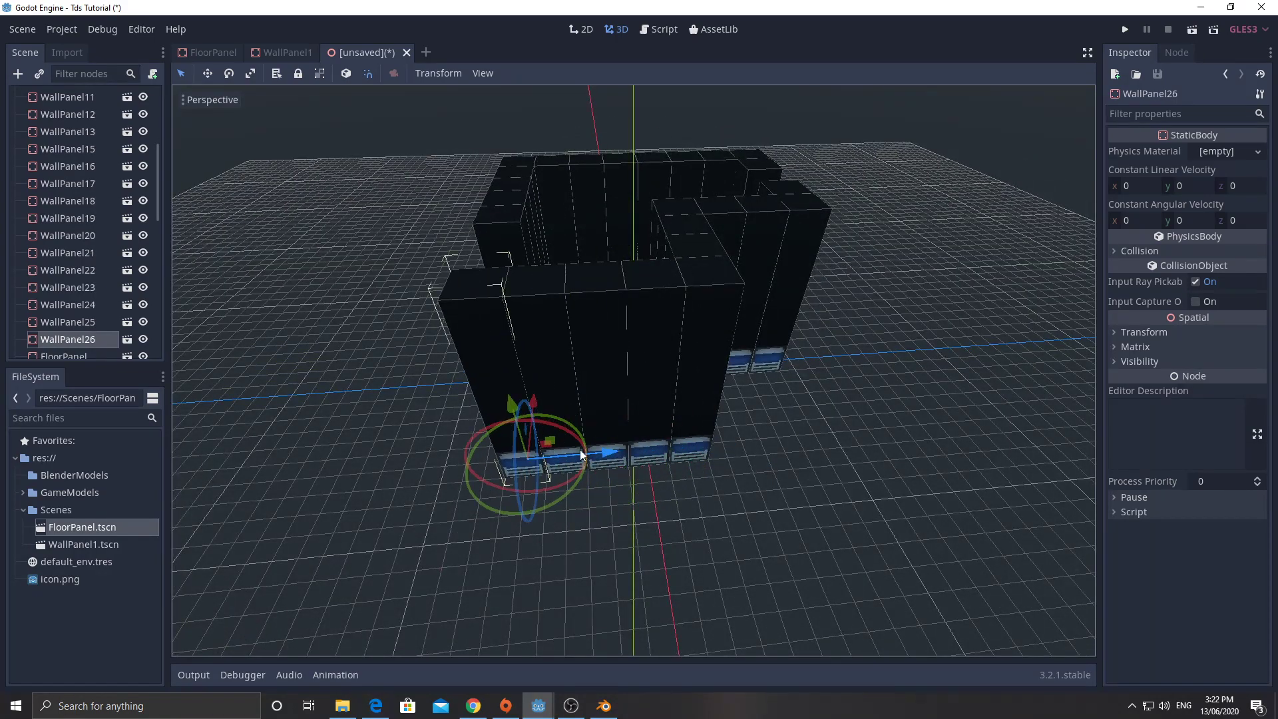
# Add two duplicated wall panels along the X axis to join the short end wall to the back wall
pyautogui.moveTo(598, 453); pyautogui.dragTo(642, 456, button='middle')
pyautogui.hotkey('ctrl', 'd')
pyautogui.moveTo(641, 457); pyautogui.dragTo(569, 443)
pyautogui.hotkey('ctrl', 'd')
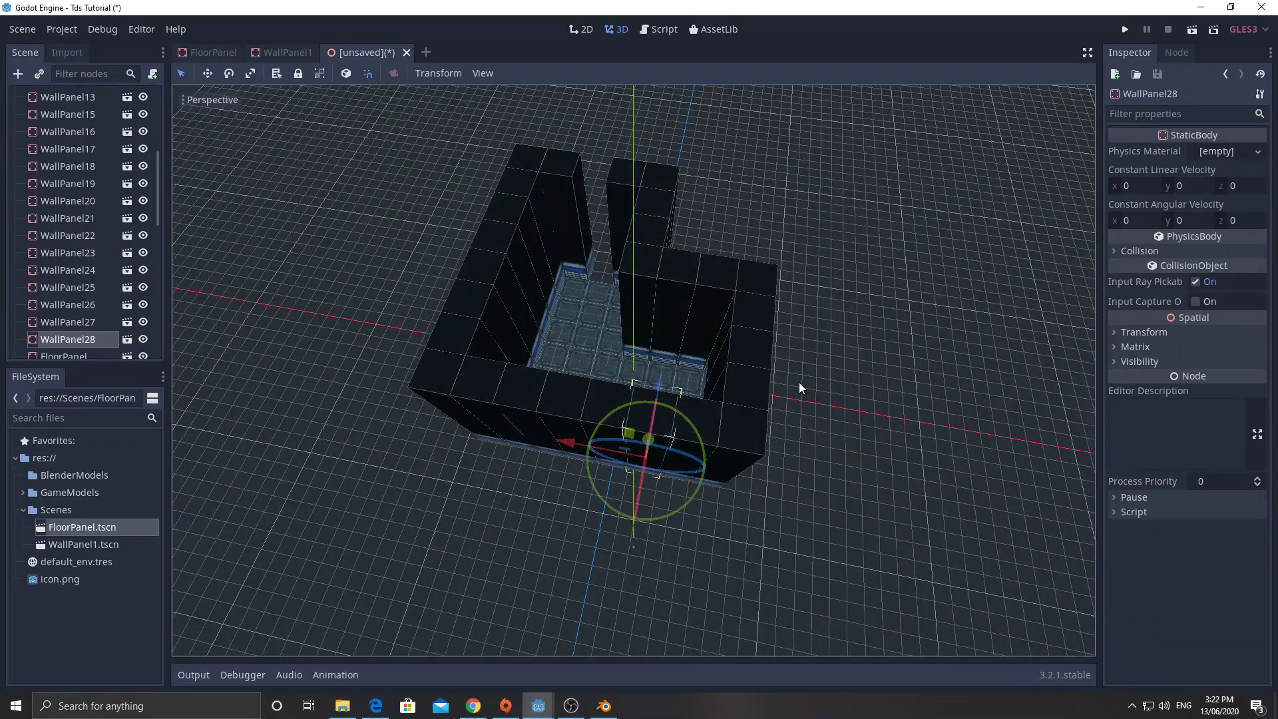
# Delete WallPanel24 from the short end wall to open a second doorway
pyautogui.moveTo(799, 382); pyautogui.dragTo(664, 294, button='middle')
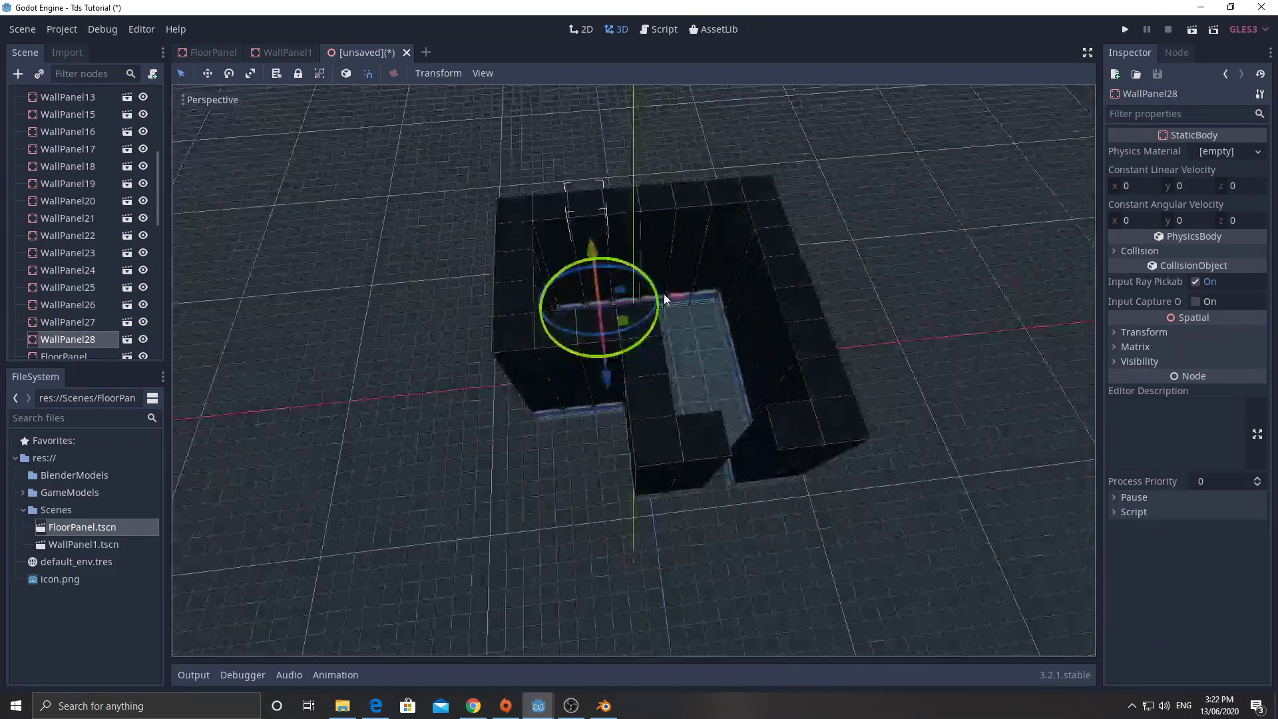
pyautogui.click(650, 238)
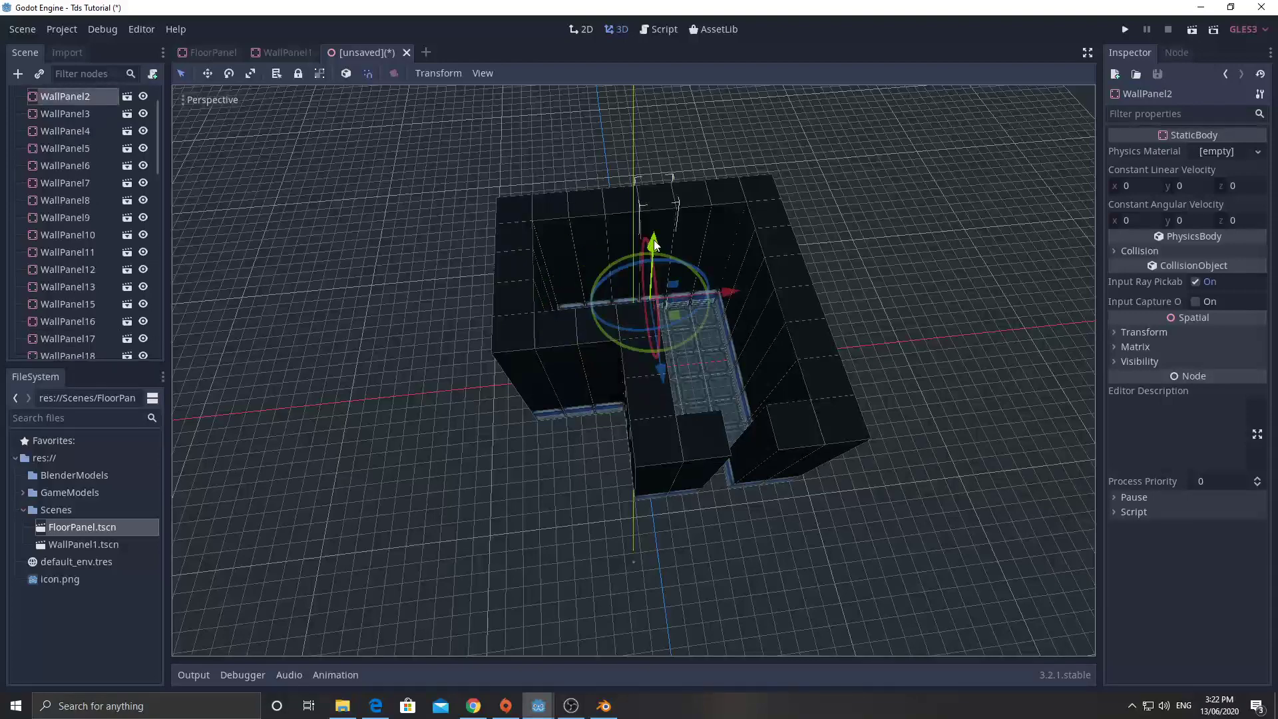
pyautogui.click(513, 278)
pyautogui.press('Delete')
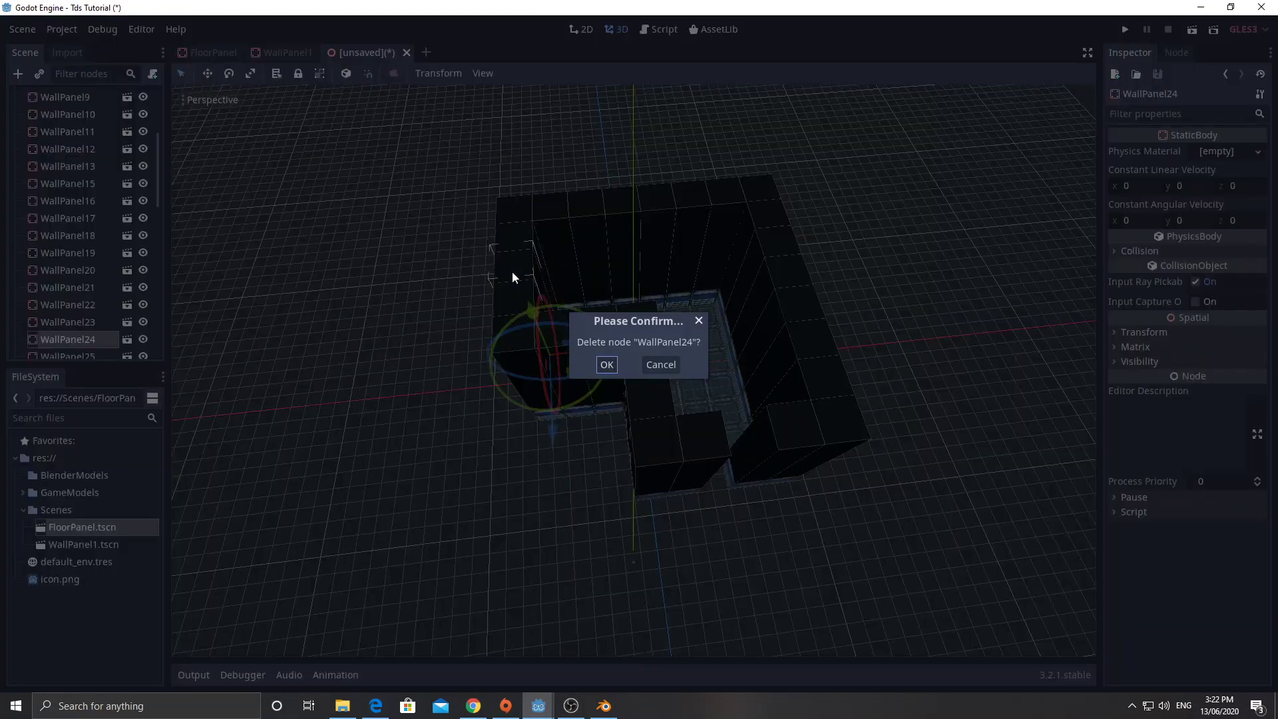
pyautogui.click(614, 360)
# Save the finished L-shaped room as Room1.tscn in the project's Scenes folder
pyautogui.moveTo(500, 294); pyautogui.dragTo(645, 317, button='middle')
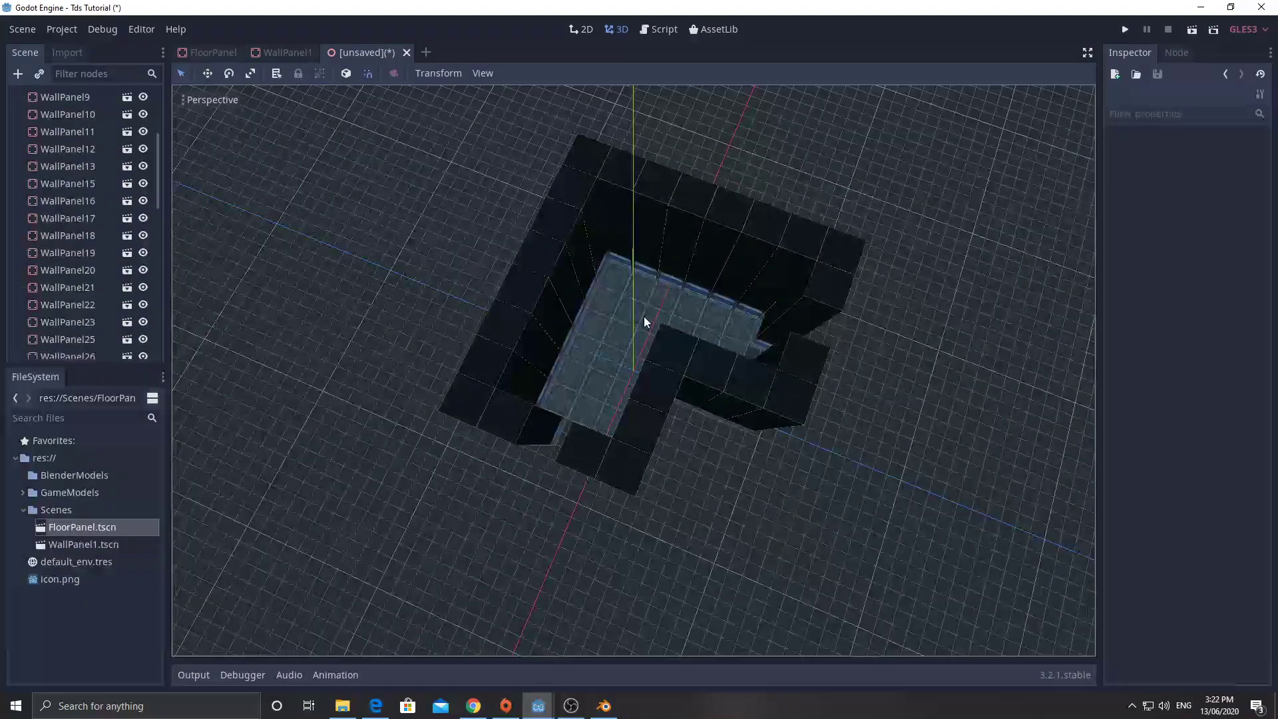
pyautogui.scroll(3, 176, 205)
pyautogui.scroll(5, 101, 182)
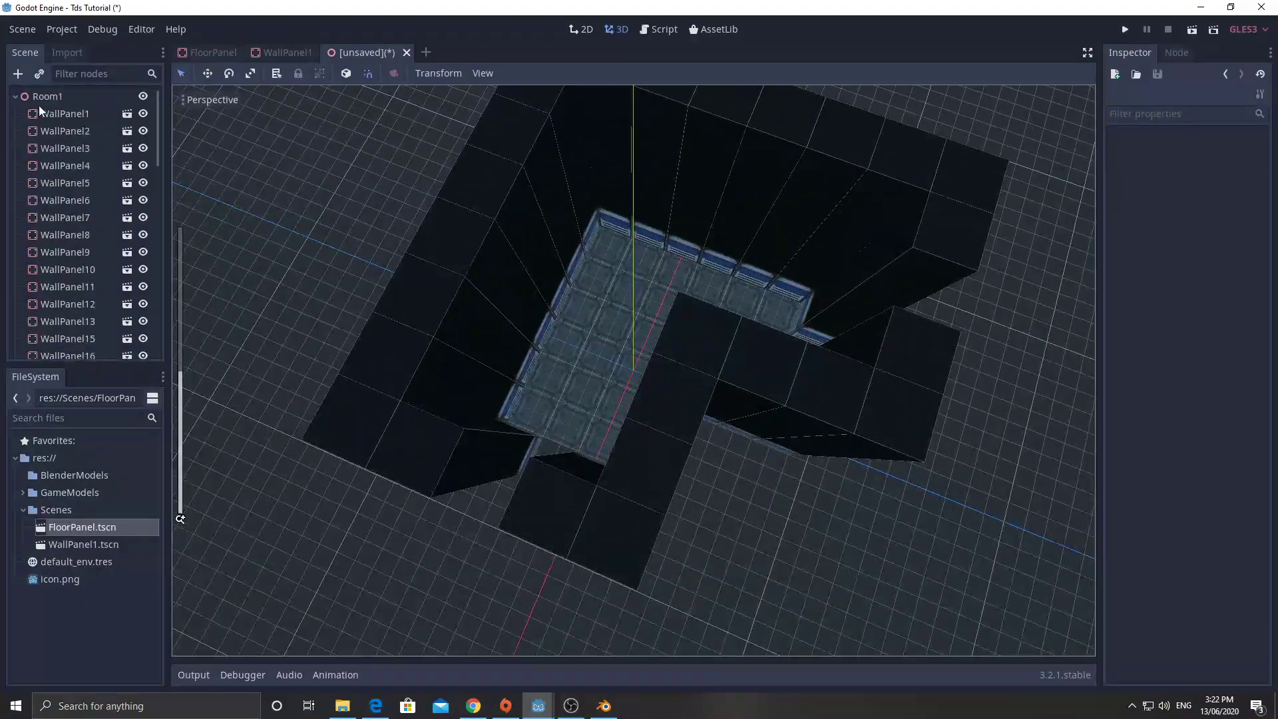
pyautogui.moveTo(489, 340); pyautogui.dragTo(522, 337, button='middle')
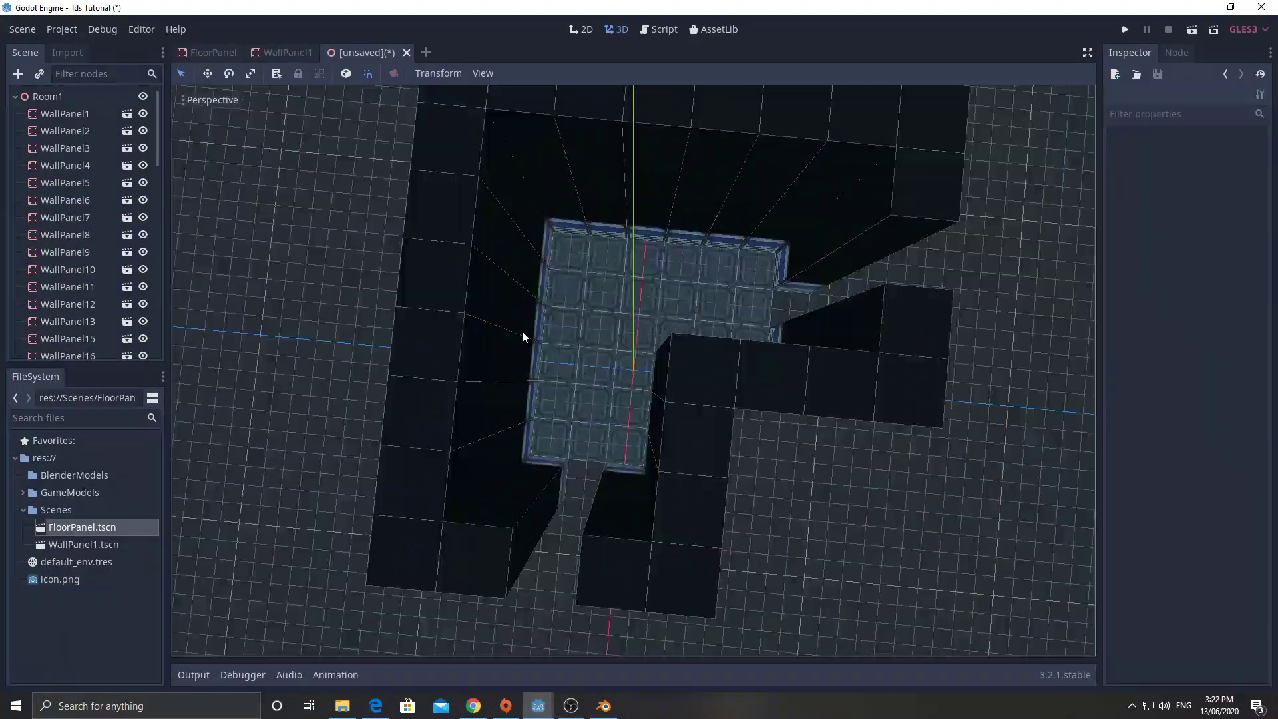
pyautogui.hotkey('ctrl', 's')
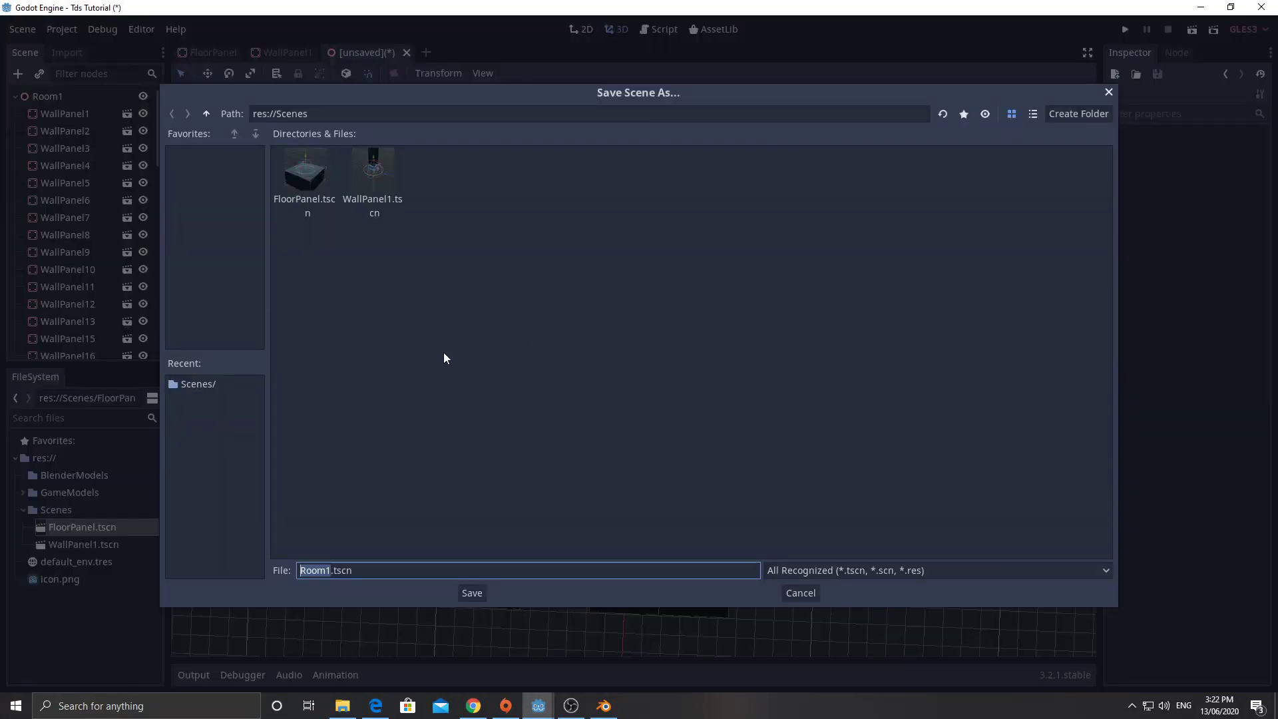
pyautogui.click(334, 578)
pyautogui.press('Return')
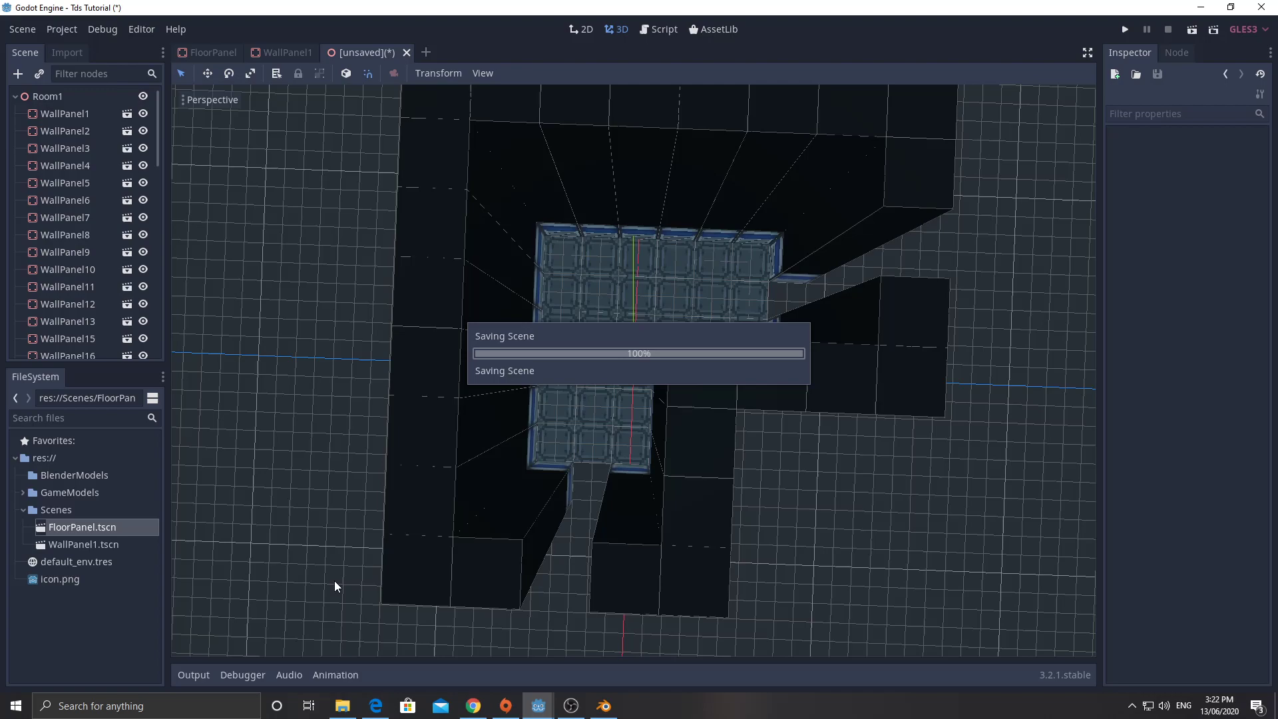
# Set the metallic specular value of Black.material in GameModels to 0 so the wall tops render pure black
pyautogui.scroll(-2, 334, 581)
pyautogui.scroll(-3, 426, 219)
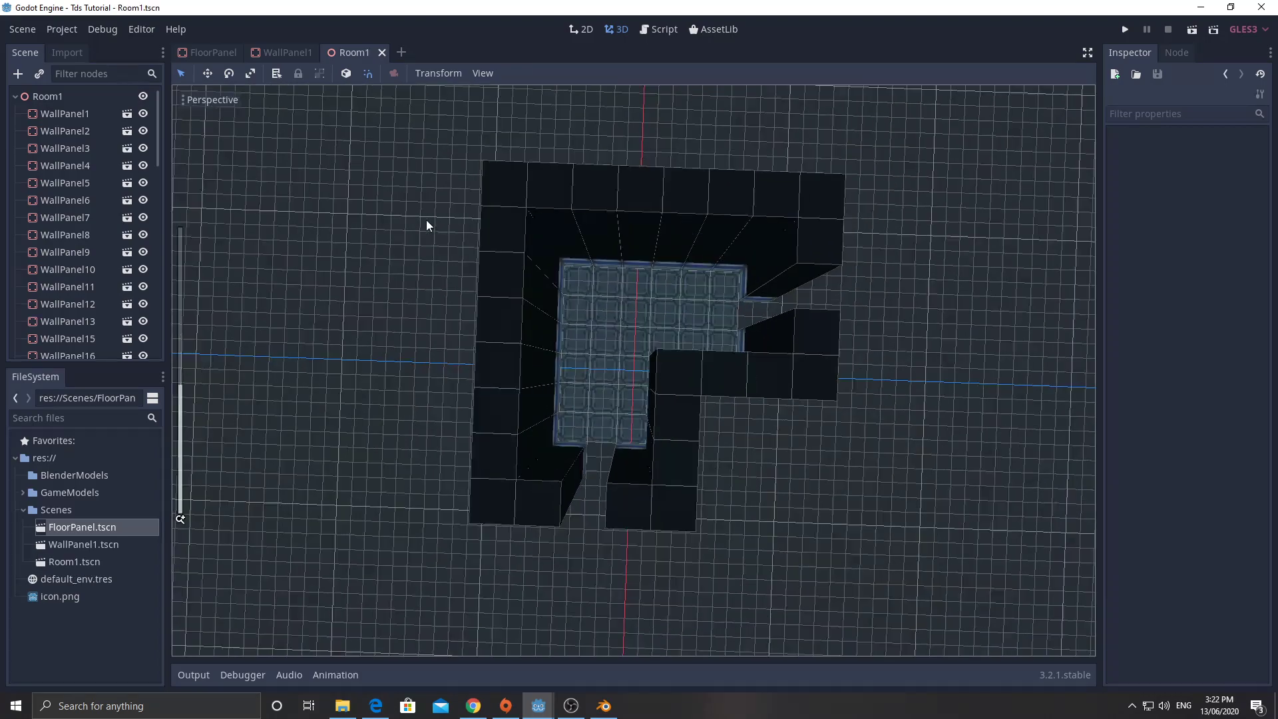
pyautogui.scroll(8, 457, 209)
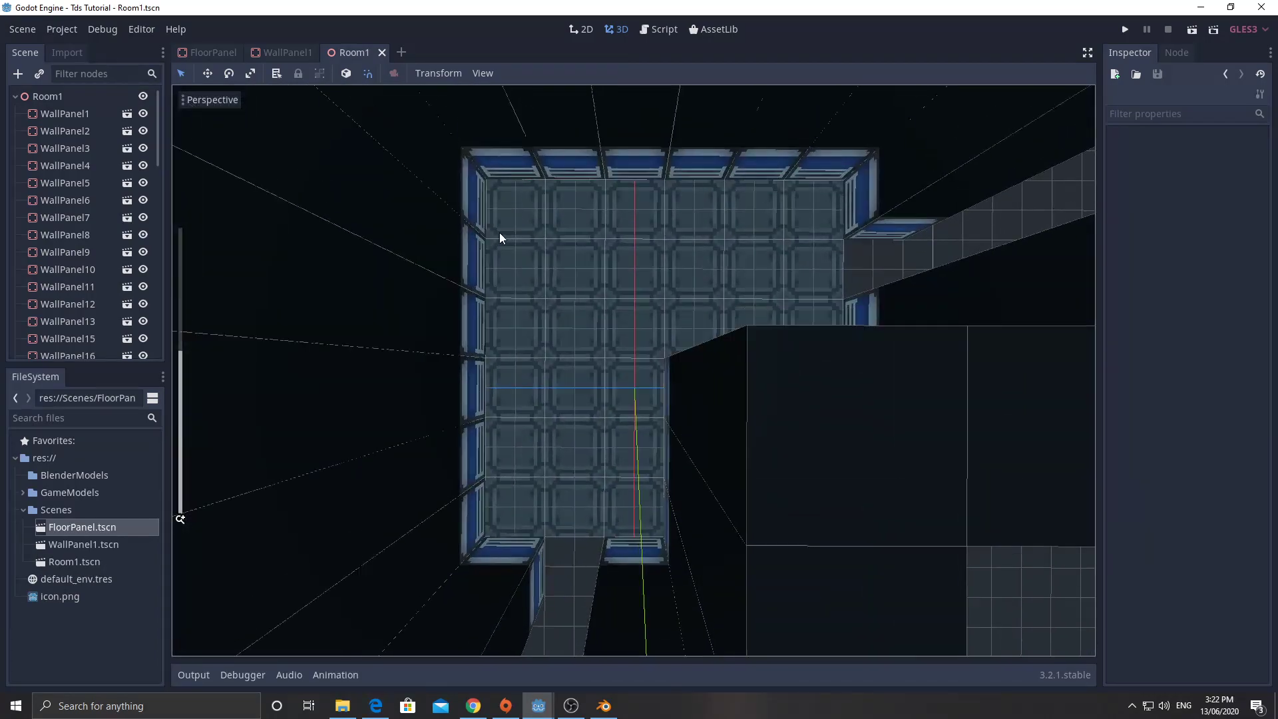
pyautogui.moveTo(556, 163); pyautogui.dragTo(641, 263, button='middle')
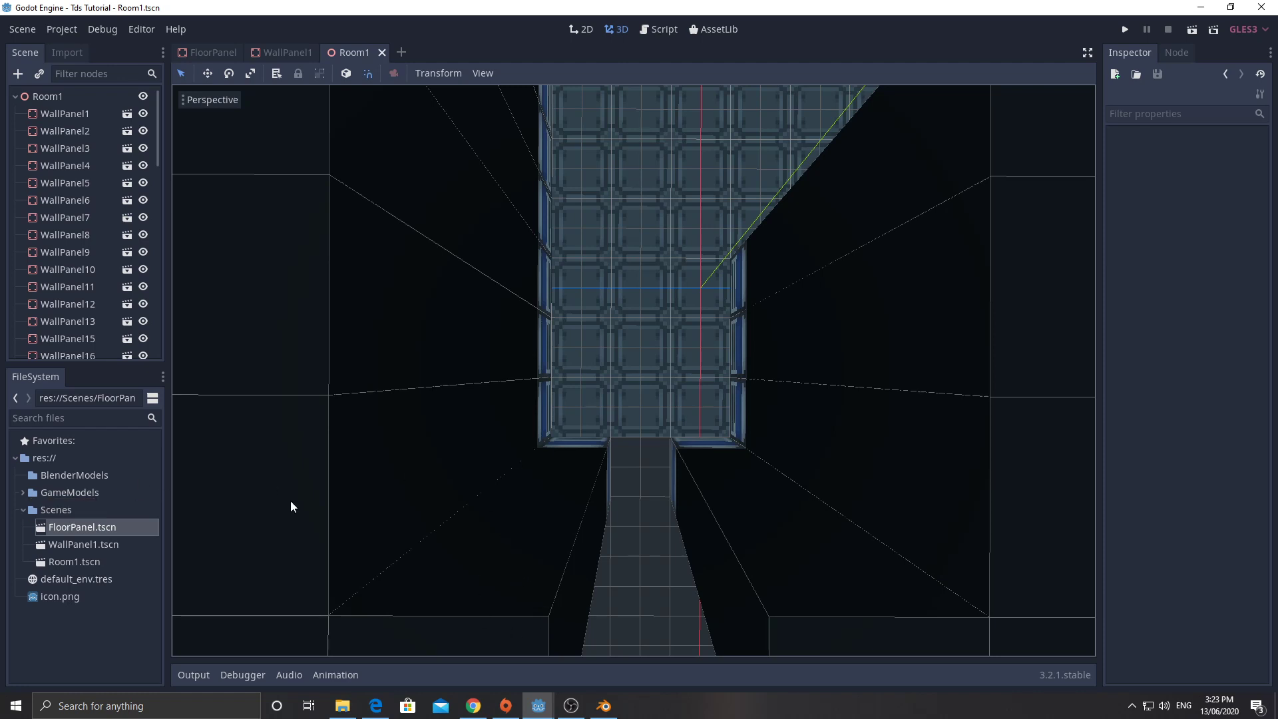
pyautogui.click(24, 493)
pyautogui.click(61, 510)
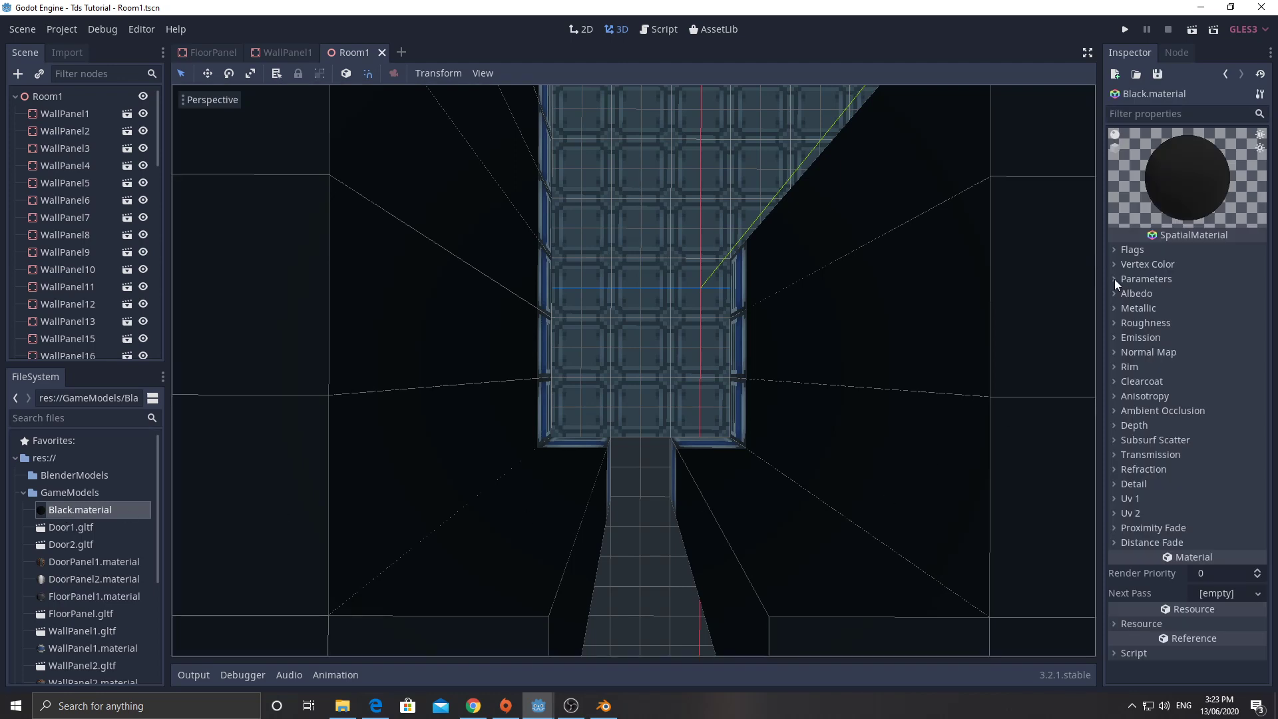
pyautogui.click(1117, 308)
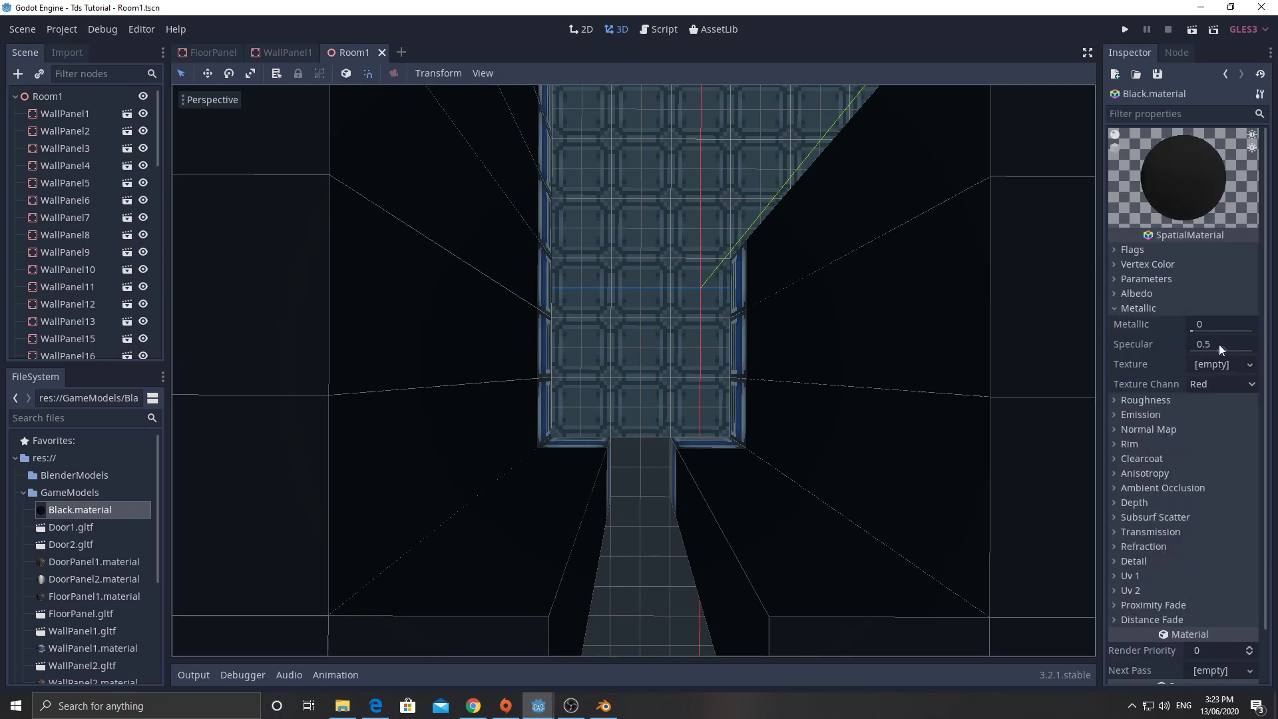
pyautogui.moveTo(1219, 345); pyautogui.dragTo(1179, 350)
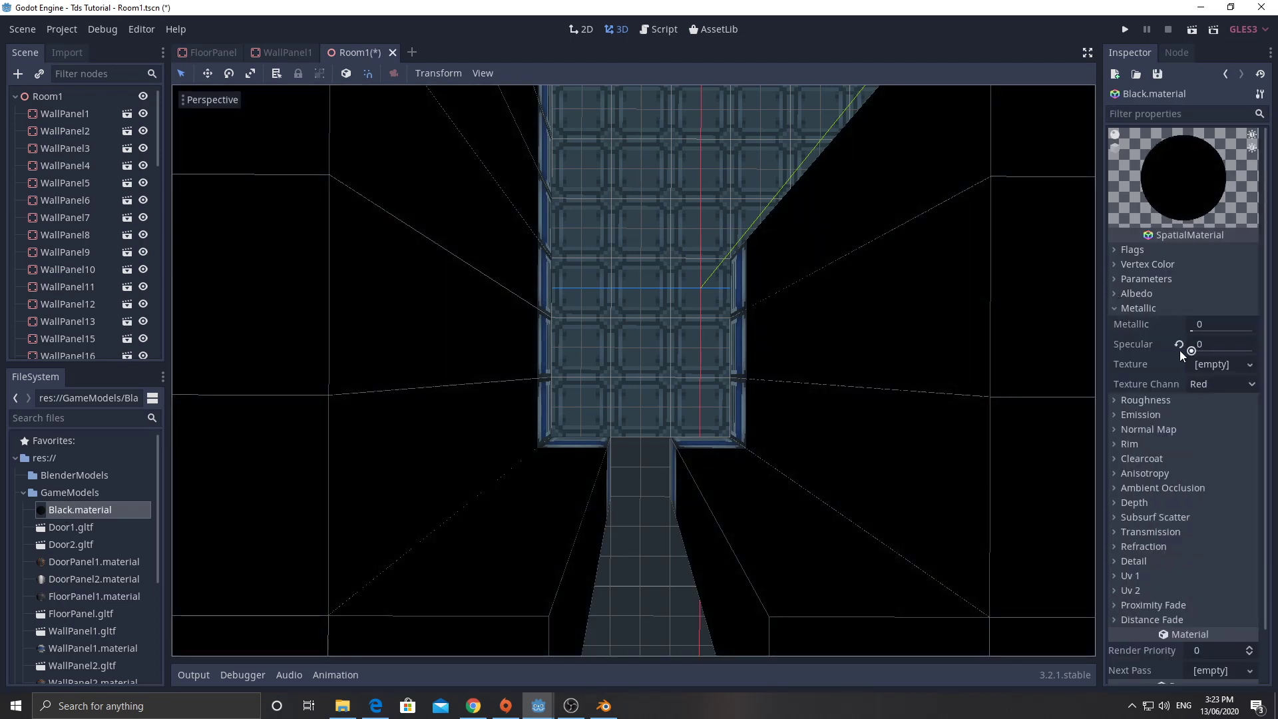
pyautogui.click(1114, 403)
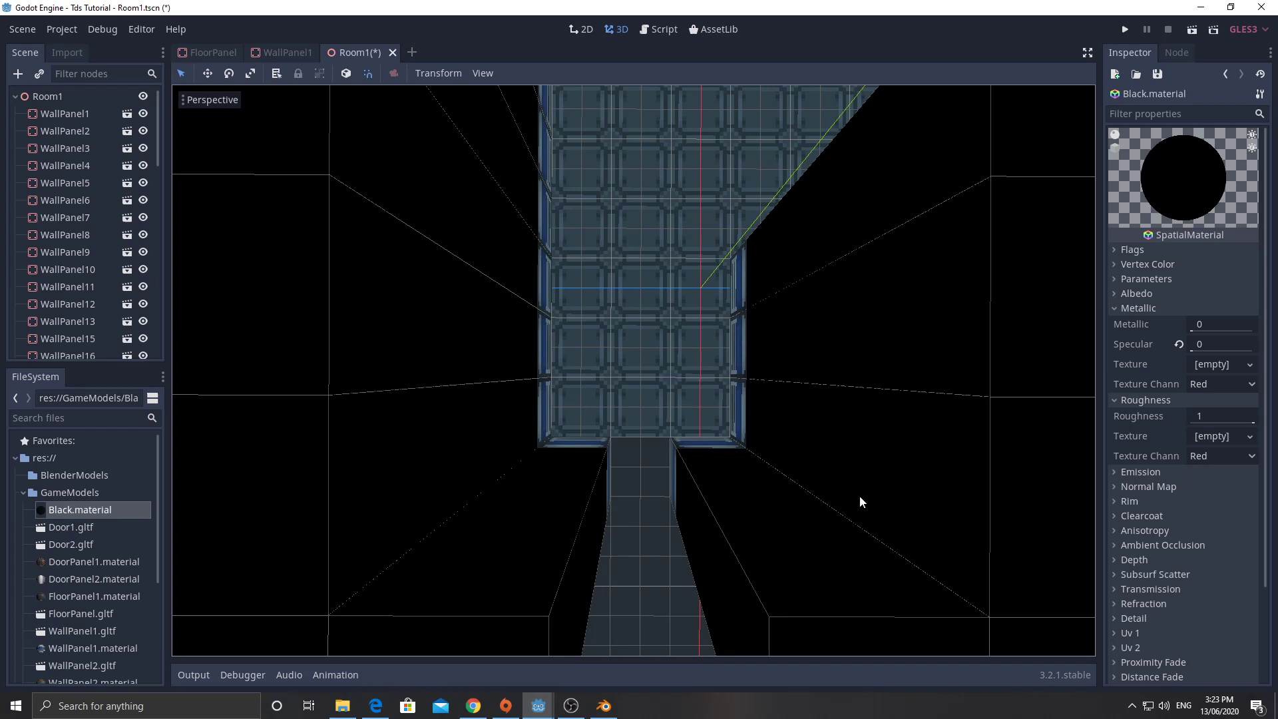
pyautogui.click(648, 524)
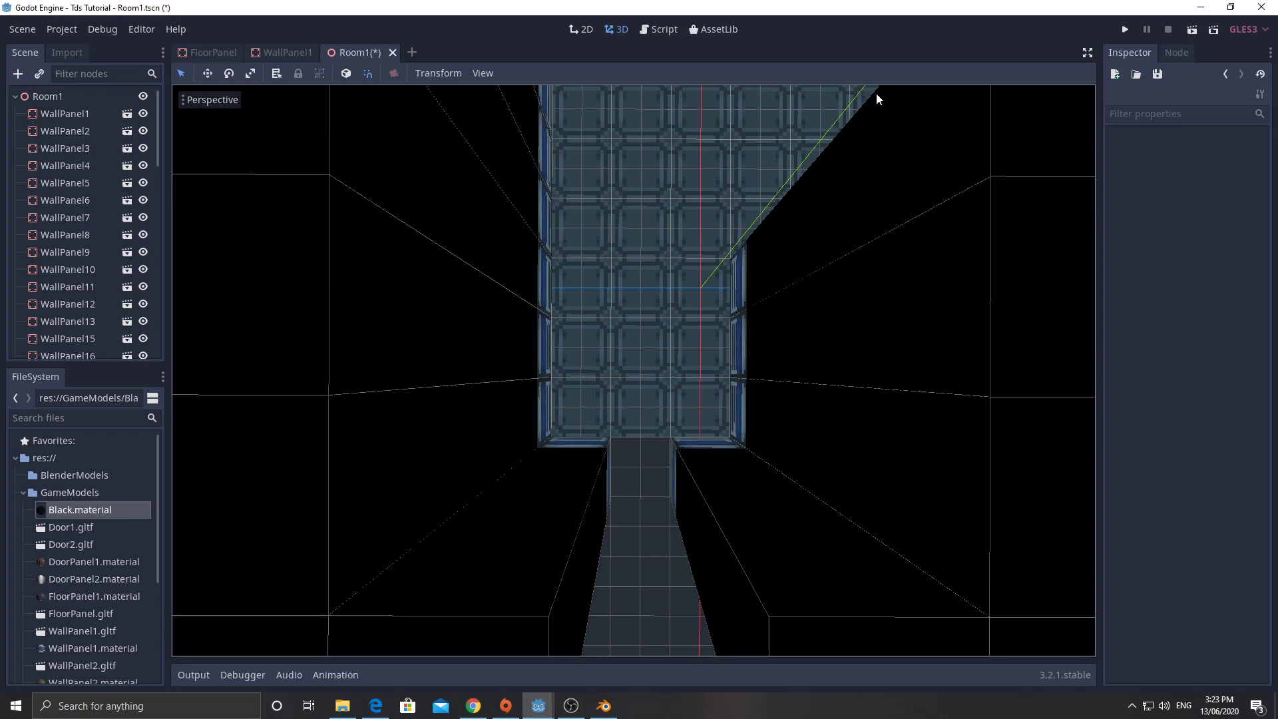
# Save the Room1 scene with the material change
pyautogui.scroll(3, 692, 321)
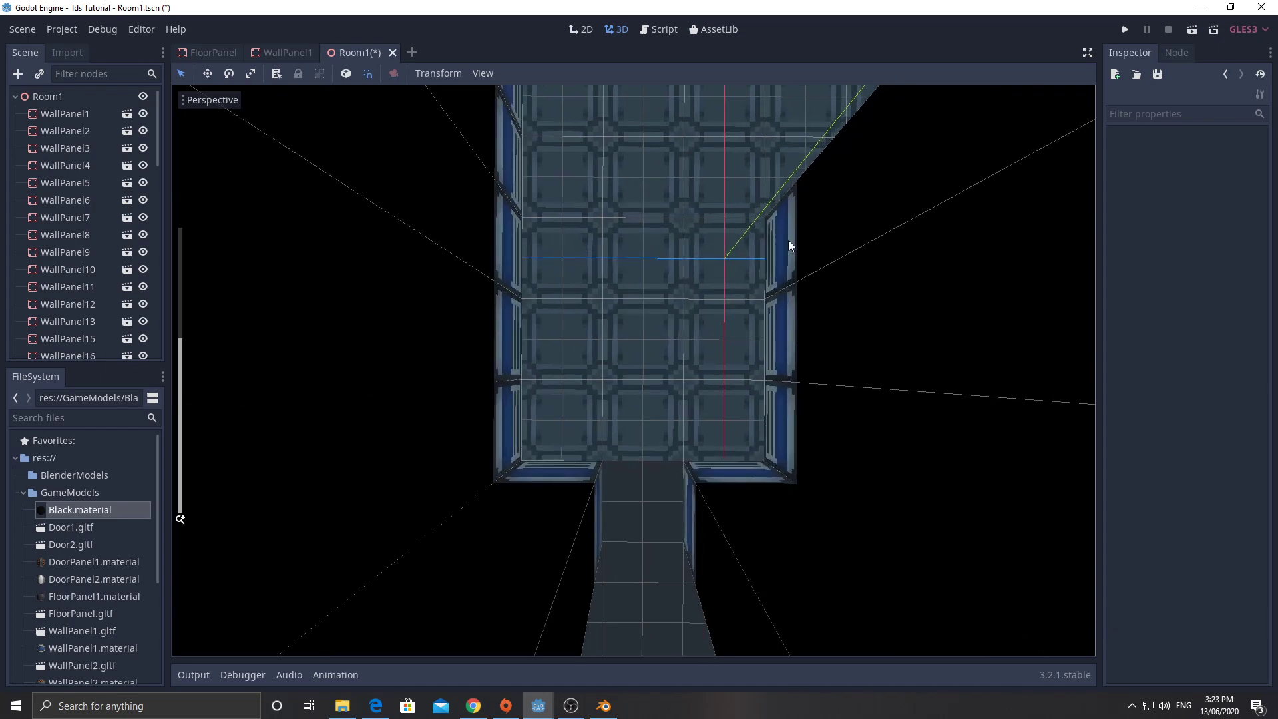
pyautogui.moveTo(653, 257); pyautogui.dragTo(635, 517, button='middle')
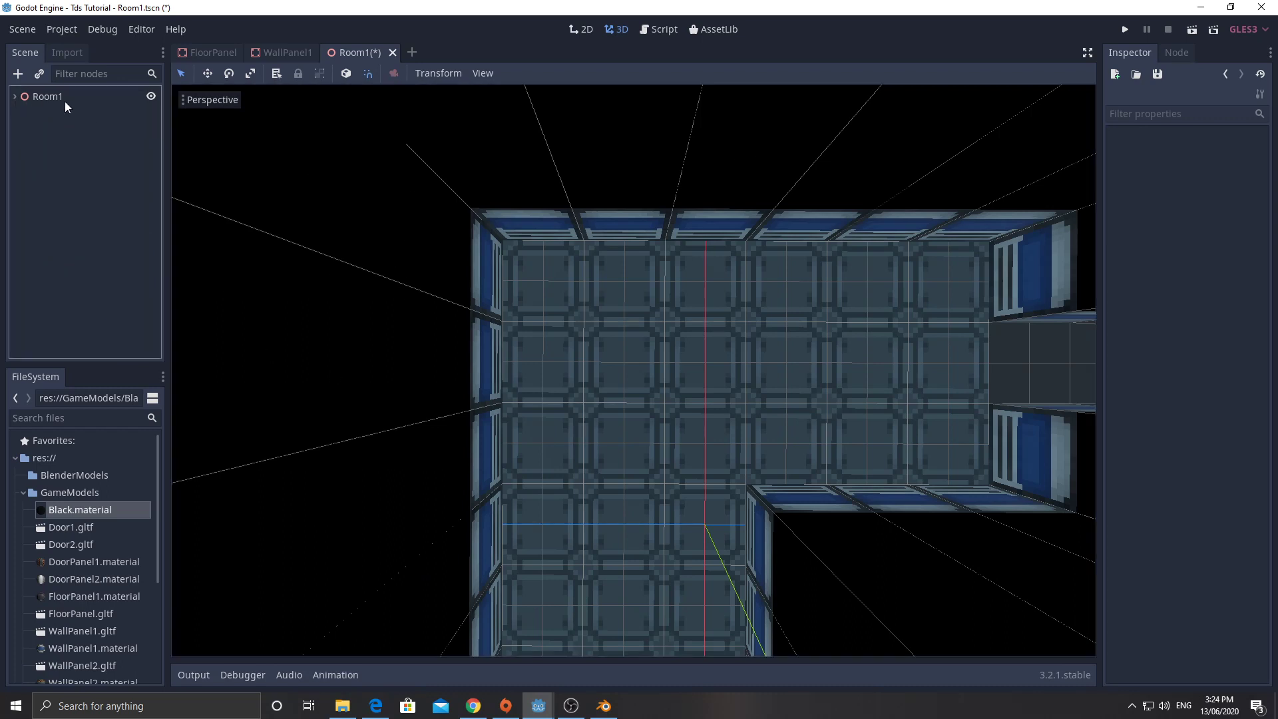
pyautogui.hotkey('ctrl', 's')
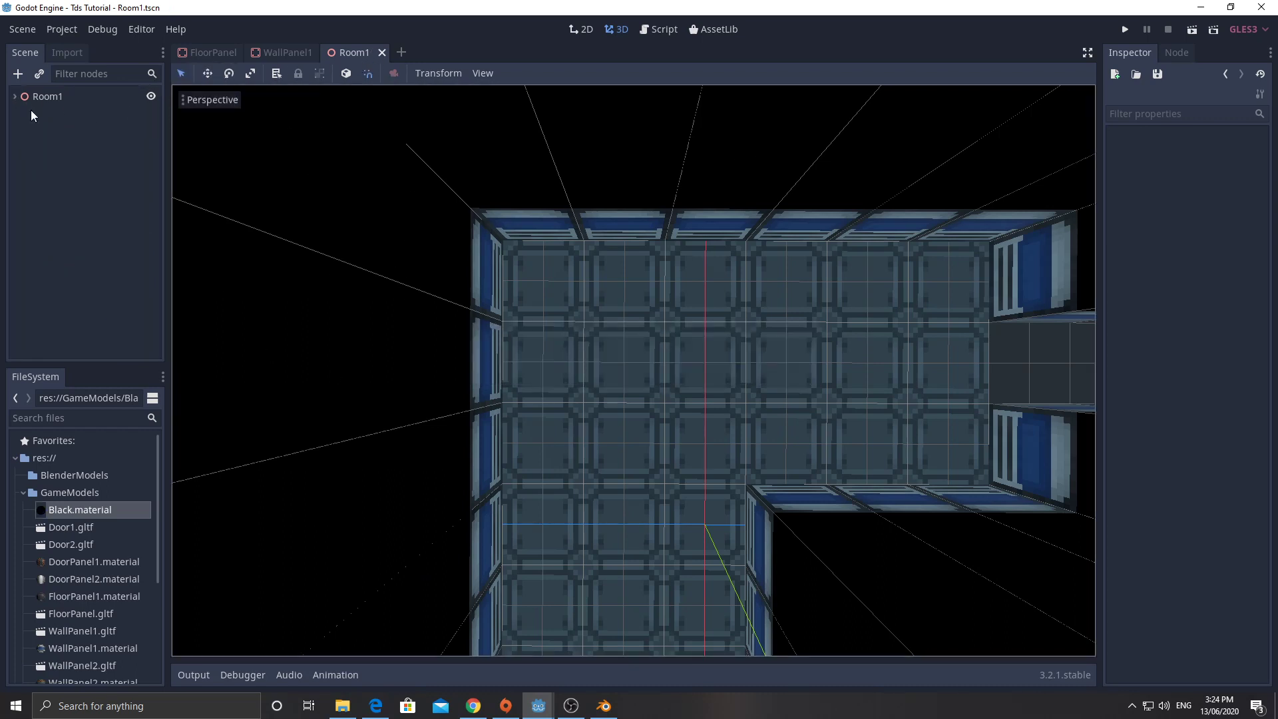
# Create a new scene with a 3D Spatial root and add two instances of Room1.tscn under it
pyautogui.click(403, 53)
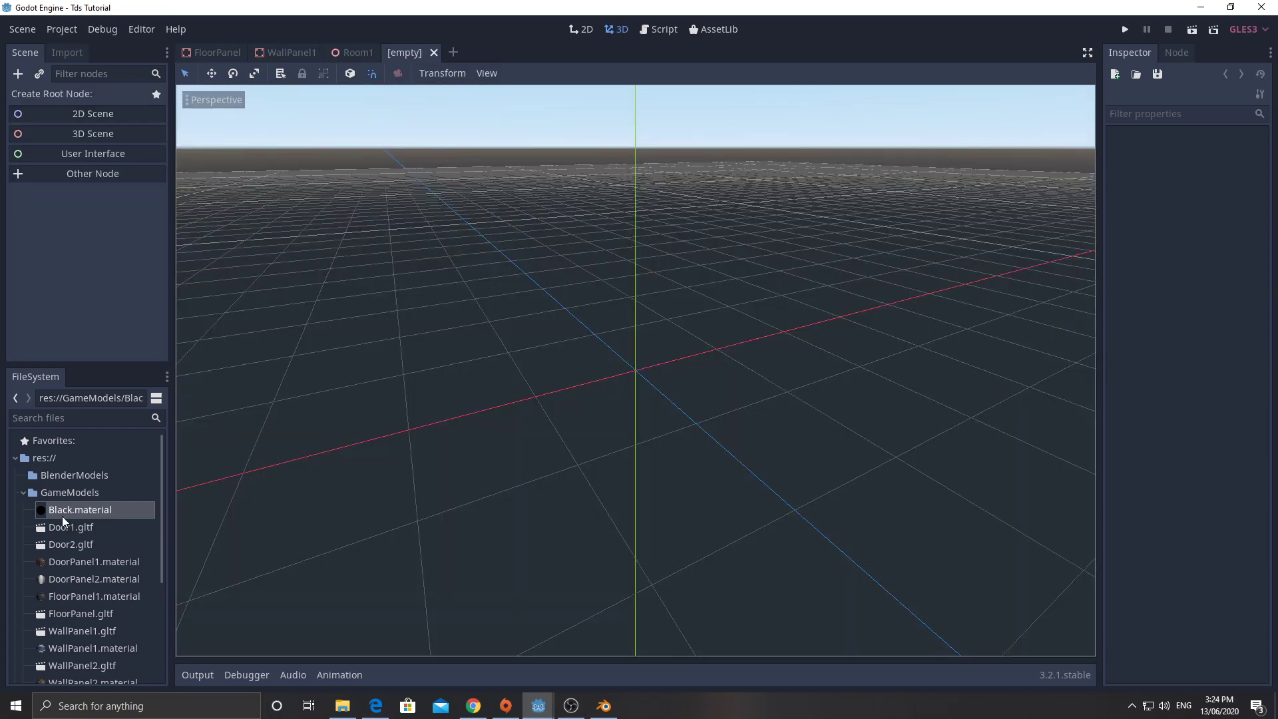
pyautogui.scroll(-1, 62, 516)
pyautogui.click(24, 462)
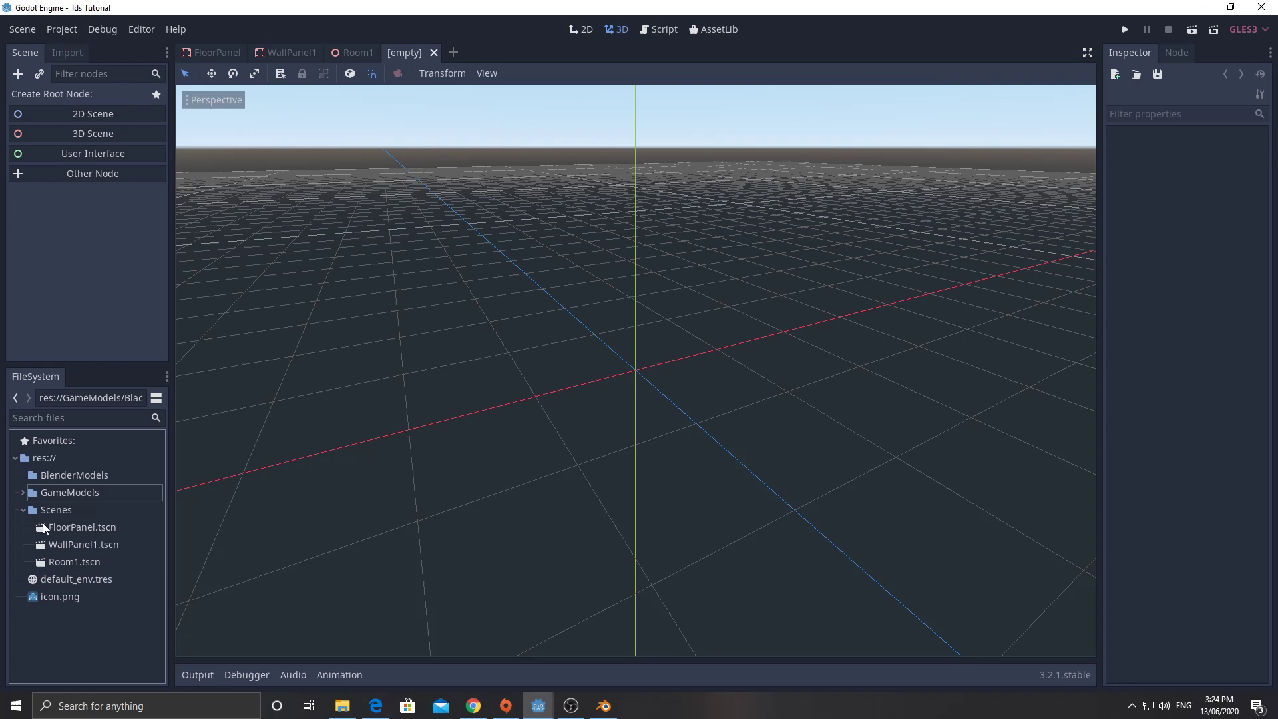
pyautogui.moveTo(60, 561); pyautogui.dragTo(49, 97)
pyautogui.click(39, 134)
pyautogui.moveTo(71, 566); pyautogui.dragTo(46, 95)
pyautogui.scroll(-5, 429, 359)
pyautogui.scroll(-5, 429, 360)
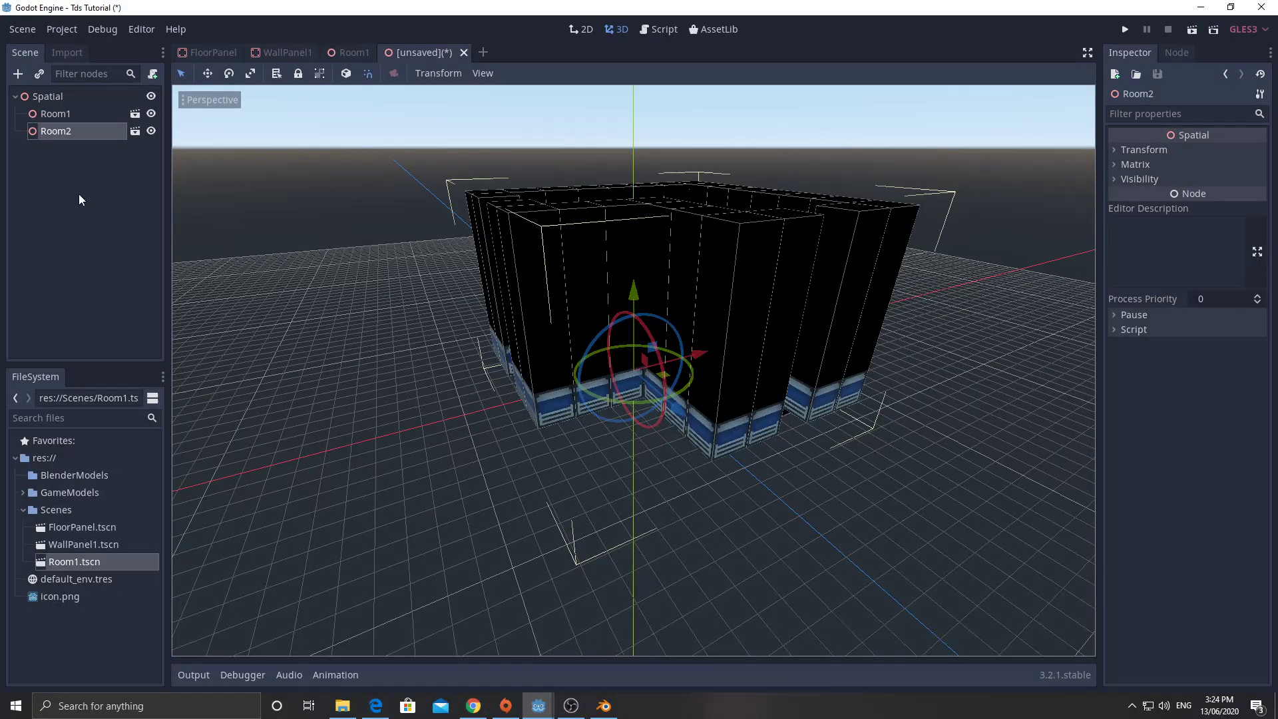
# Rotate the Room2 instance a quarter turn about the Y axis and move it along X and Z so its doorway meets Room1's
pyautogui.moveTo(373, 219); pyautogui.dragTo(465, 334, button='middle')
pyautogui.moveTo(707, 377); pyautogui.dragTo(439, 342)
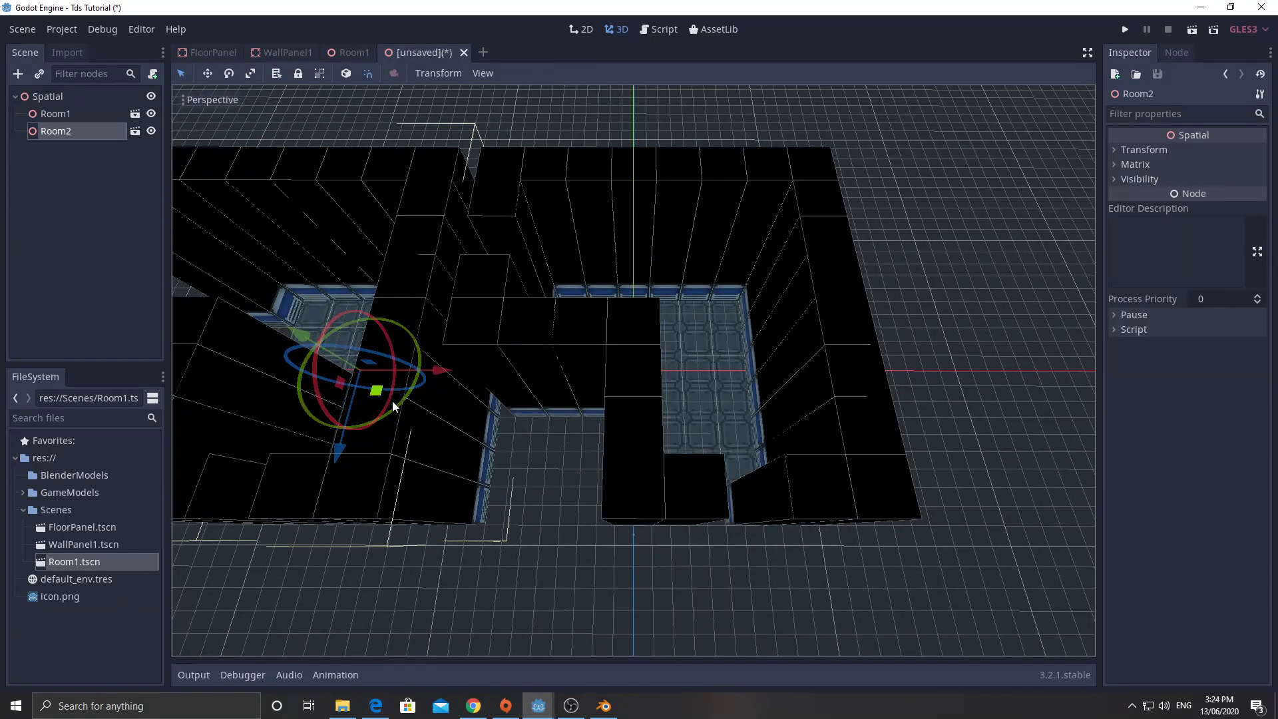
pyautogui.moveTo(399, 408); pyautogui.dragTo(419, 324)
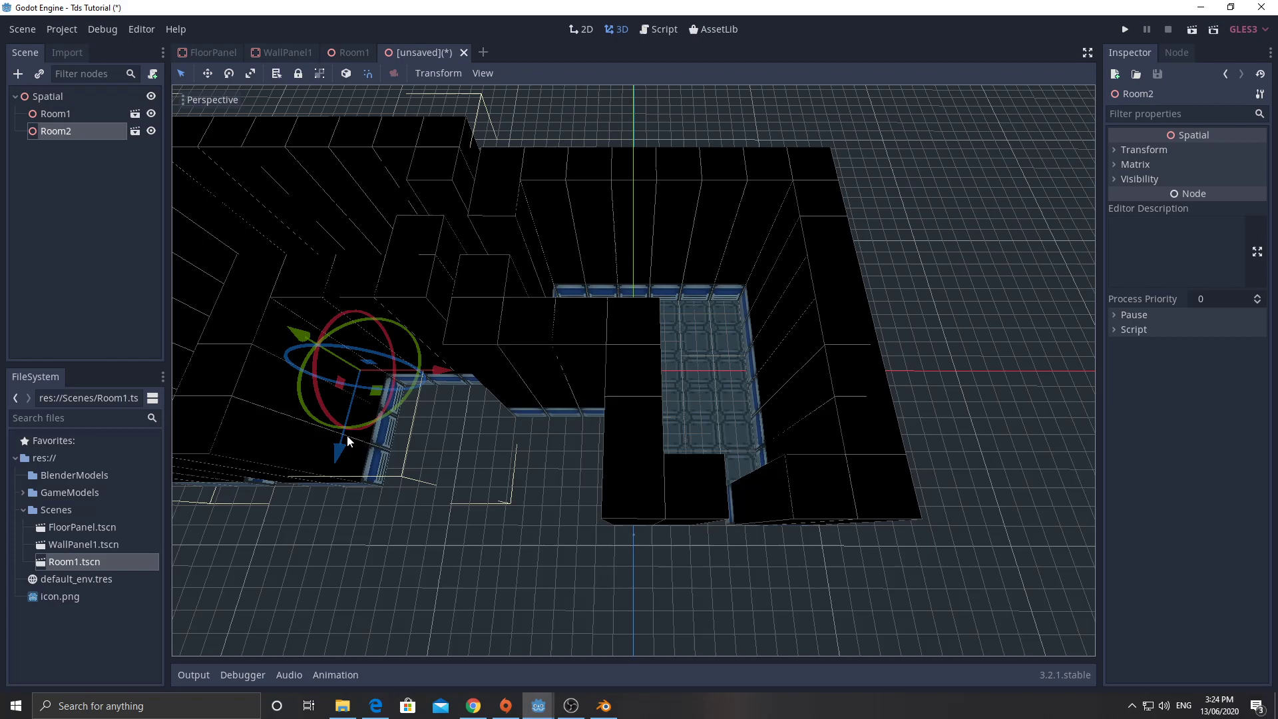
pyautogui.moveTo(346, 437); pyautogui.dragTo(358, 463)
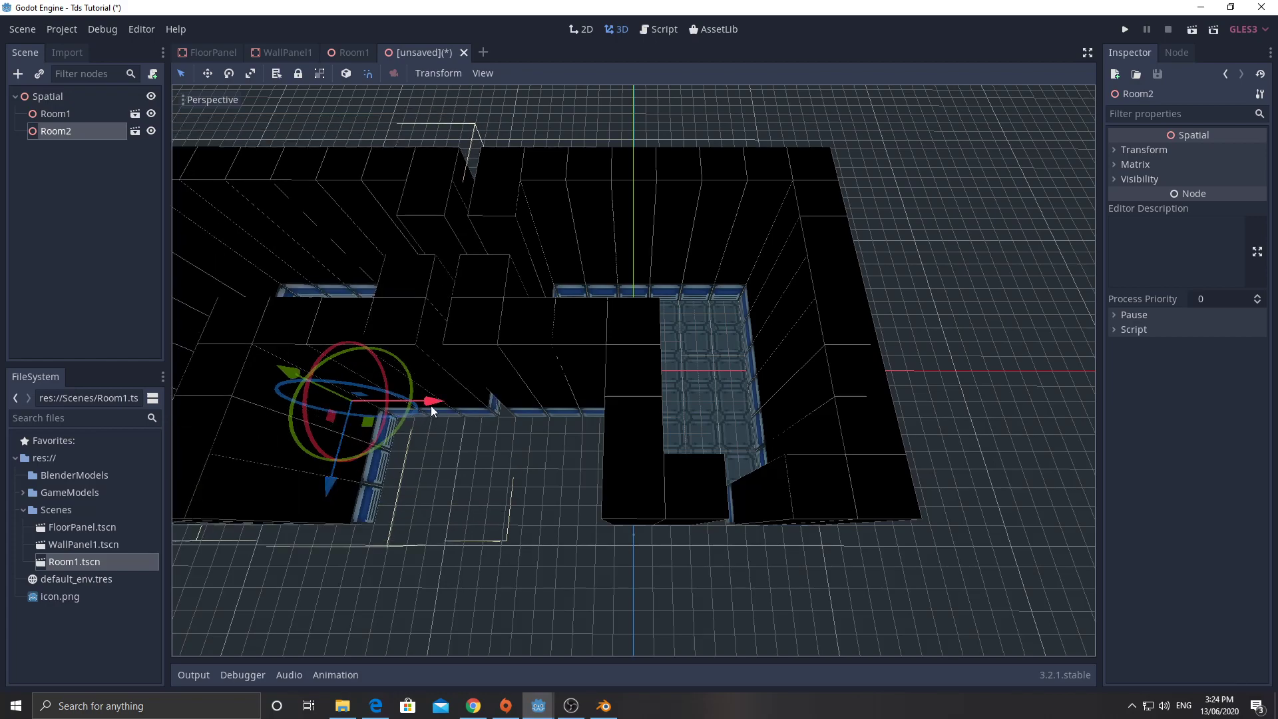
pyautogui.moveTo(430, 405); pyautogui.dragTo(446, 404)
# Examine the doorway connection between the two joined rooms from above
pyautogui.scroll(-5, 461, 369)
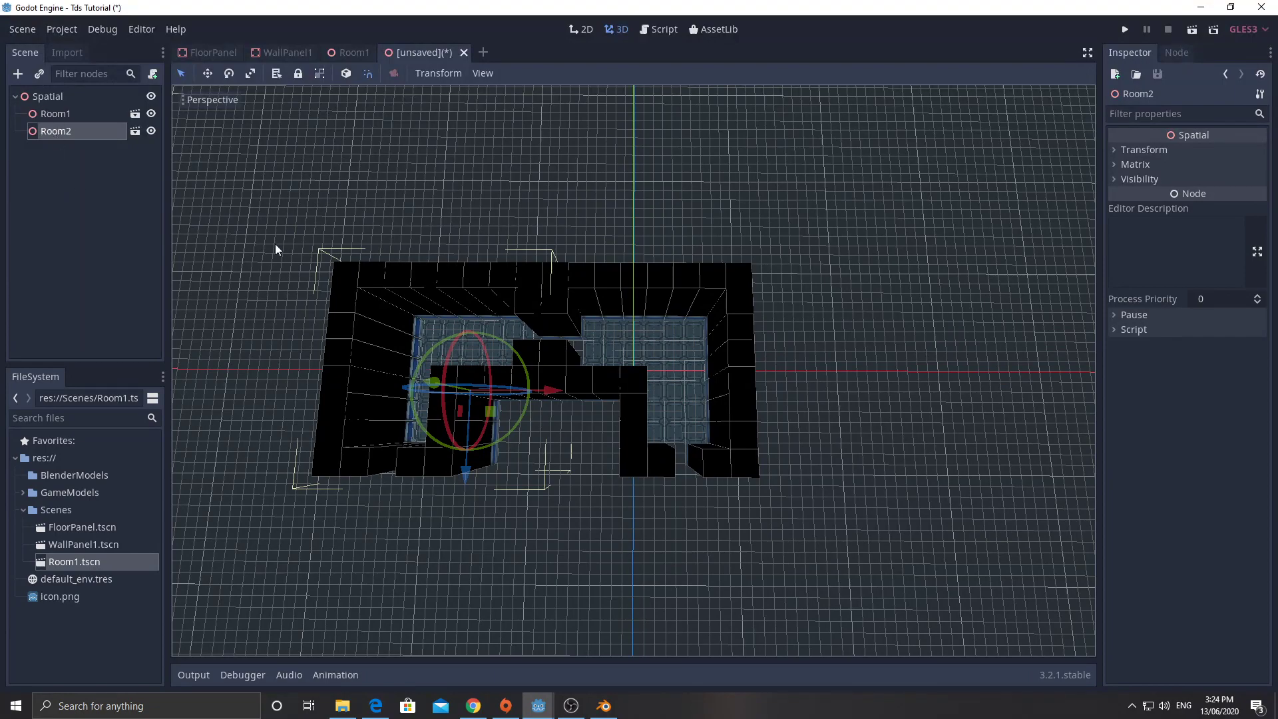
pyautogui.moveTo(325, 238); pyautogui.dragTo(421, 275, button='middle')
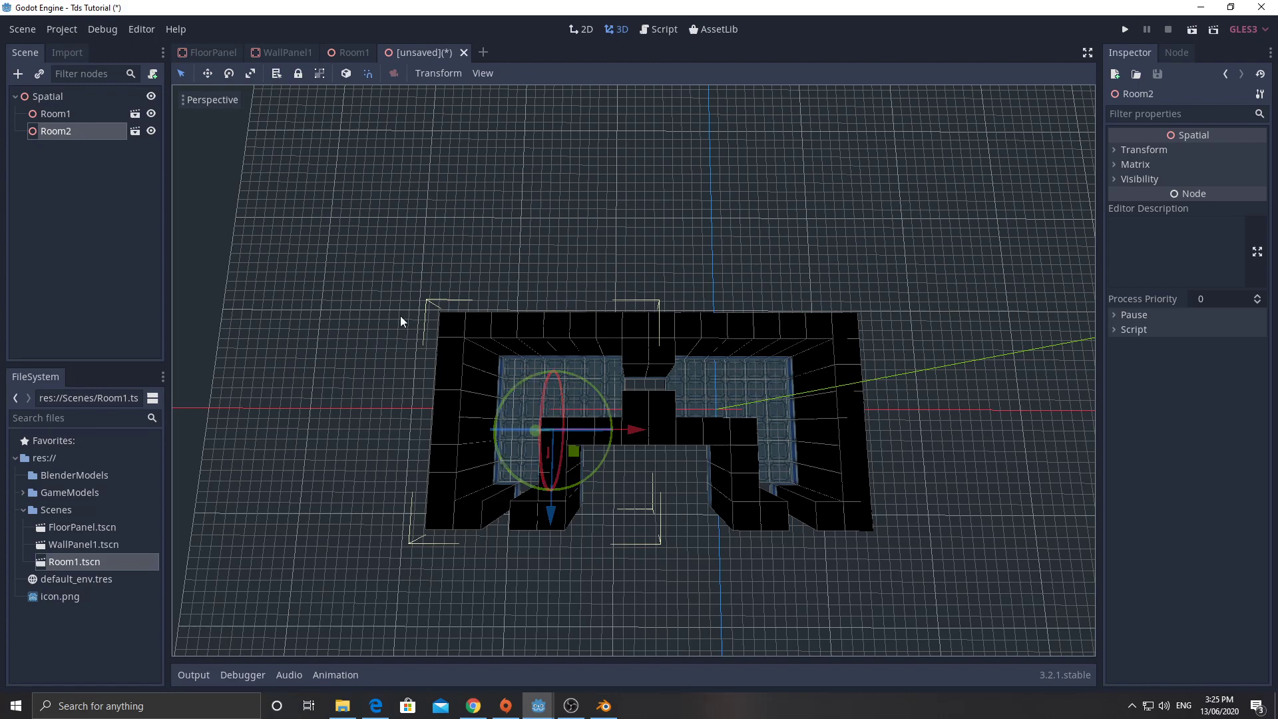
pyautogui.moveTo(549, 365); pyautogui.dragTo(550, 378, button='middle')
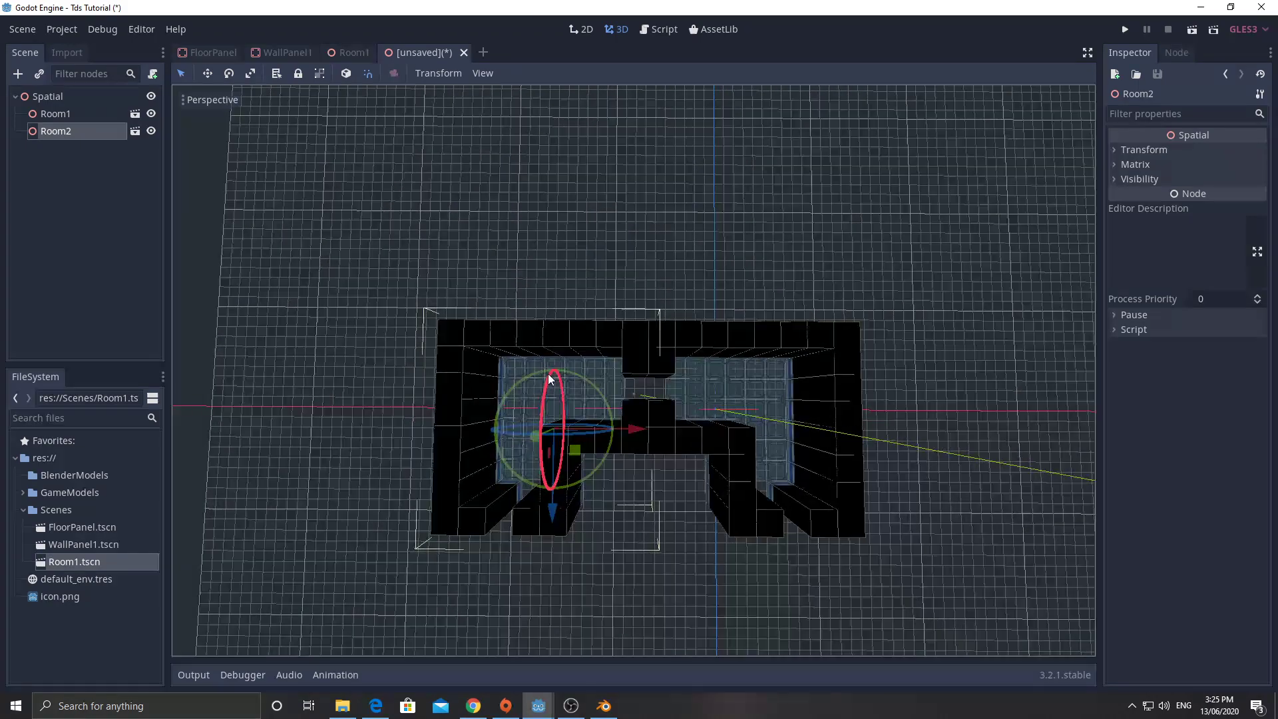
pyautogui.scroll(5, 659, 395)
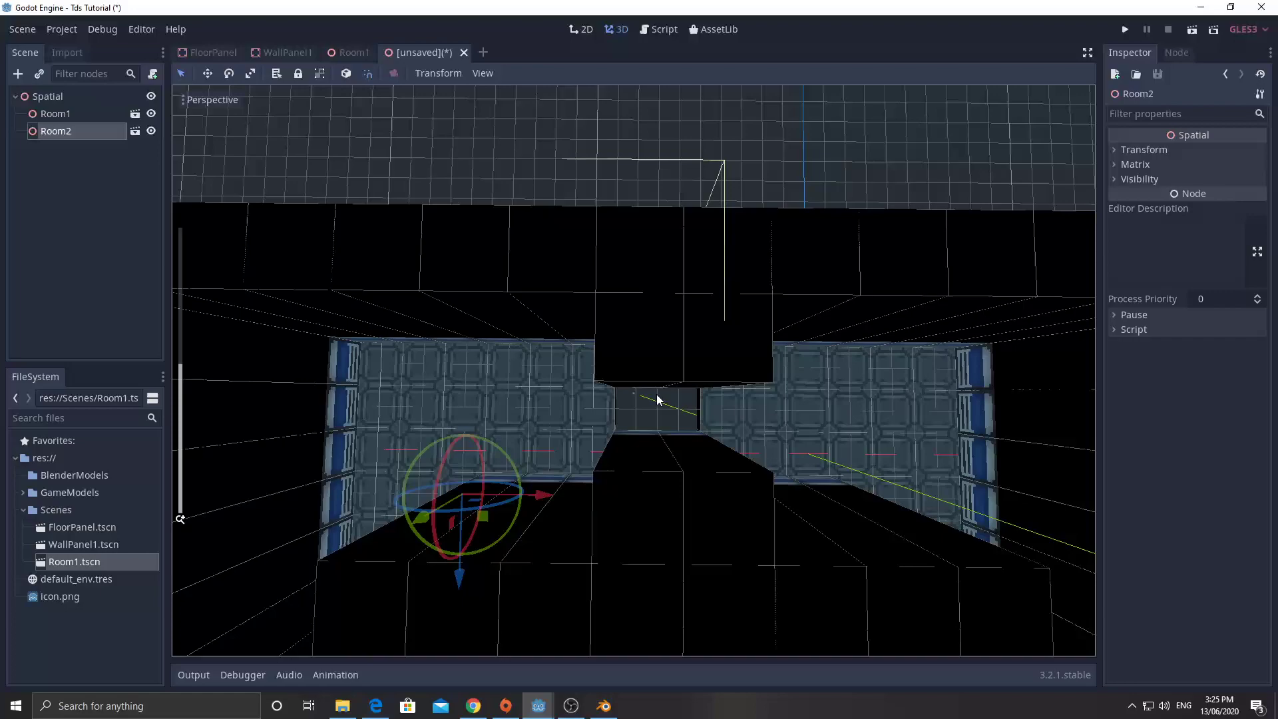
pyautogui.scroll(-5, 658, 398)
pyautogui.scroll(4, 652, 402)
pyautogui.scroll(-8, 649, 399)
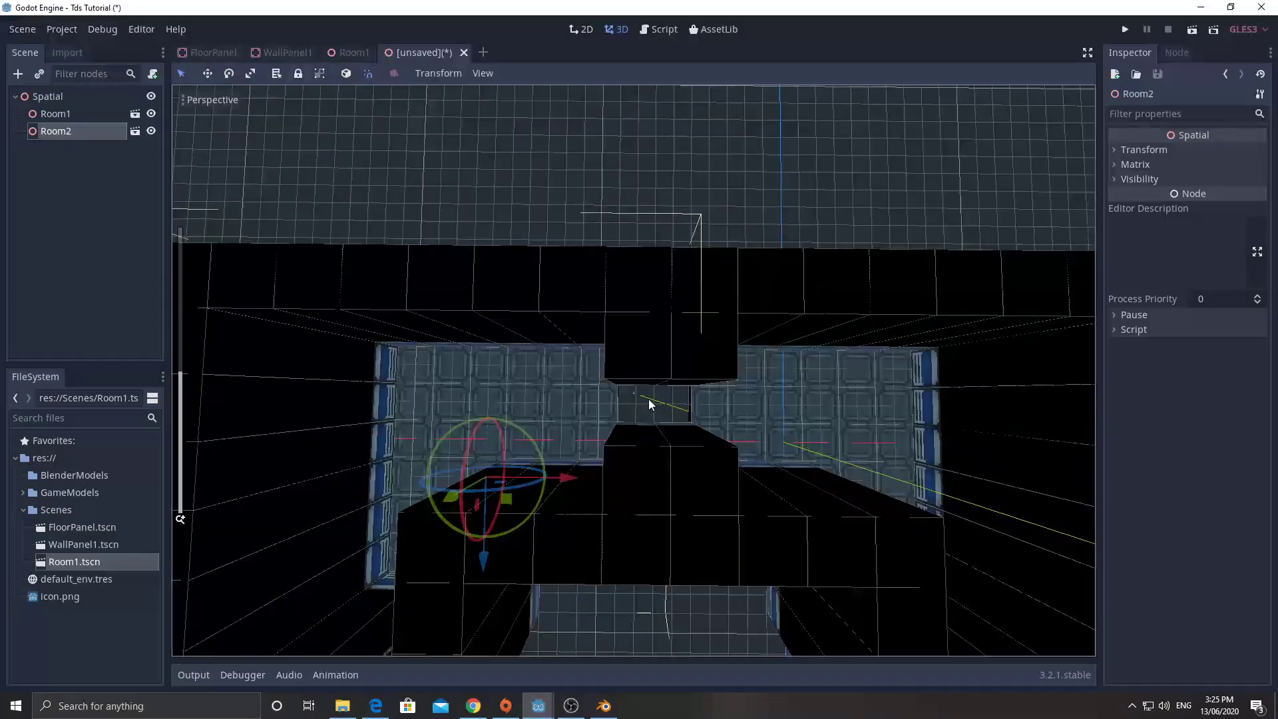